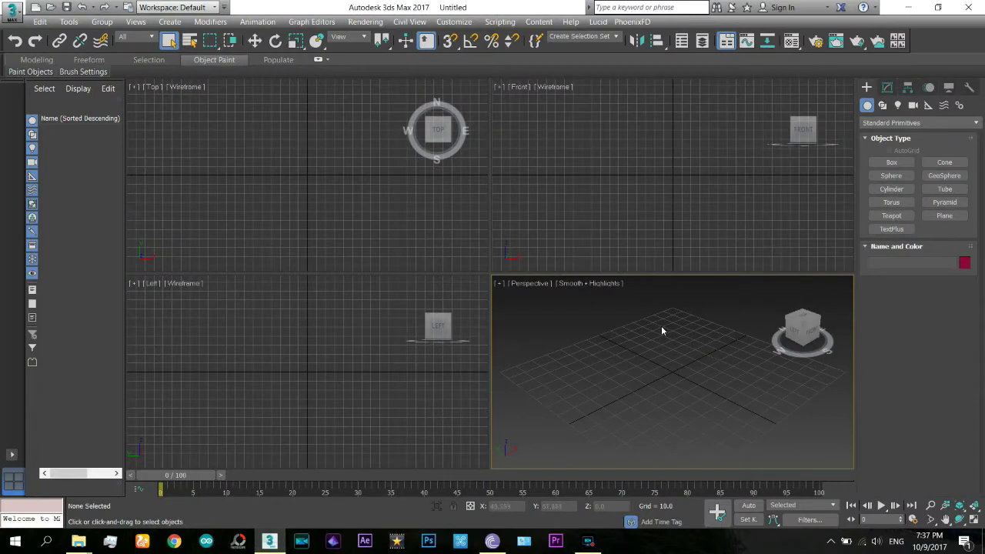
Step: Maximize the Perspective viewport so it fills the workspace
click(974, 520)
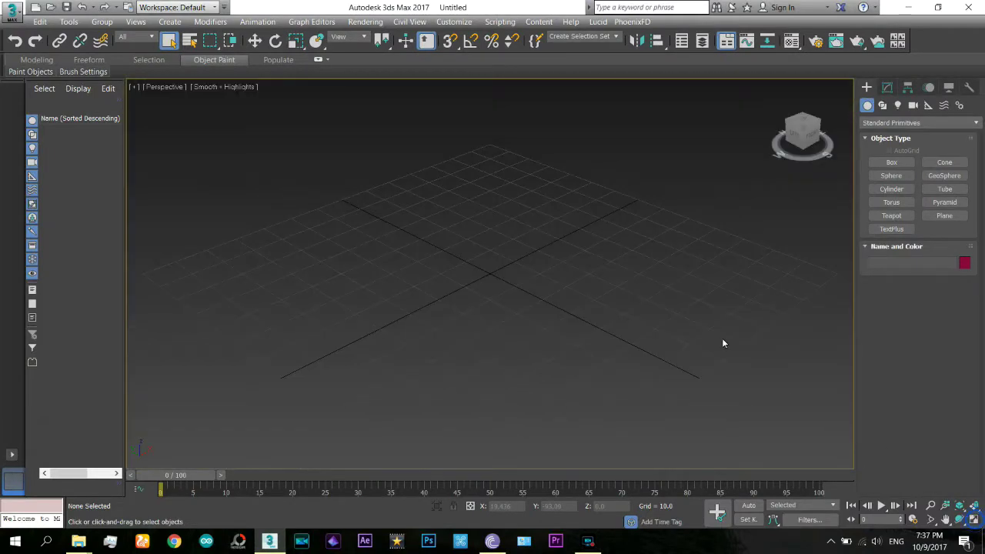
Step: Create a wide, nearly flat box and name it glass
click(907, 162)
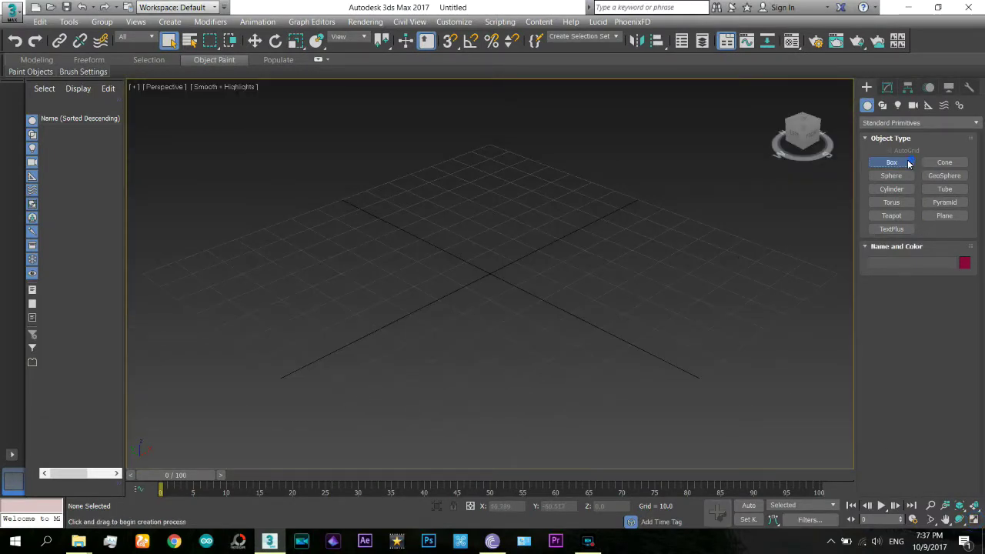
drag(489, 160, 493, 461)
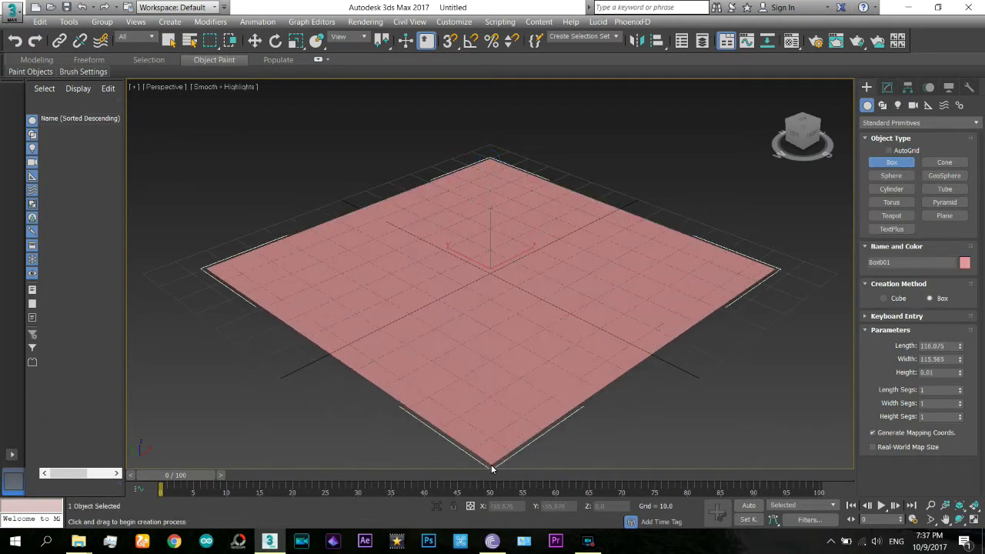
click(492, 461)
right_click(492, 460)
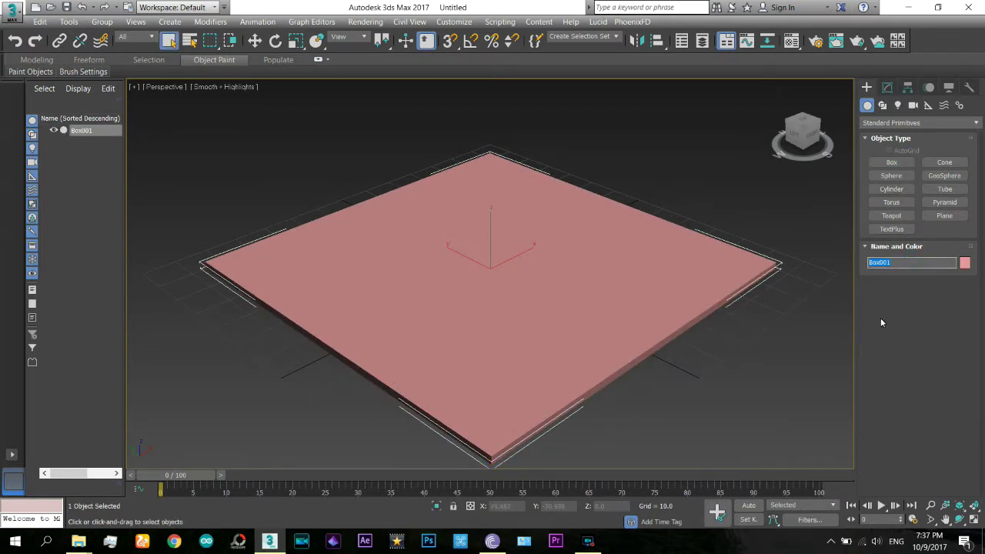
text(glass)
key(Return)
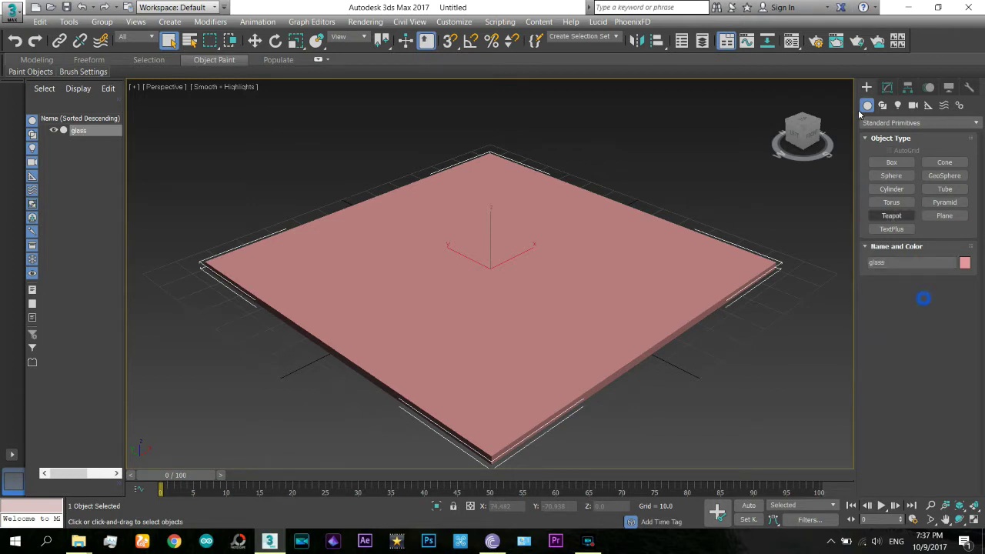
Step: Rotate the glass box 90° upright with Angle Snap, then zoom out to see the pane
key(e)
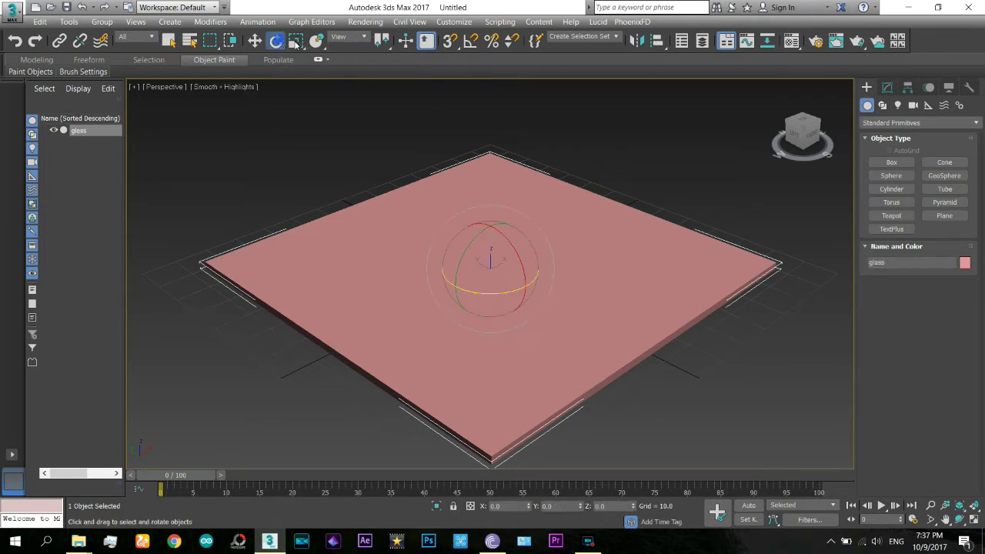
click(467, 46)
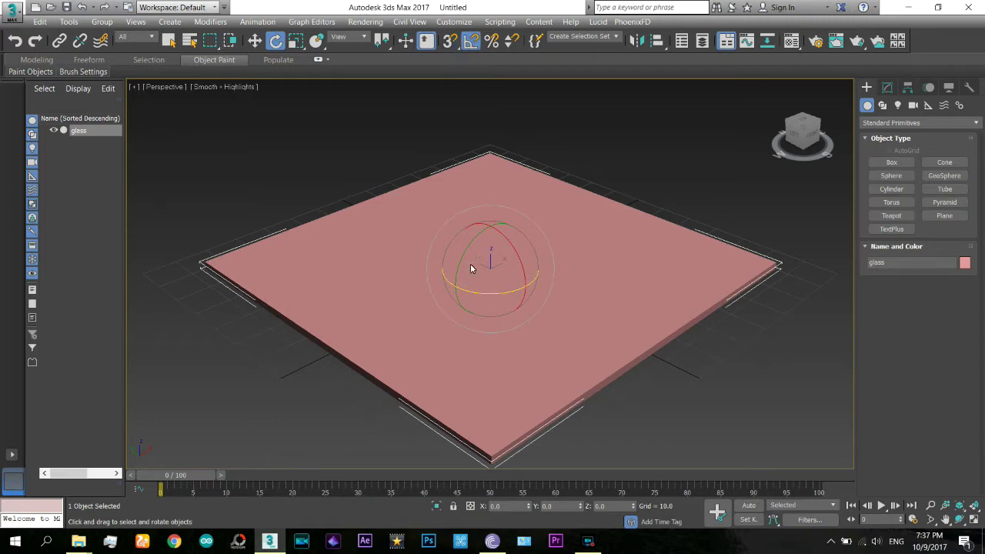
mouse_move(475, 241)
mouse_down()
mouse_move(442, 277)
mouse_move(443, 268)
mouse_up()
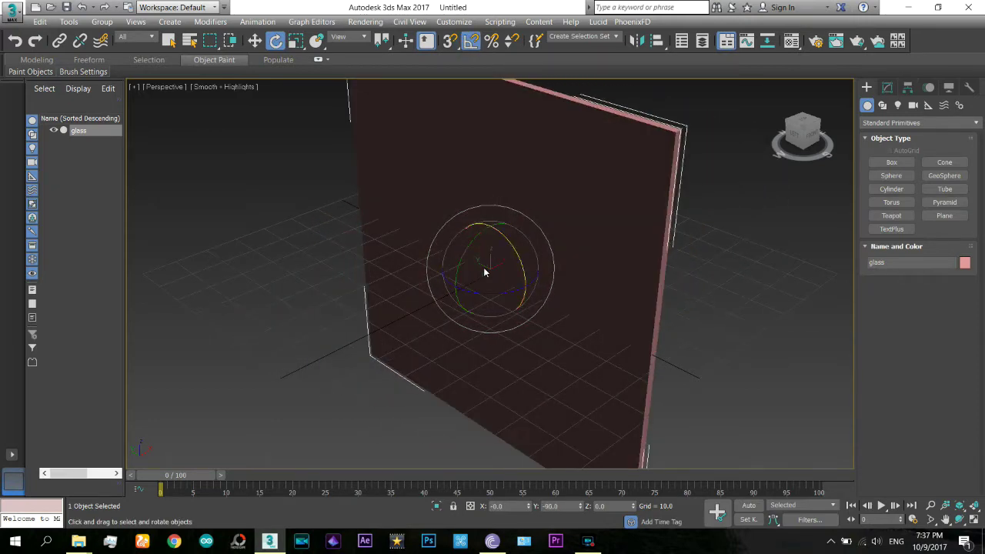
right_click(510, 227)
click(531, 242)
click(929, 505)
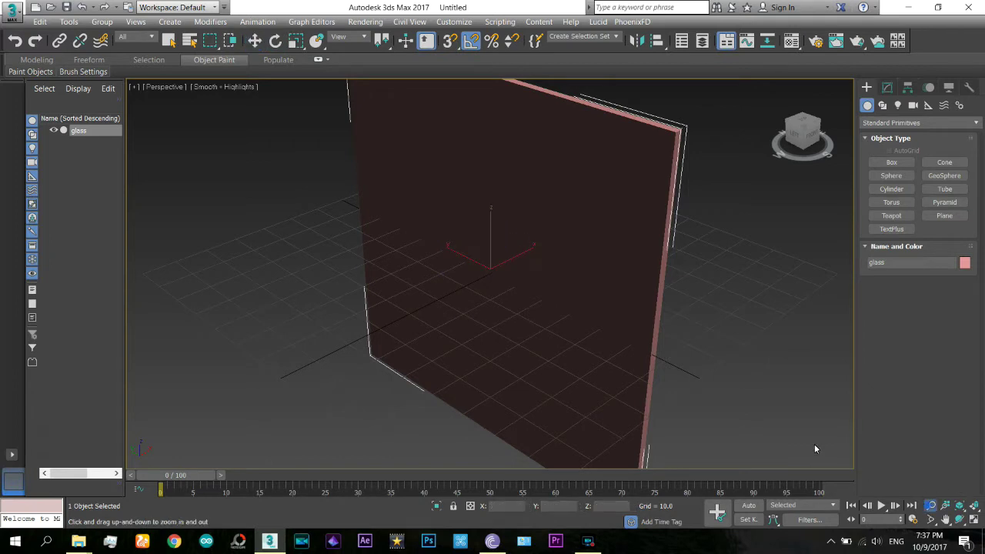
drag(814, 444, 526, 321)
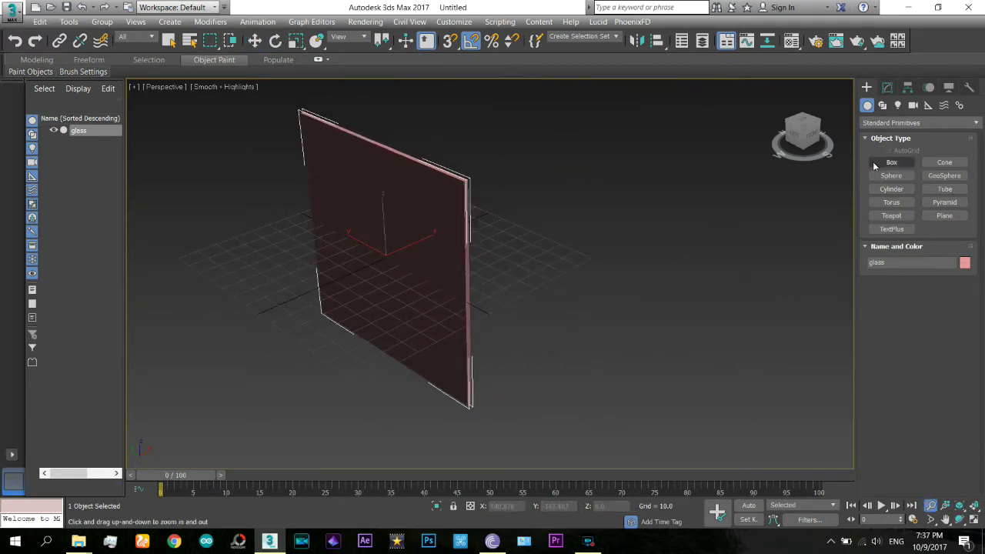
click(889, 162)
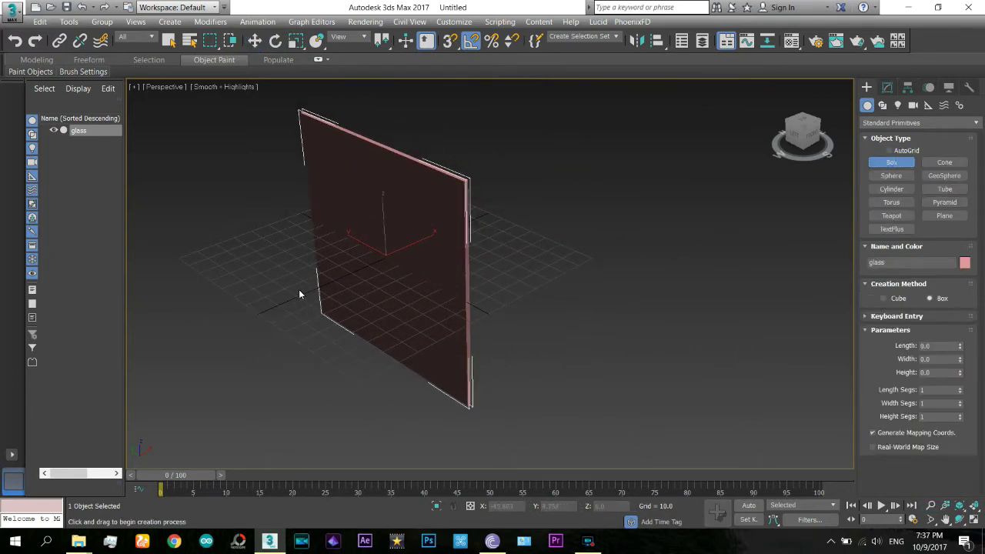
Step: Create a small box and place it beside the glass pane's edge, with edged faces shown
drag(300, 292, 269, 313)
click(268, 312)
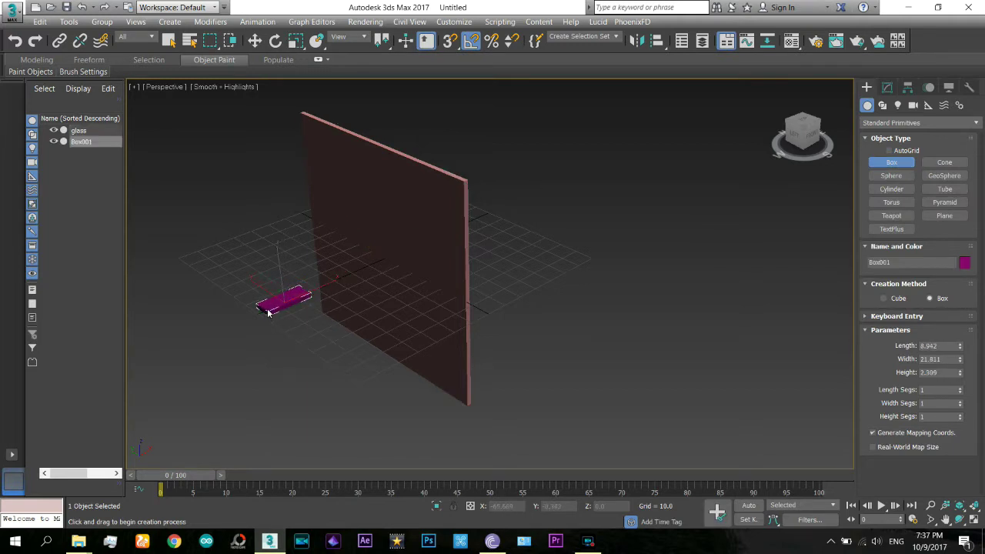
key(w)
drag(308, 296, 428, 260)
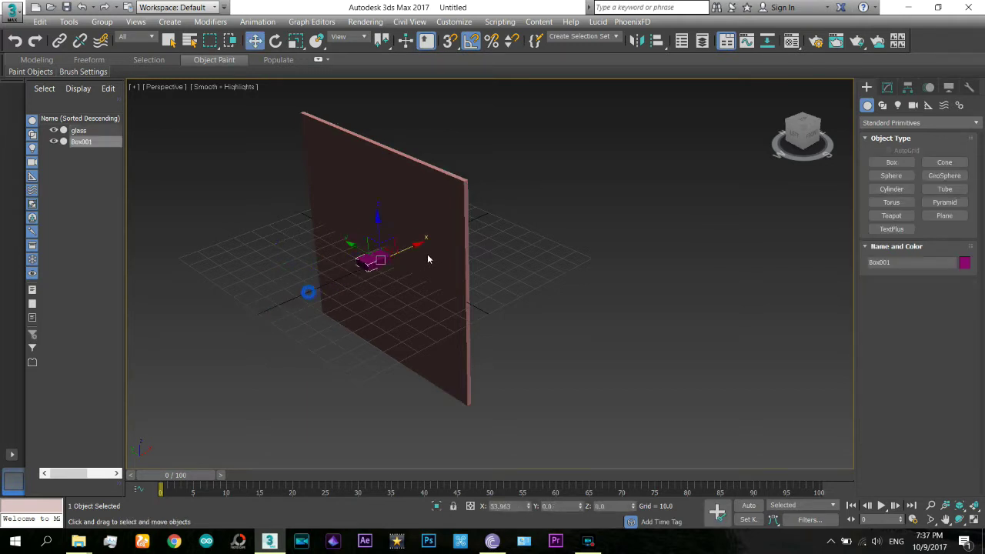
click(959, 506)
mouse_move(551, 268)
mouse_down()
mouse_move(474, 274)
mouse_move(457, 217)
mouse_move(528, 291)
mouse_up()
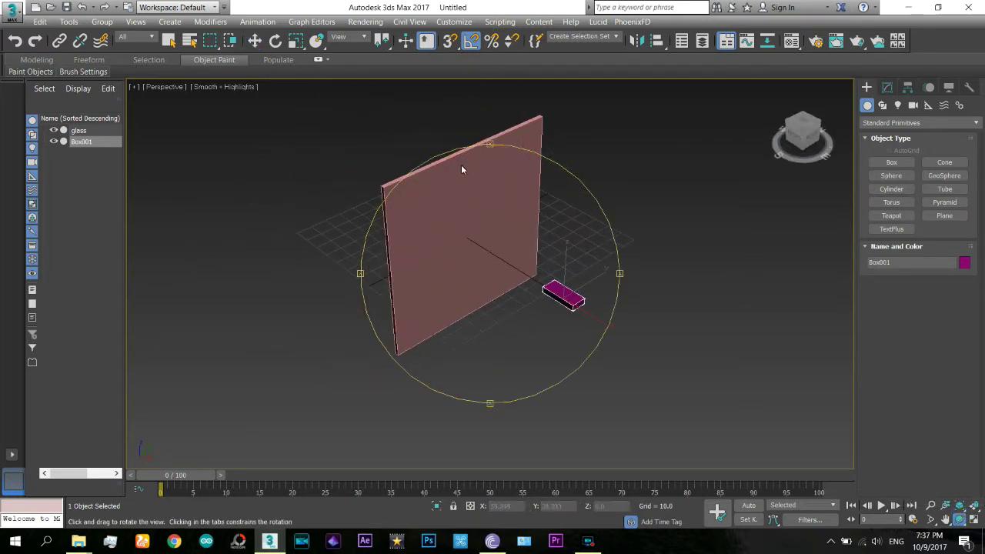
click(930, 505)
key(F4)
drag(561, 330, 559, 281)
right_click(560, 282)
Step: With Auto Key, move the box into the pane at frame 25 and back out at frame 30
click(750, 507)
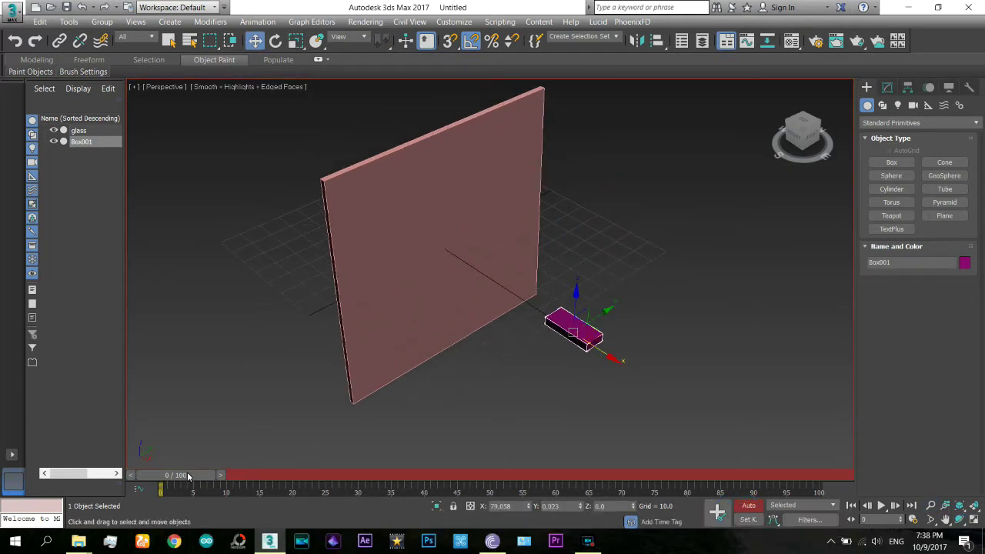
drag(188, 476, 347, 489)
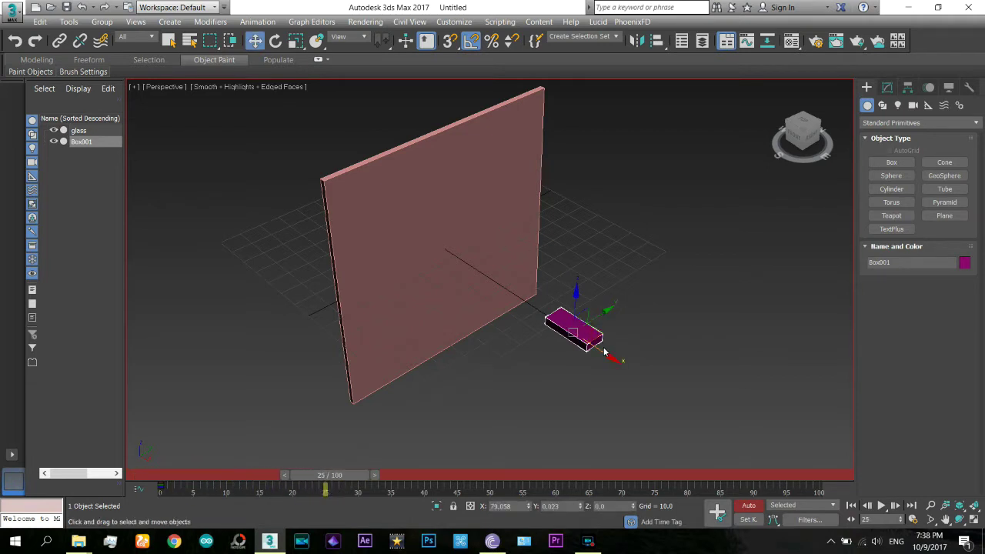
drag(603, 356, 481, 285)
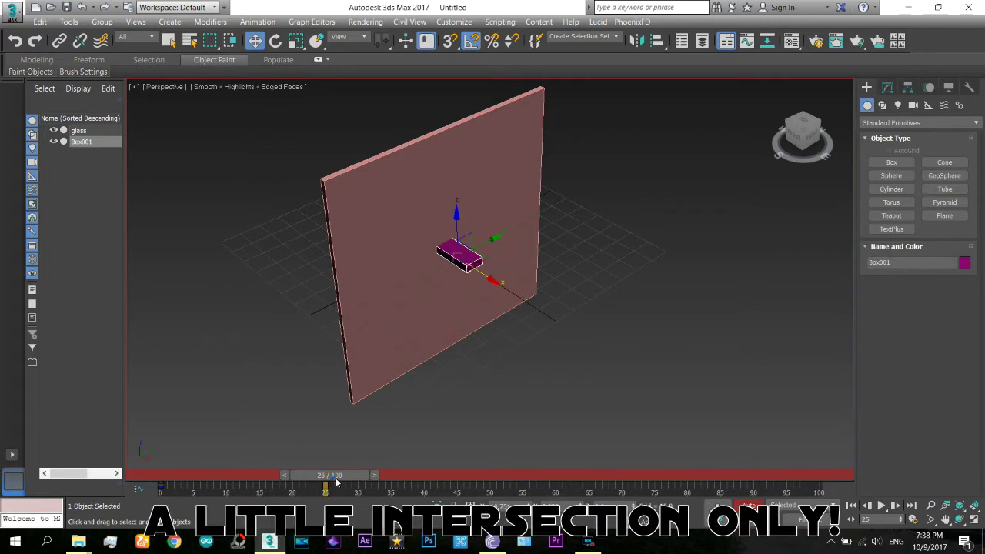
drag(327, 496, 359, 492)
drag(490, 283, 666, 392)
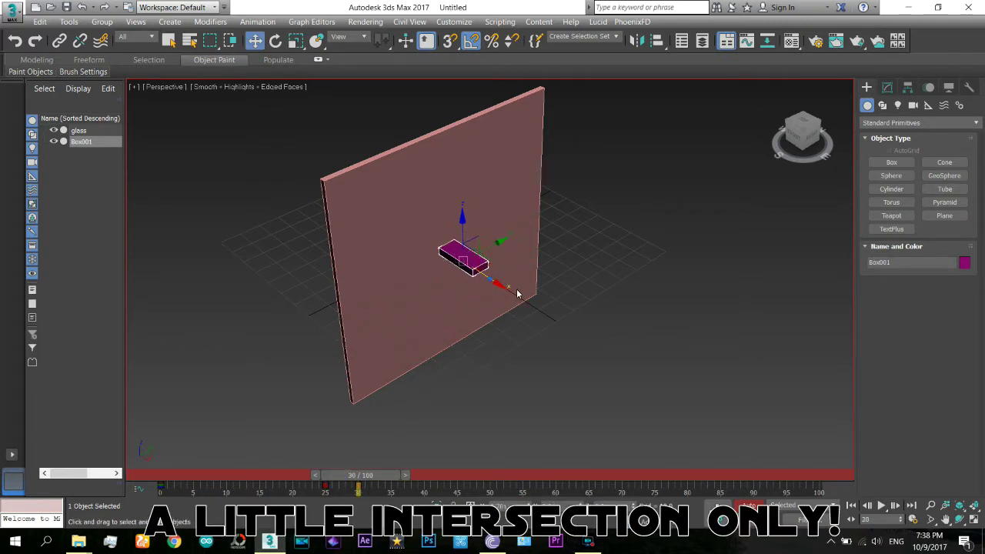
click(748, 506)
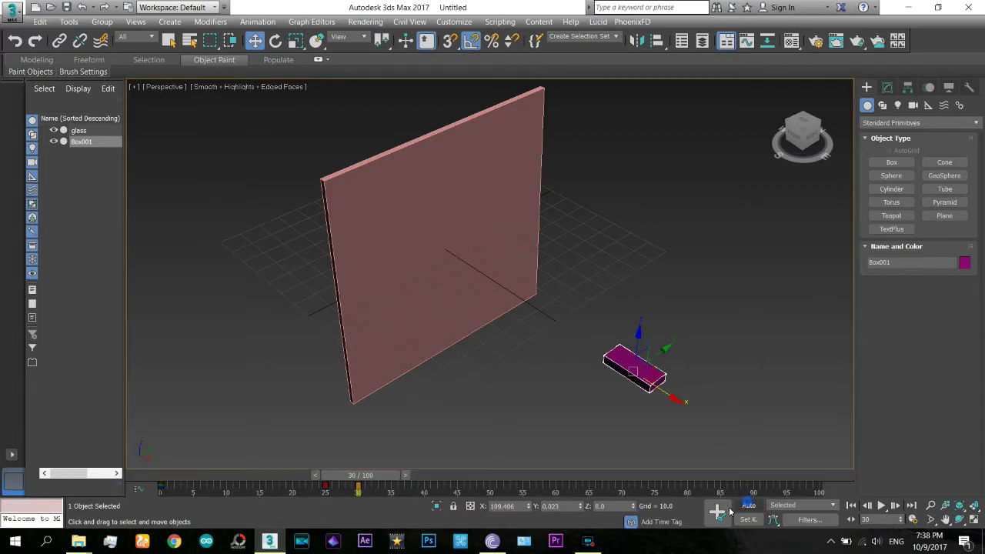
Step: Scrub from frame 0 to preview the box hitting the pane, then orbit the scene
drag(360, 475, 137, 475)
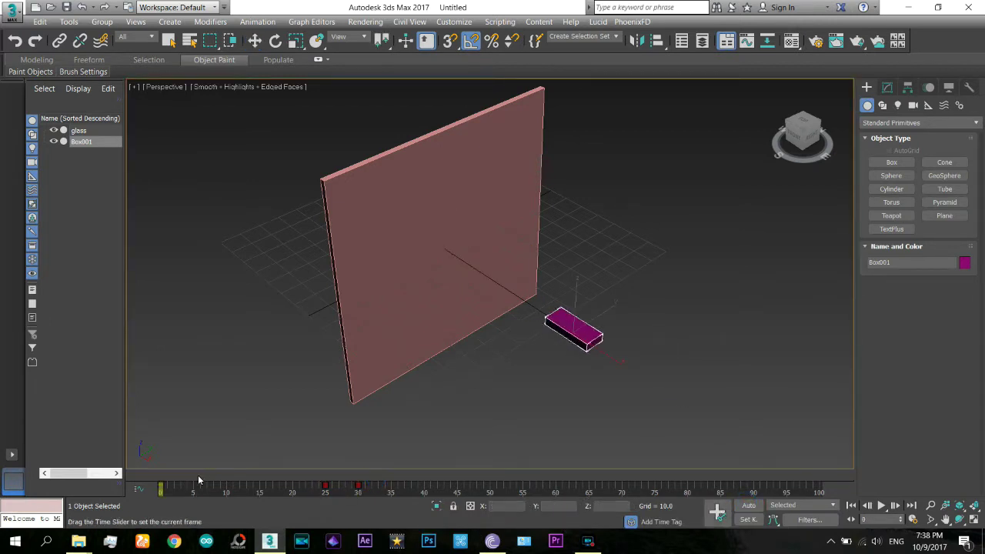
mouse_move(198, 477)
mouse_down()
mouse_move(411, 479)
mouse_move(150, 459)
mouse_move(494, 457)
mouse_up()
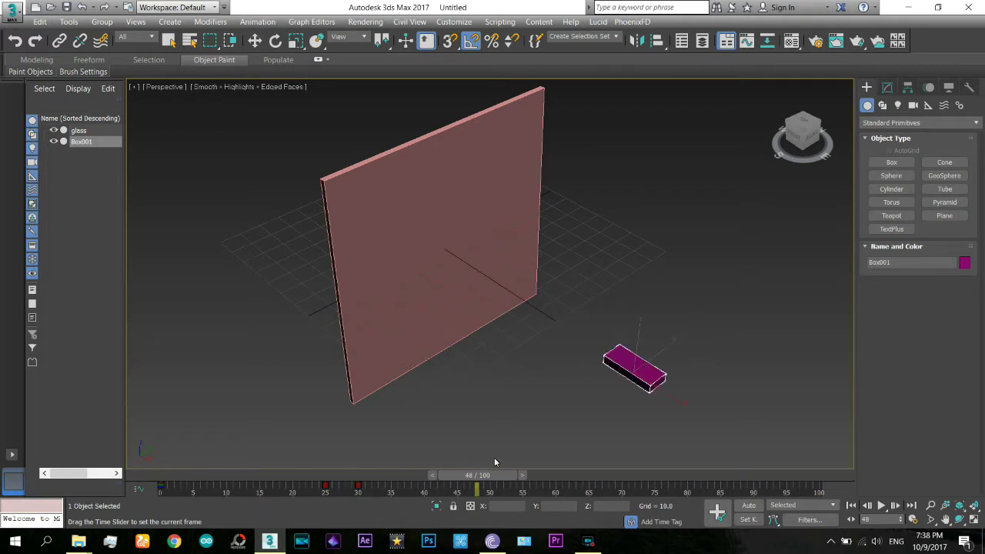
click(960, 522)
mouse_move(537, 242)
mouse_down()
mouse_move(574, 252)
mouse_move(643, 216)
mouse_up()
Step: Open the RayFire floater from the RayFire object category and move it aside
right_click(643, 216)
click(622, 266)
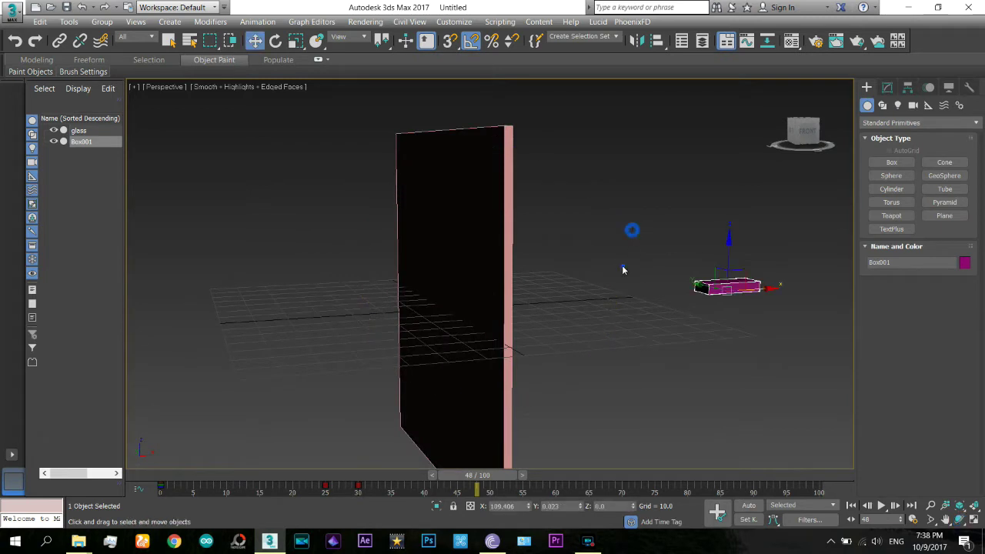
click(878, 124)
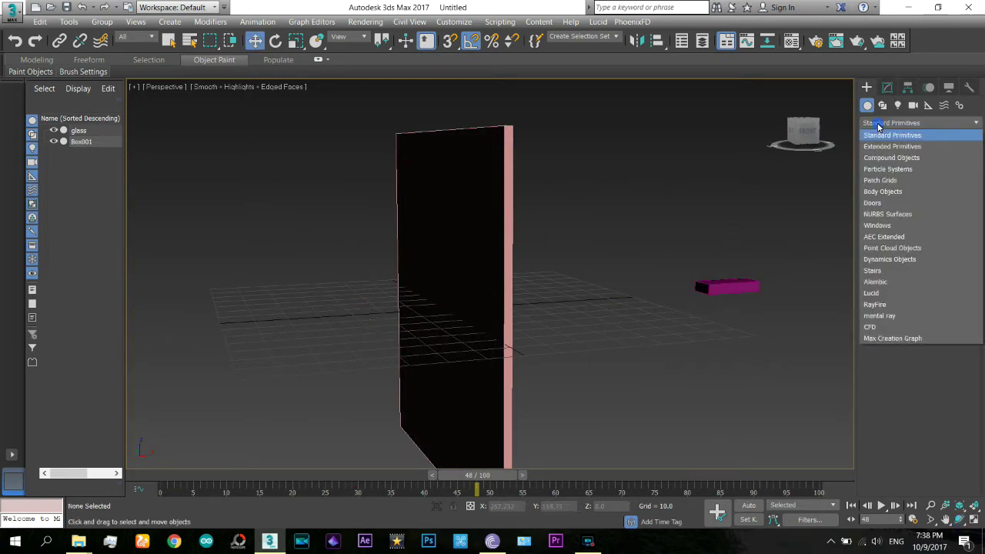
click(881, 306)
click(882, 177)
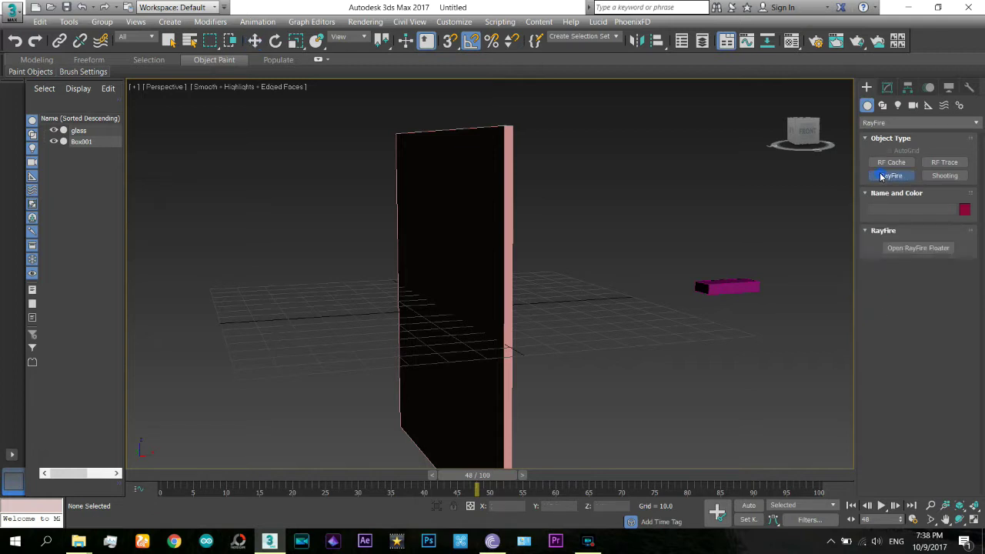
click(894, 249)
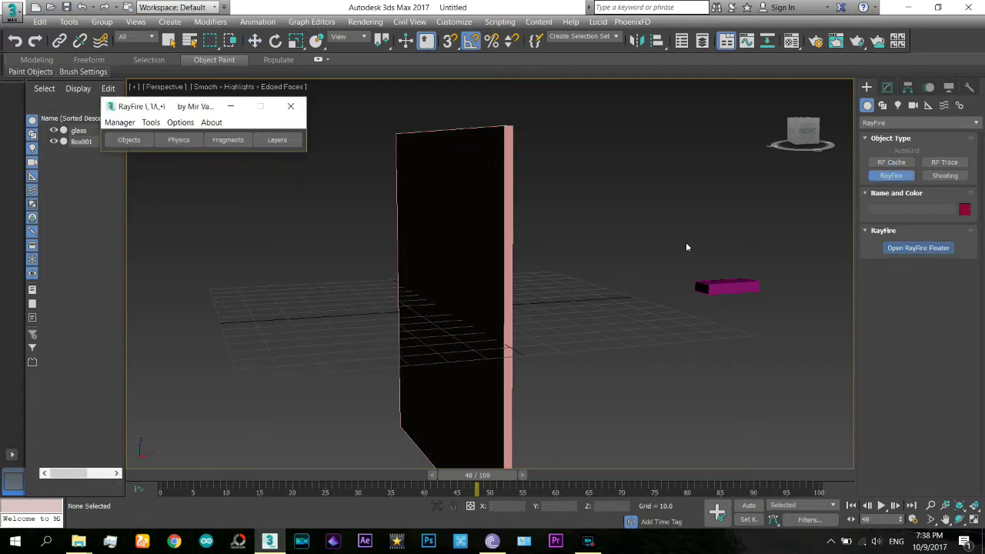
mouse_move(183, 108)
mouse_down()
mouse_move(182, 94)
mouse_move(152, 78)
mouse_up()
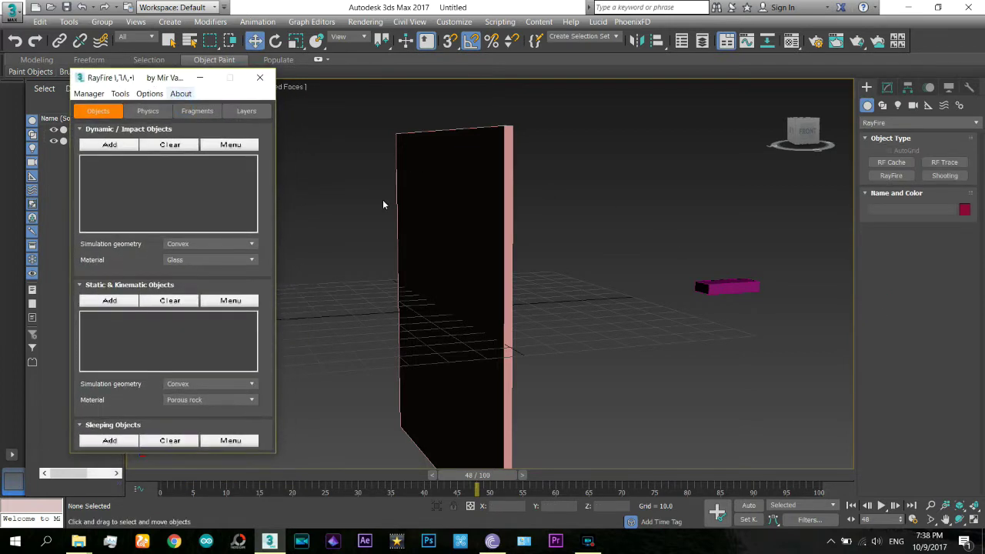
Step: Add glass as a dynamic impact object and Box001 as a static object in RayFire
click(459, 223)
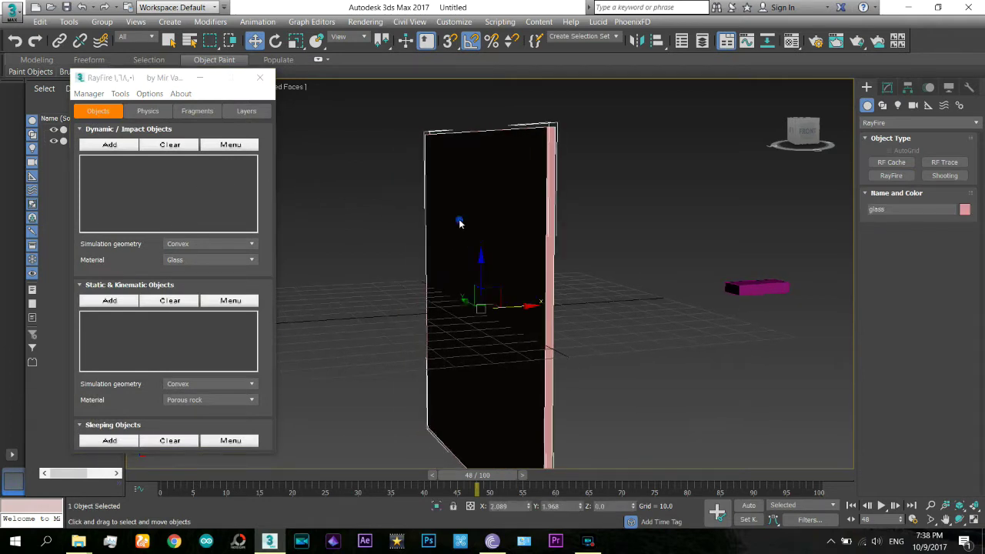
click(110, 146)
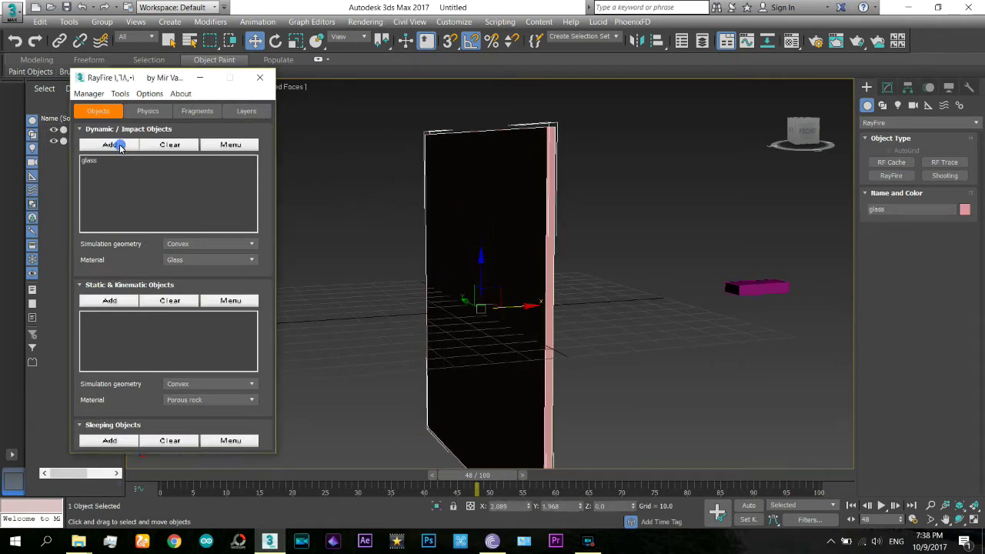
click(768, 288)
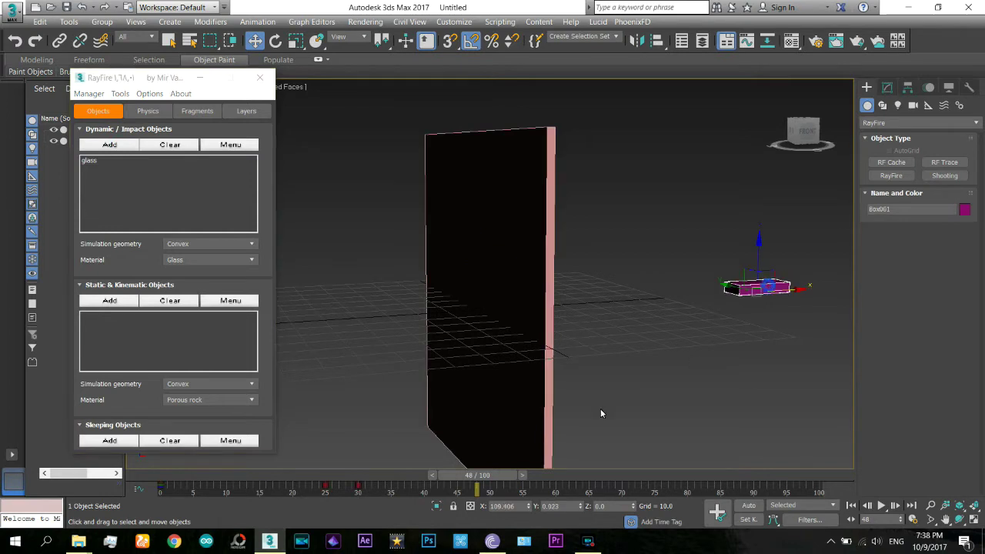
click(110, 301)
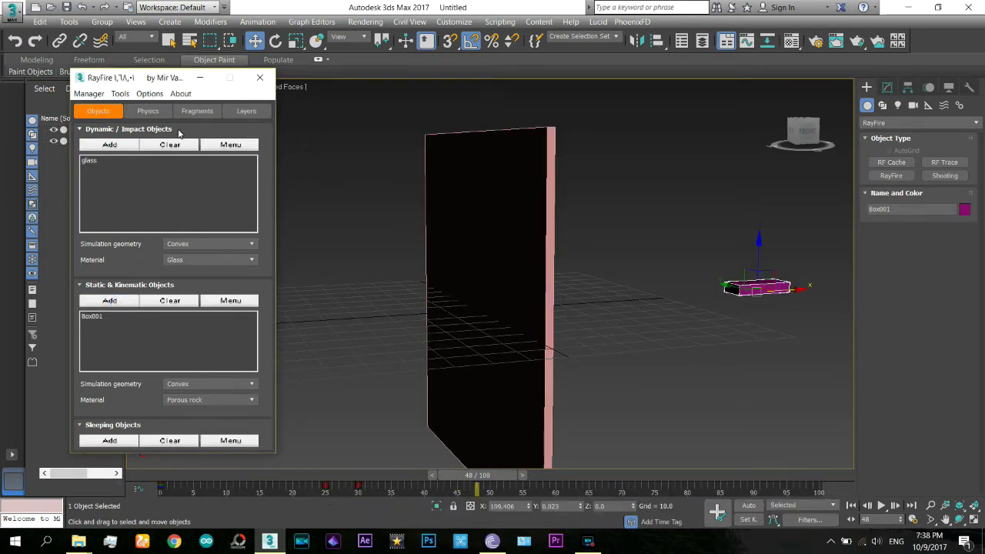
click(149, 112)
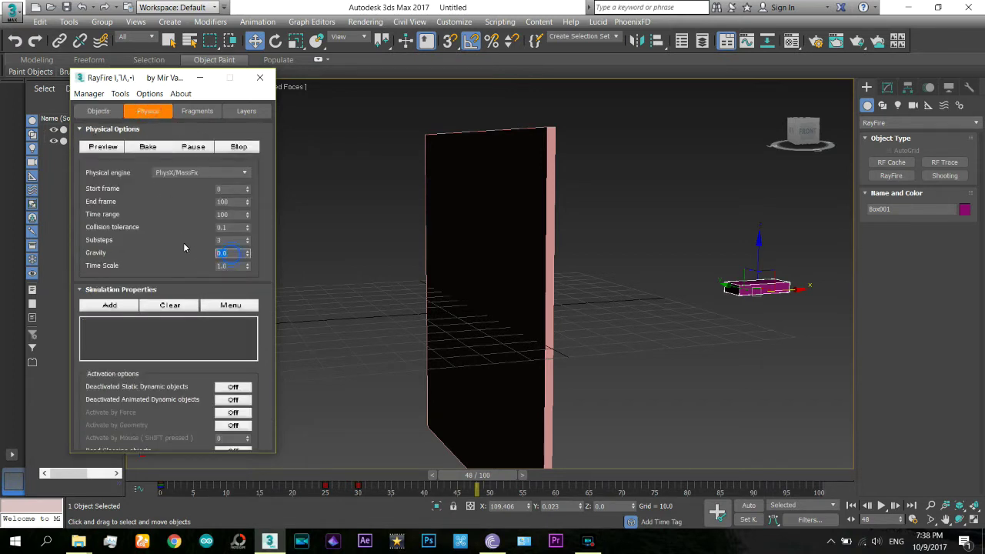
Step: Set RayFire gravity to 0 and turn geometry demolition on
click(202, 252)
scroll(202, 223, down, 2)
scroll(194, 361, down, 10)
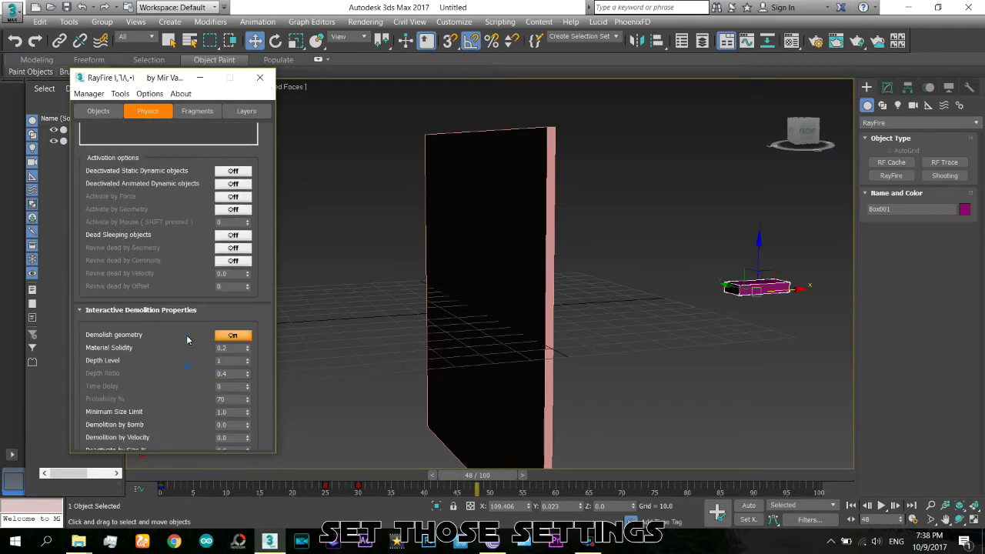
scroll(187, 361, down, 6)
click(230, 222)
click(231, 222)
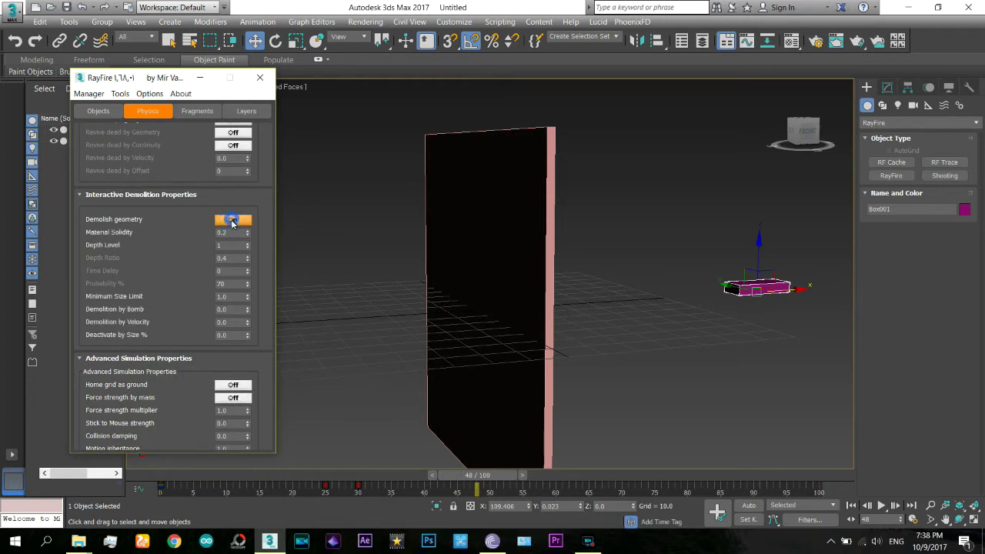
Step: Give the glass pane Voronoi - Impact point fragmentation
click(194, 112)
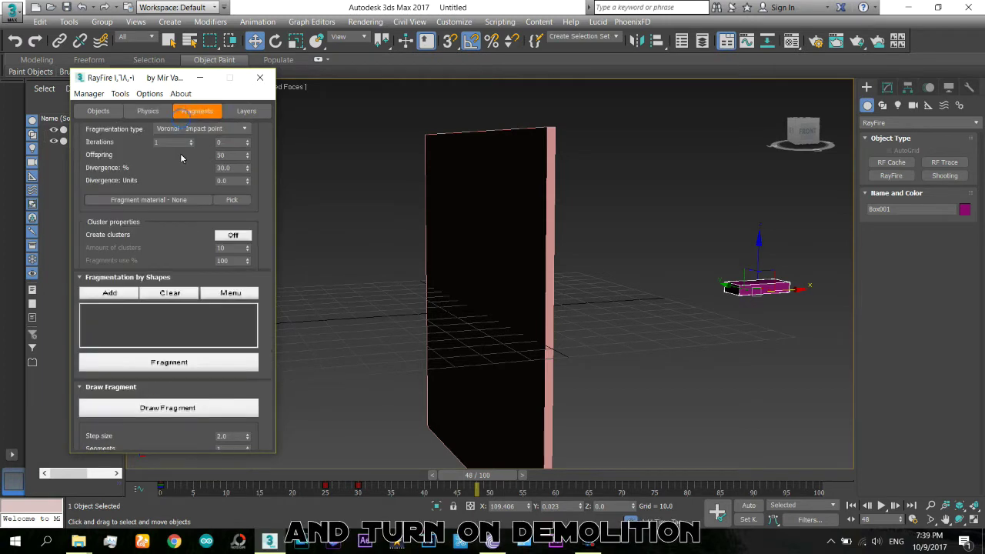
drag(182, 157, 183, 212)
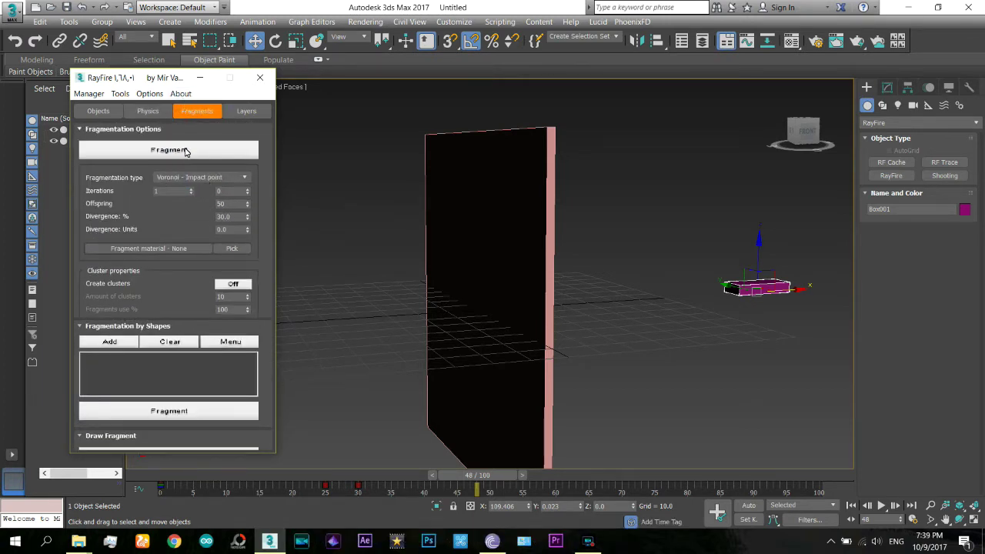
click(442, 213)
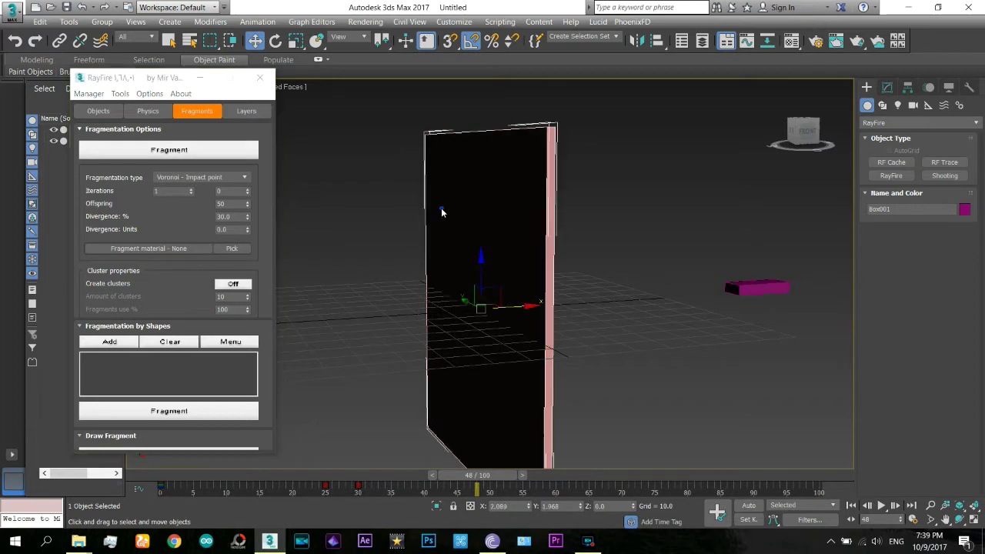
click(206, 178)
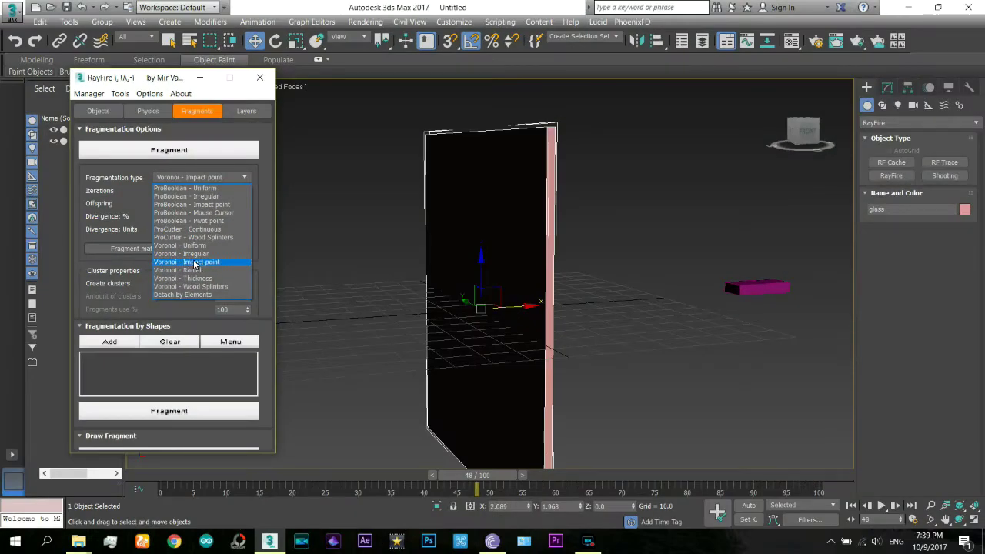
click(194, 262)
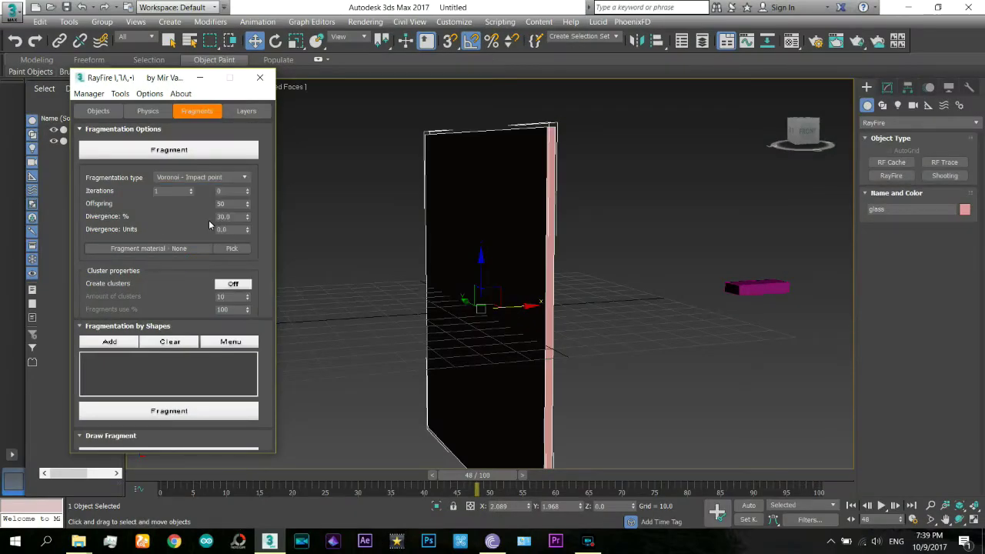
scroll(209, 224, down, 1)
scroll(199, 294, up, 1)
scroll(199, 304, up, 1)
Step: Return to the Physics settings and collapse the Interactive Demolition section
click(100, 112)
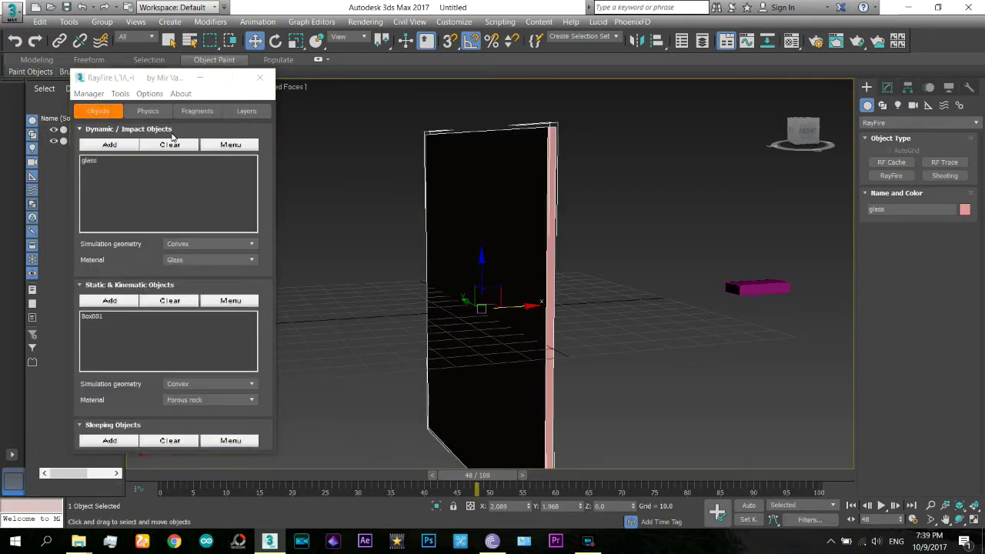
click(136, 112)
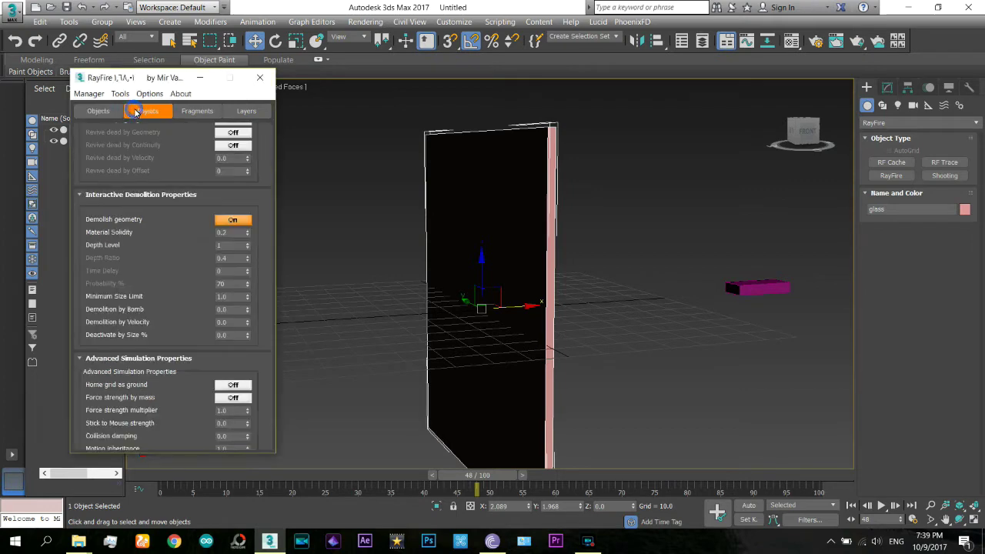
click(196, 198)
scroll(169, 231, up, 1)
scroll(169, 231, up, 3)
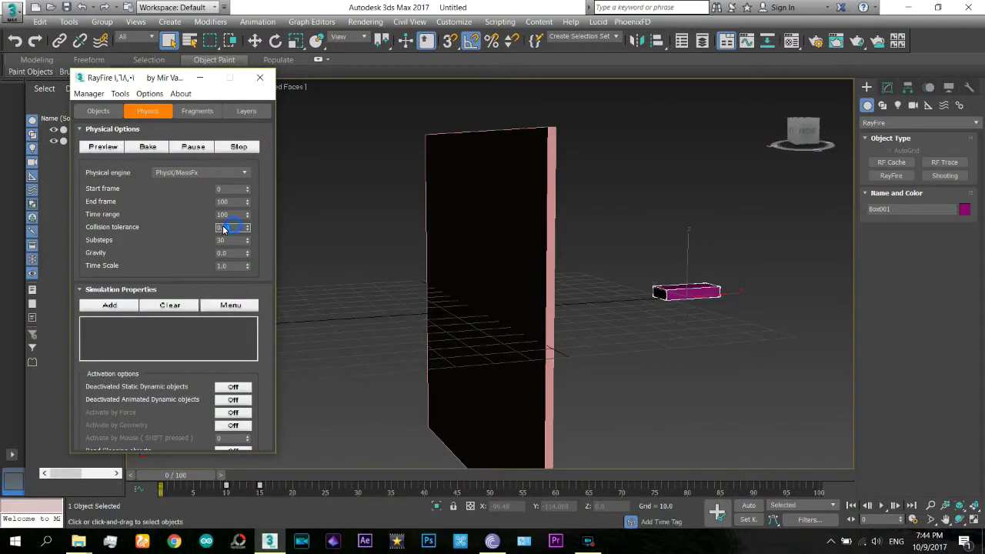
Step: Set collision tolerance 0.01 with 30 substeps and bake the RayFire simulation
double_click(223, 228)
click(156, 148)
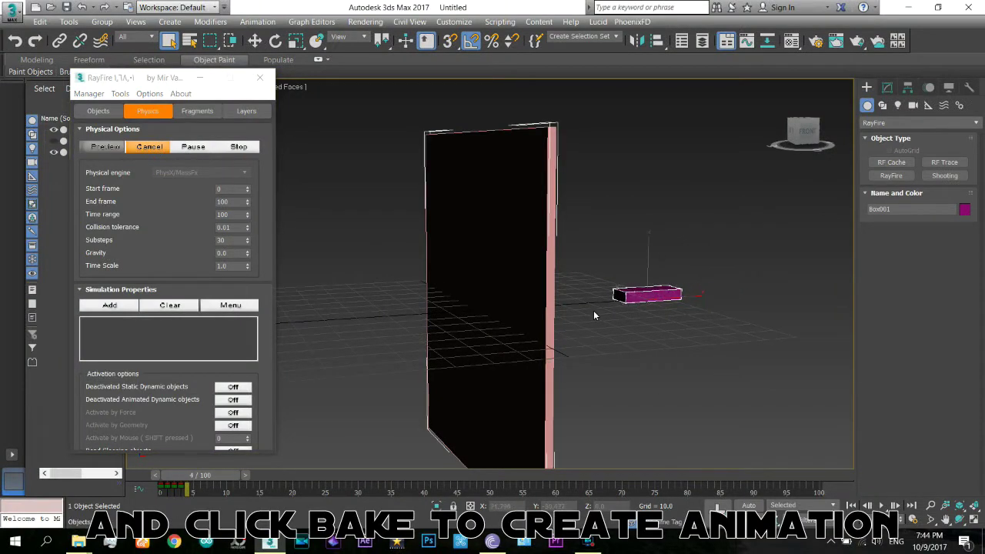
middle_drag(412, 364, 547, 327)
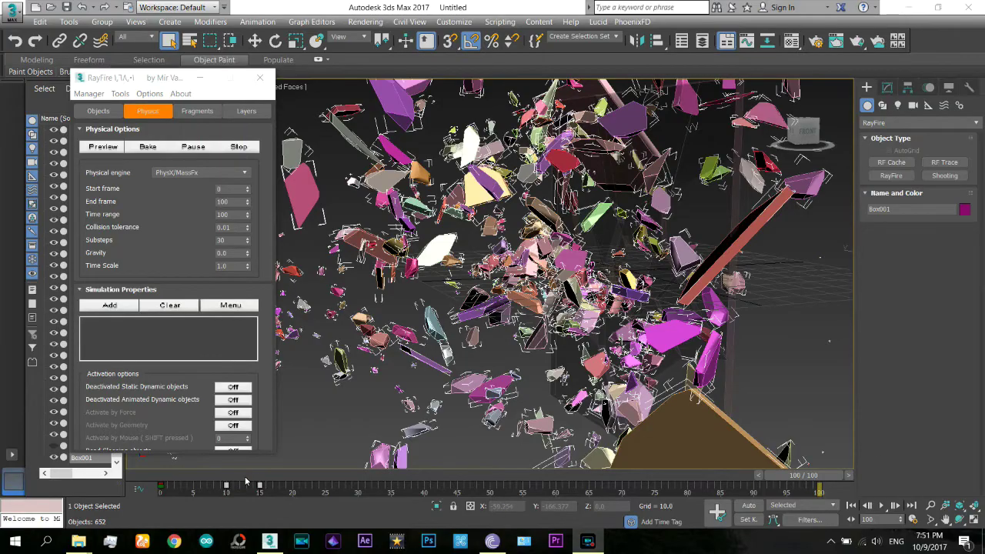
Step: Scrub the timeline to review the glass shattering and minimize the RayFire window
drag(164, 485, 369, 491)
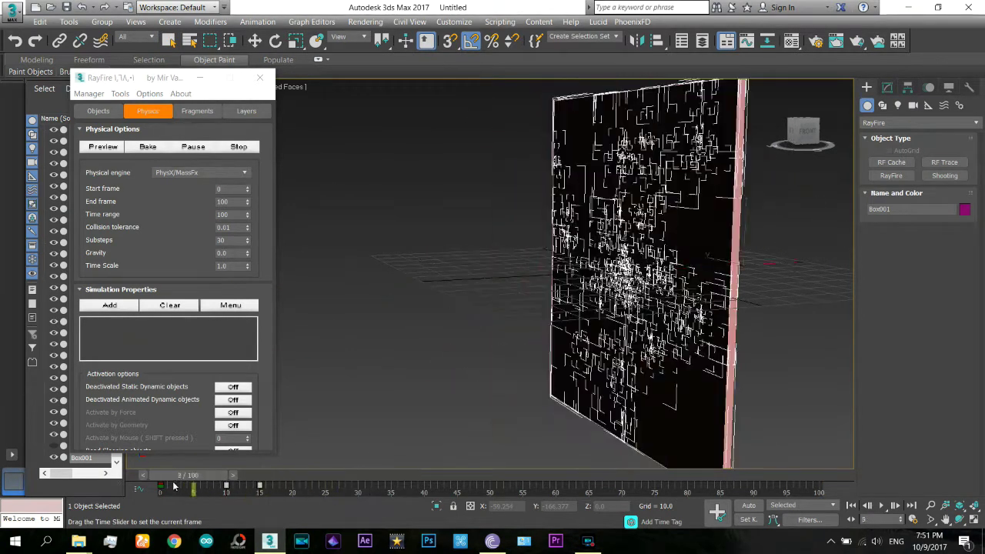
click(199, 77)
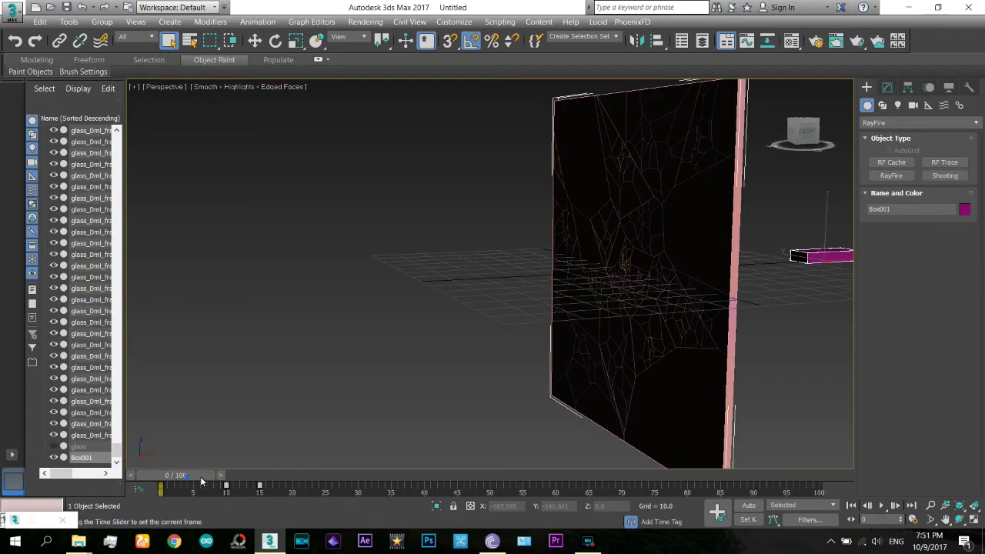
drag(187, 484, 673, 468)
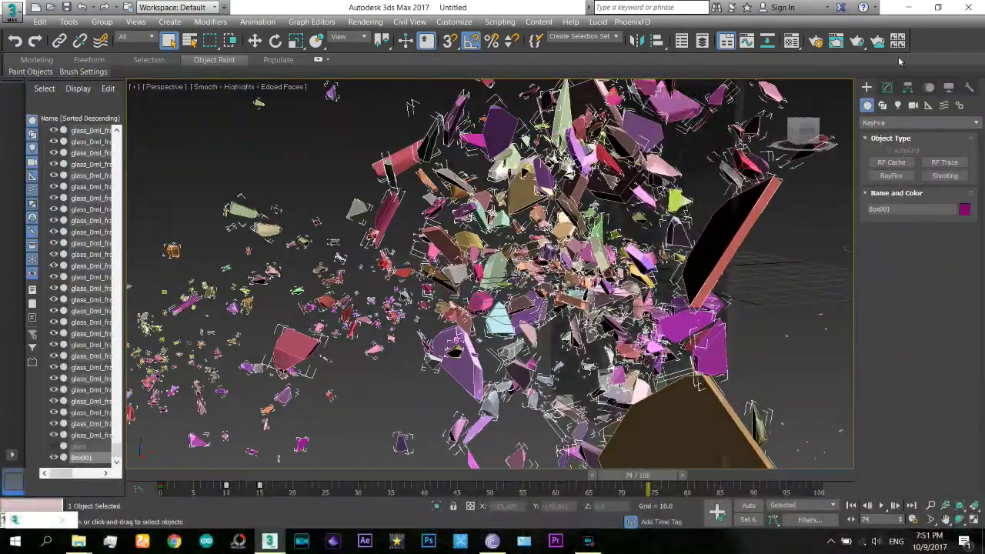
Step: Switch to a shaded Front view of the pane and return to frame 0
click(810, 132)
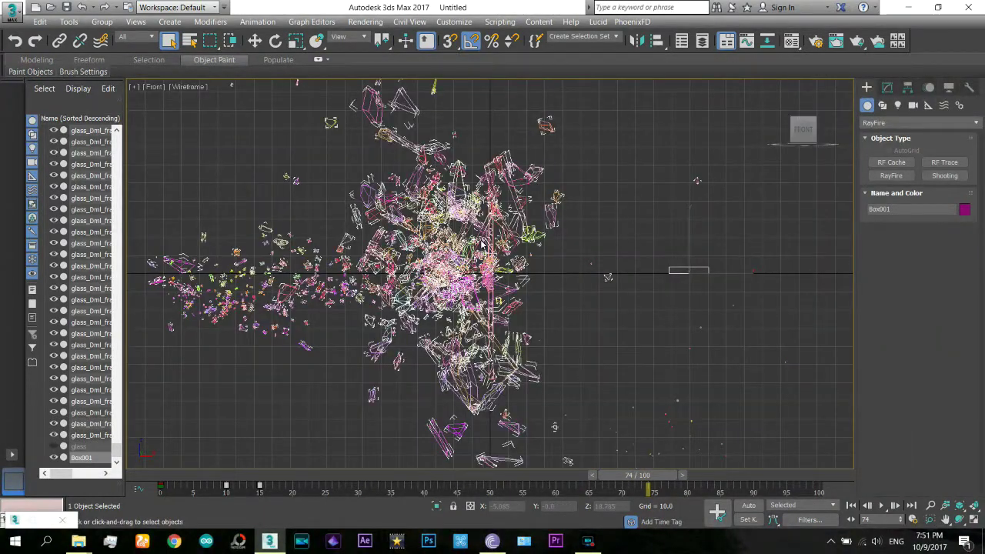
key(z)
click(335, 198)
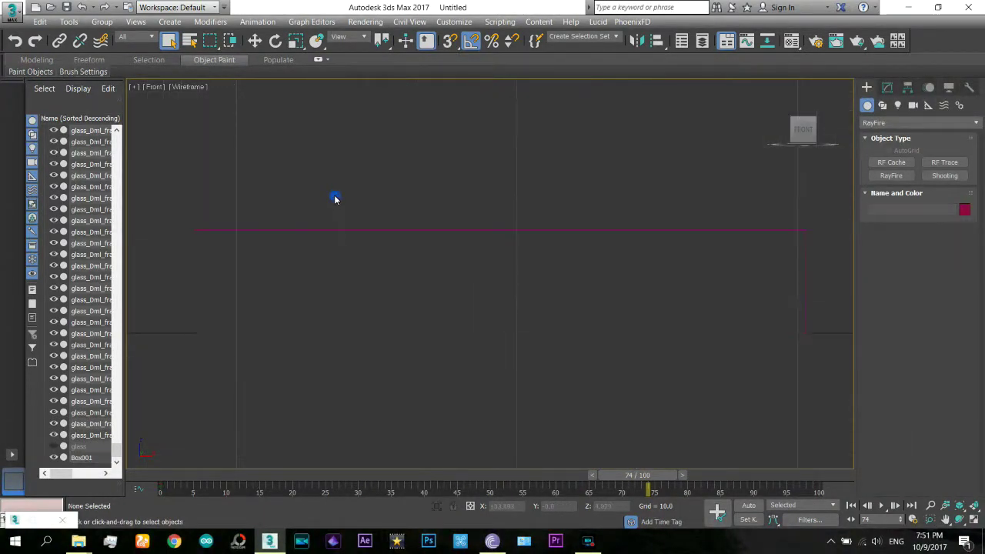
scroll(334, 197, down, 5)
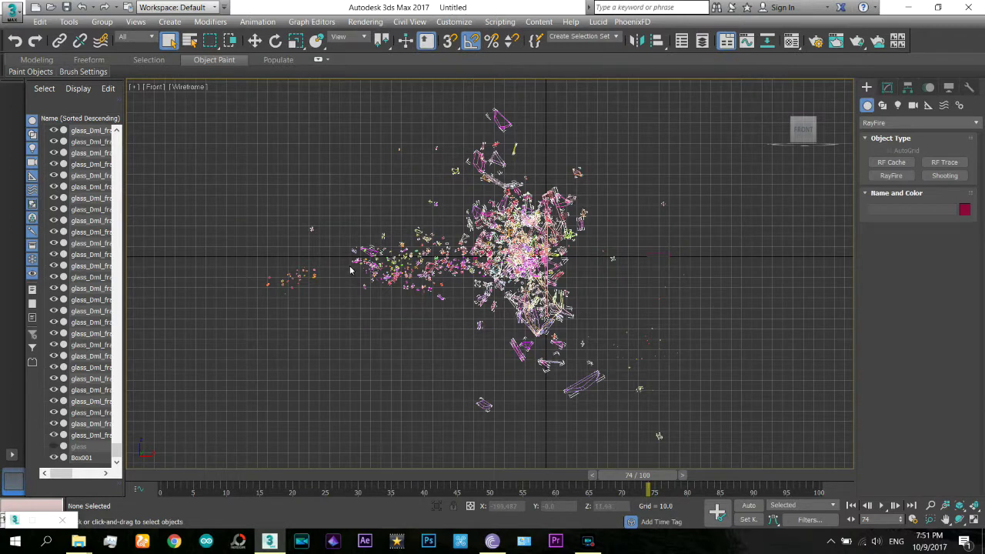
key(F3)
mouse_move(194, 477)
mouse_down()
mouse_move(185, 474)
mouse_move(465, 481)
mouse_move(724, 467)
mouse_move(157, 462)
mouse_up()
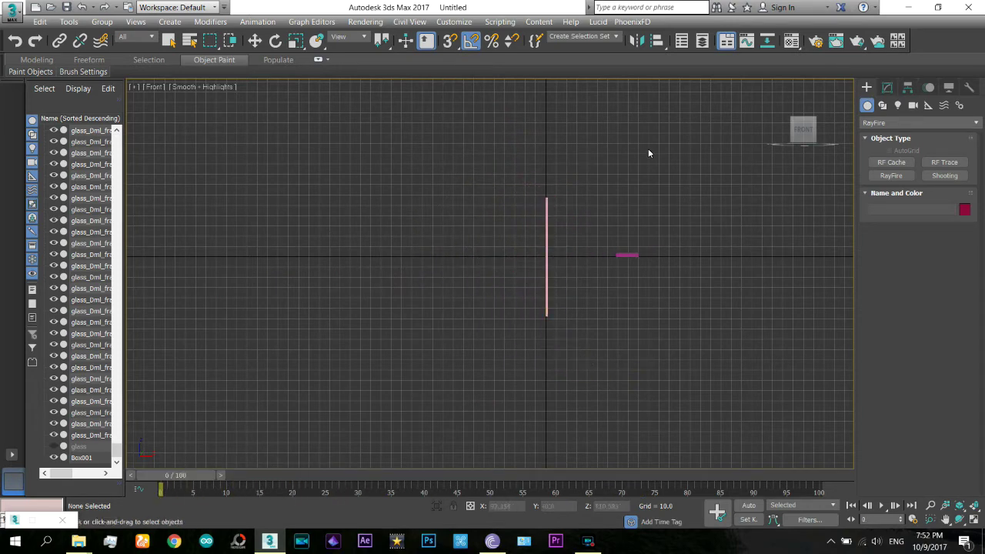
Step: Hide the magenta box Box001
click(627, 255)
right_click(624, 254)
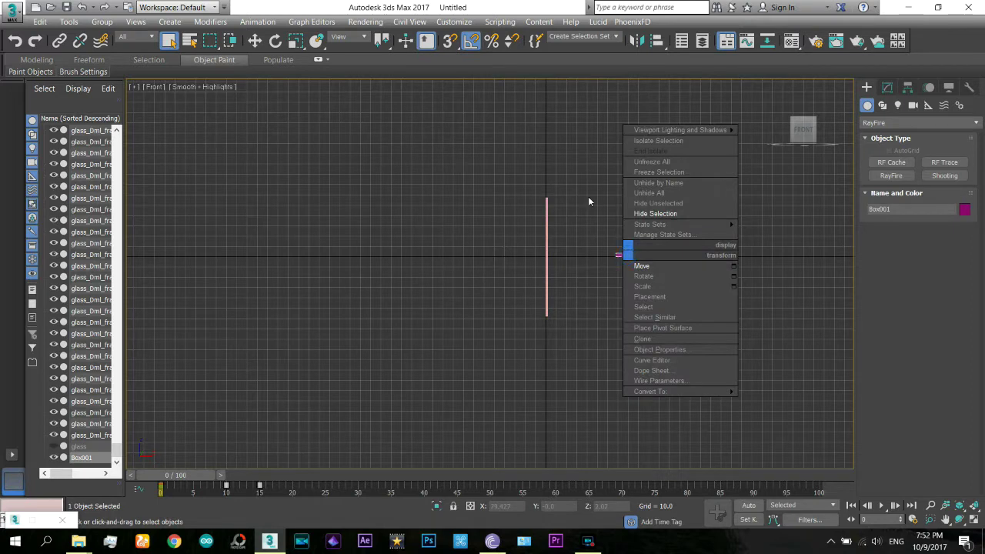
click(655, 213)
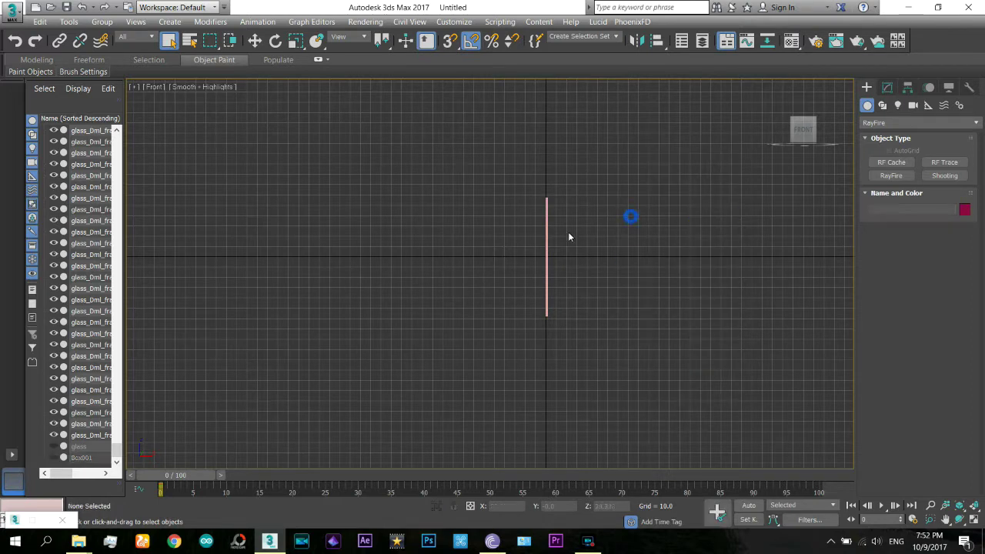
Step: In the Perspective view, select all the glass fragments and open the Material Editor
click(959, 520)
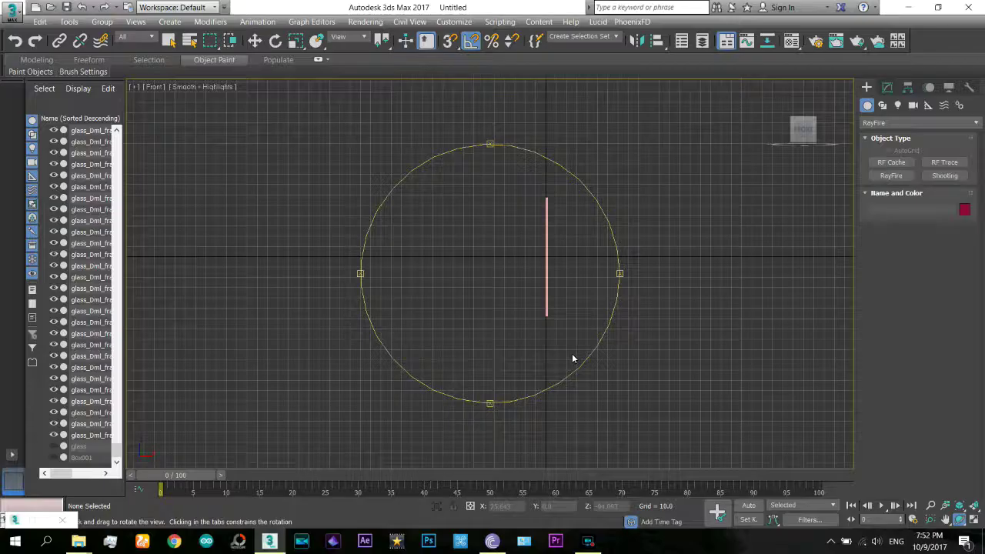
key(p)
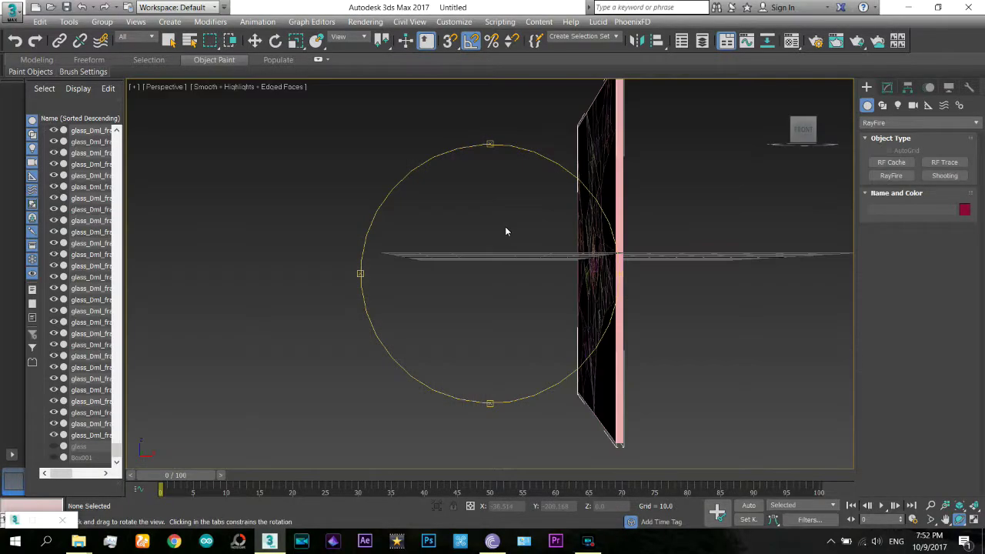
mouse_move(505, 227)
mouse_down()
mouse_move(612, 251)
mouse_move(521, 251)
mouse_up()
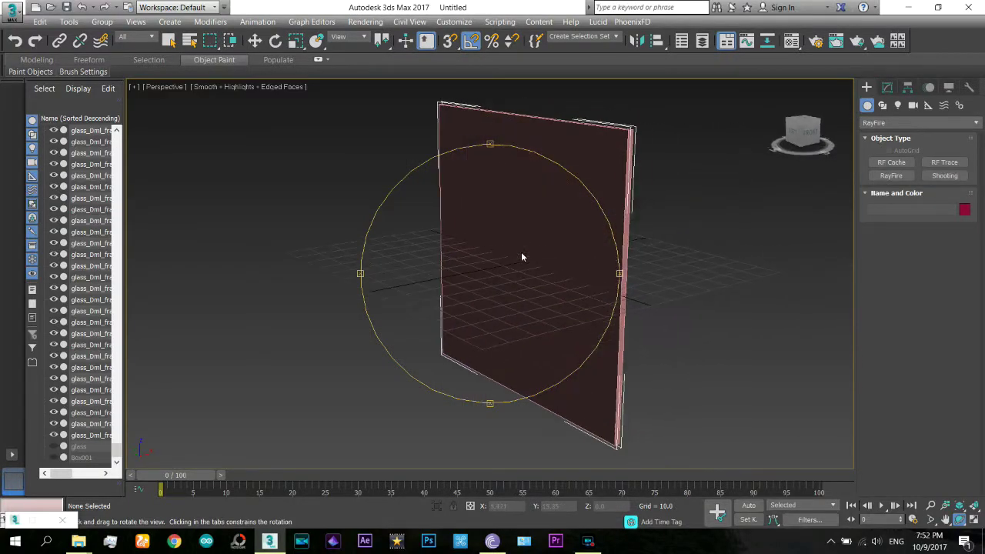
right_click(585, 251)
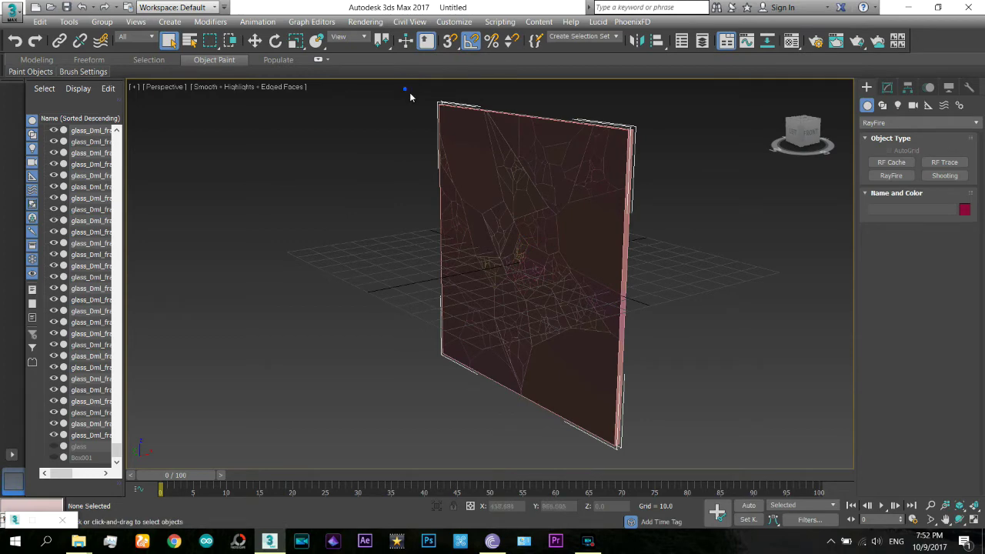
drag(405, 90, 630, 381)
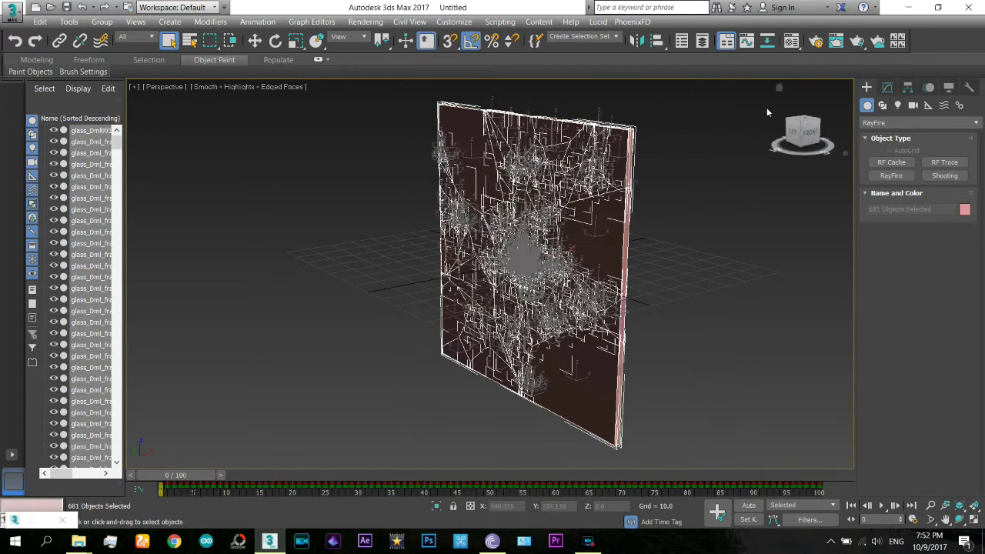
click(791, 42)
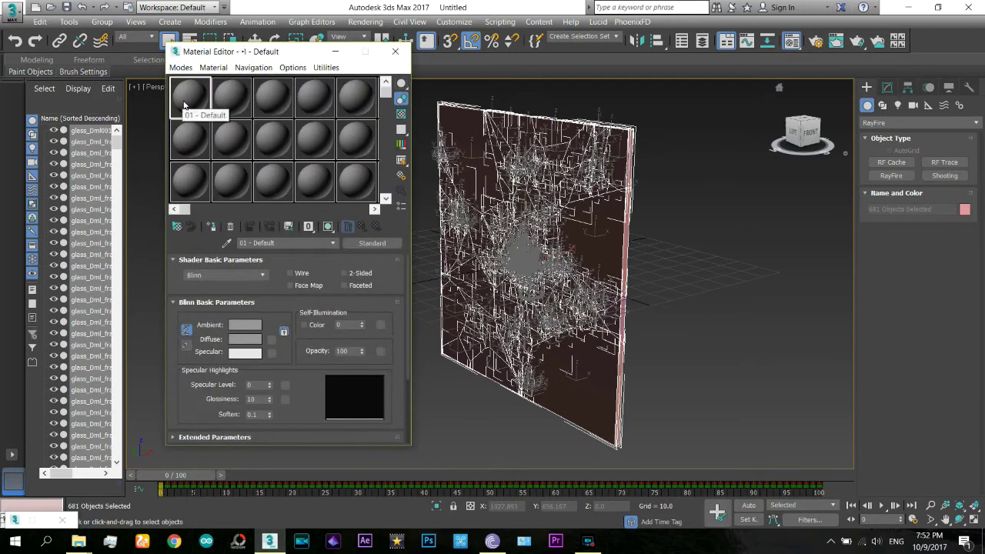
Step: Change the material to Raytrace with a light grey (205) diffuse colour
click(391, 244)
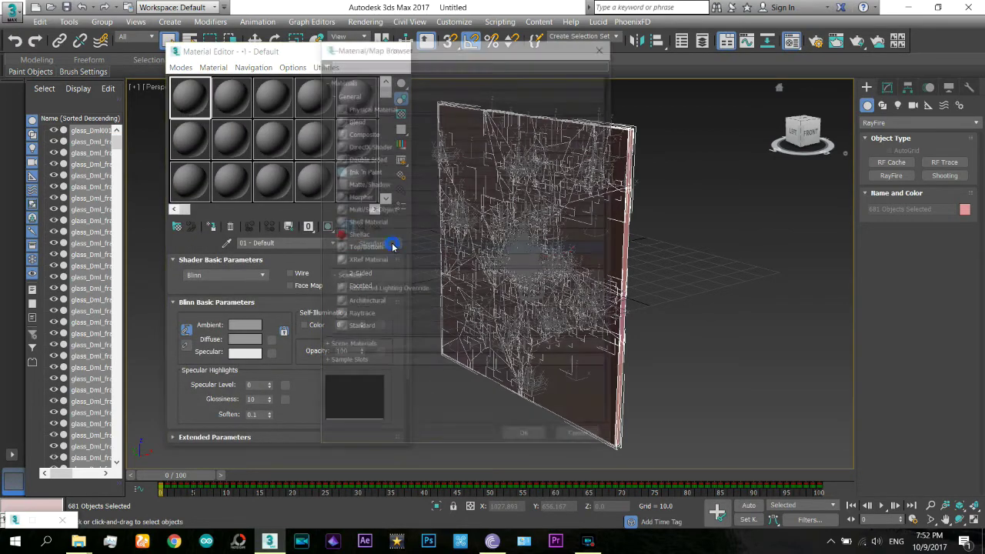
double_click(364, 319)
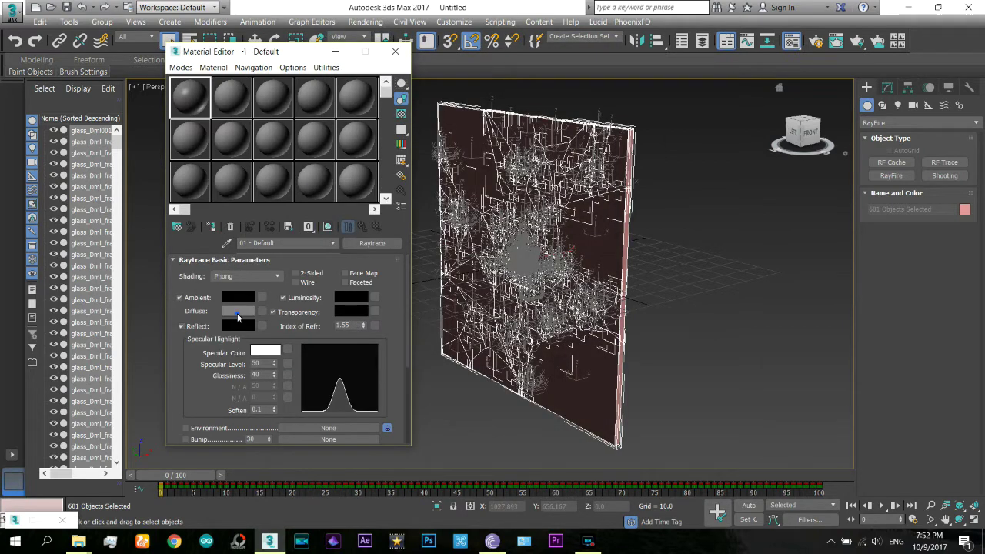
click(237, 313)
click(335, 155)
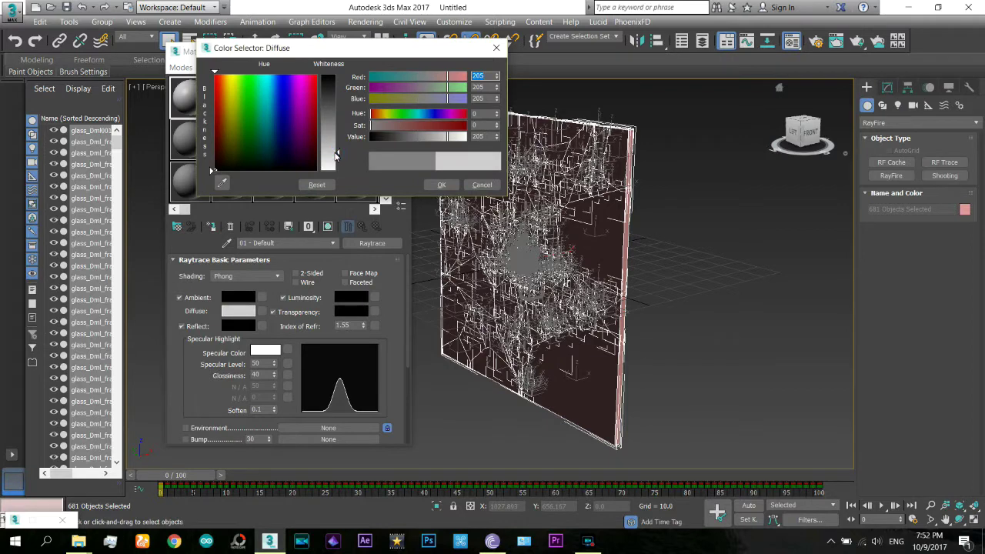
click(437, 187)
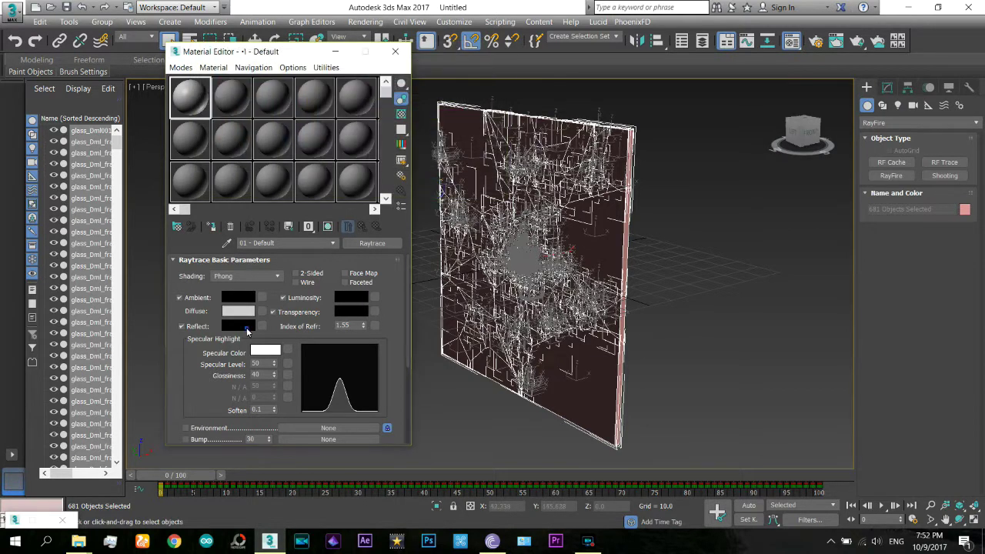
Step: Set the material's reflect colour to a light grey
click(246, 326)
click(330, 146)
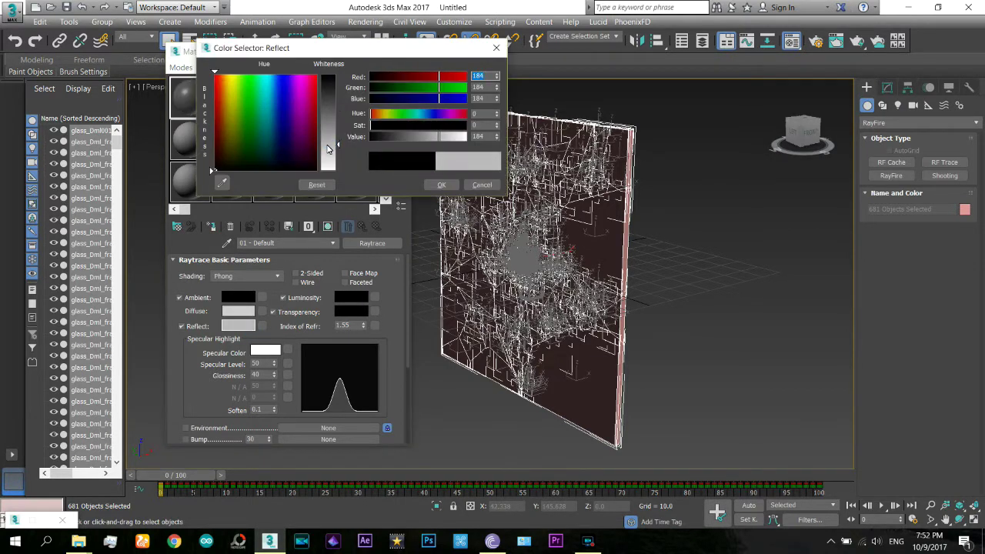
drag(328, 148, 330, 171)
click(435, 186)
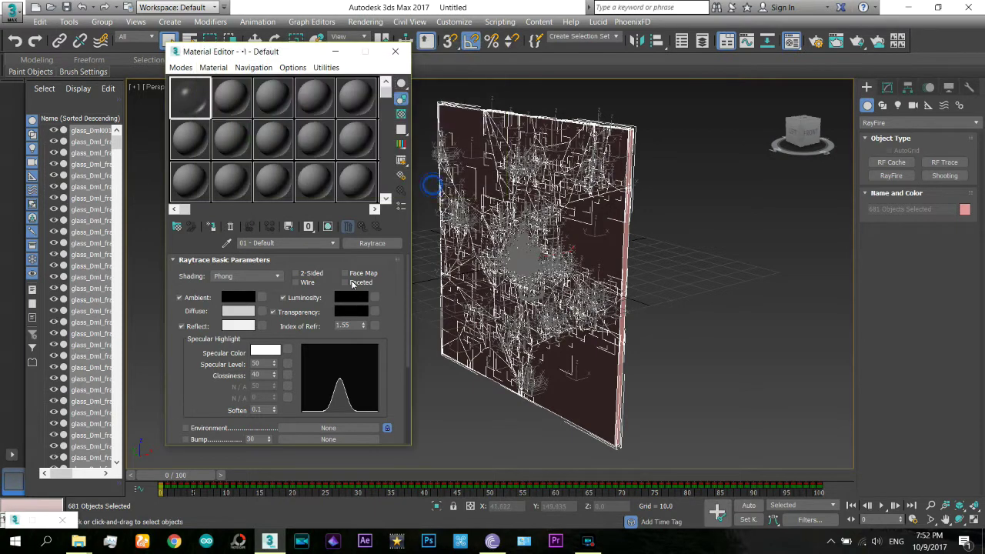
click(239, 328)
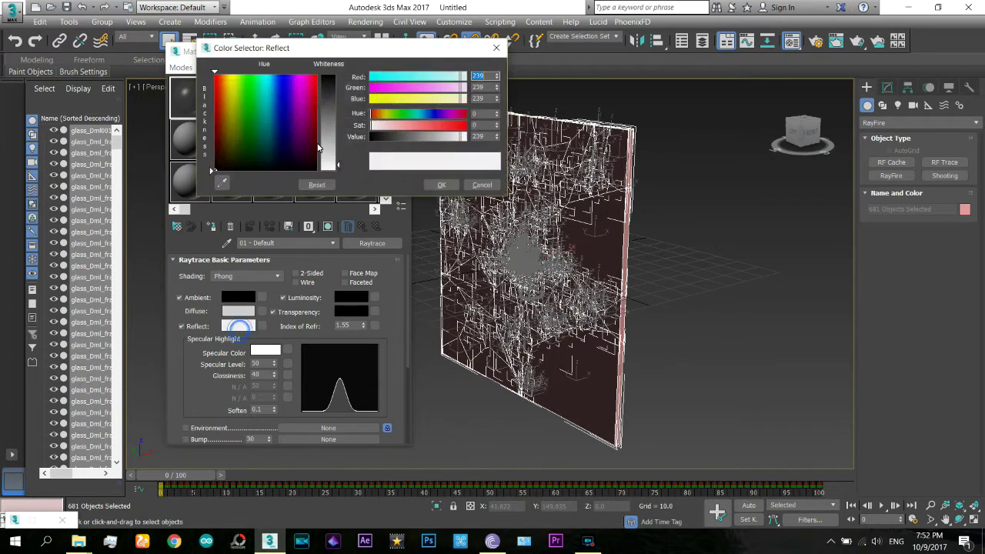
drag(330, 170, 331, 158)
click(437, 187)
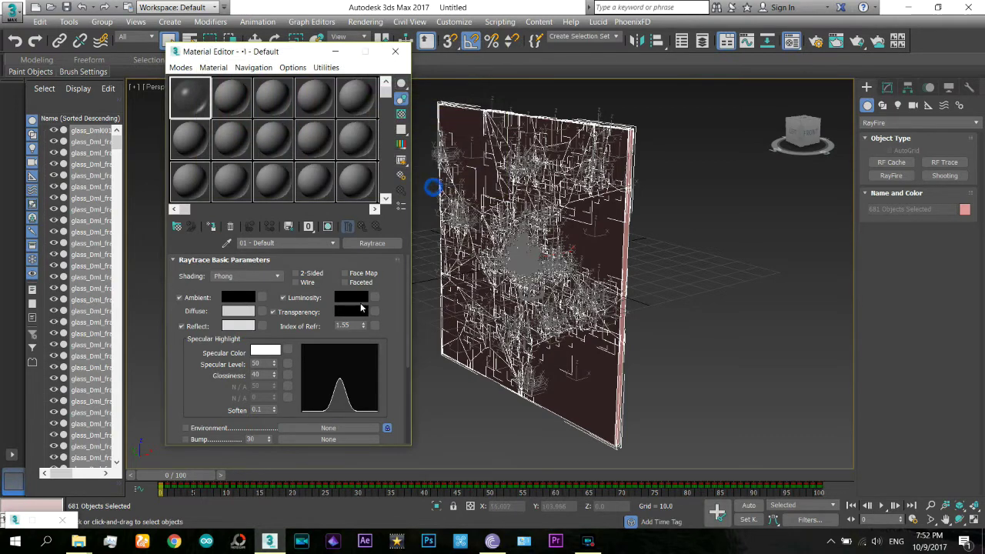
Step: Give the material light grey transparency, specular level 114 and glossiness 46
click(358, 310)
mouse_move(331, 170)
mouse_down()
mouse_move(333, 127)
mouse_move(335, 145)
mouse_up()
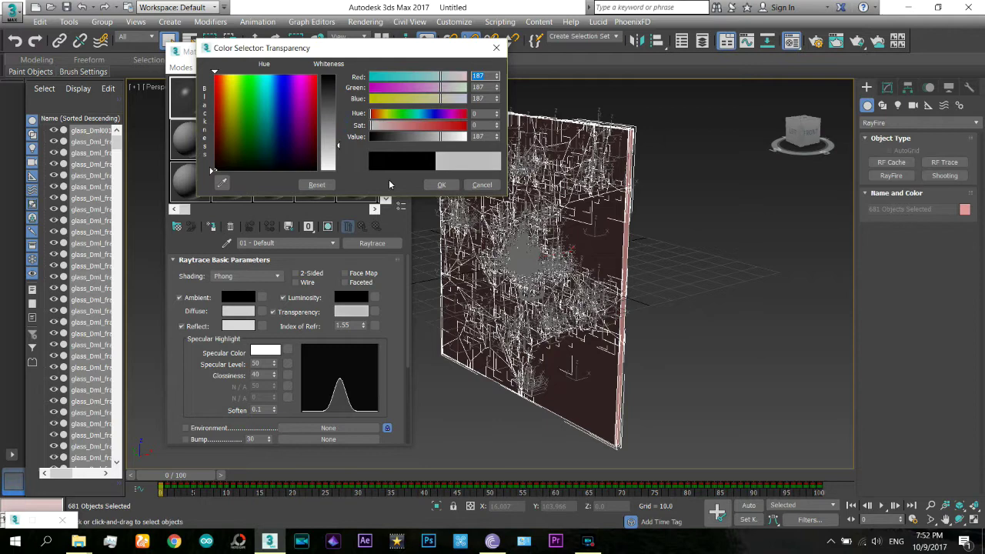
click(440, 186)
drag(274, 364, 278, 321)
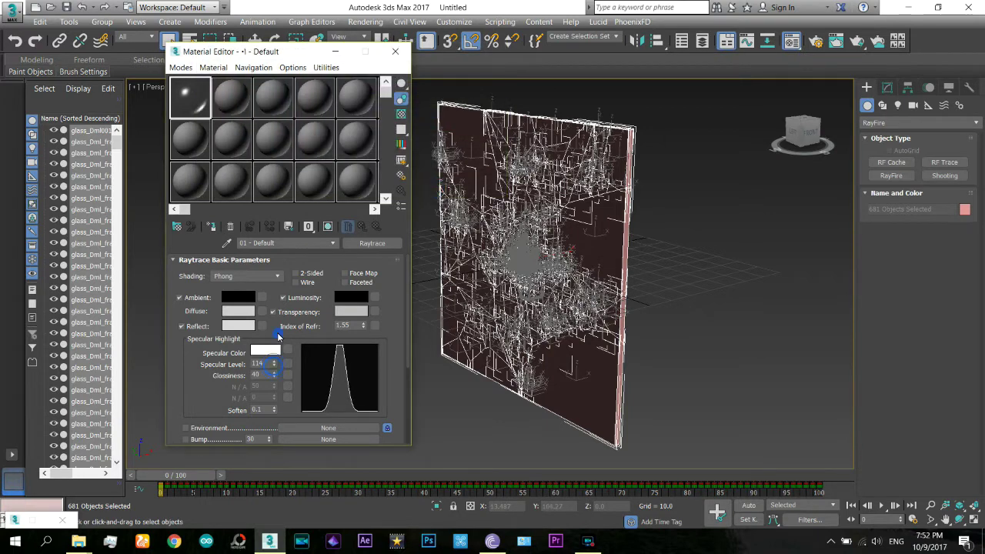
scroll(277, 321, down, 1)
drag(273, 367, 272, 361)
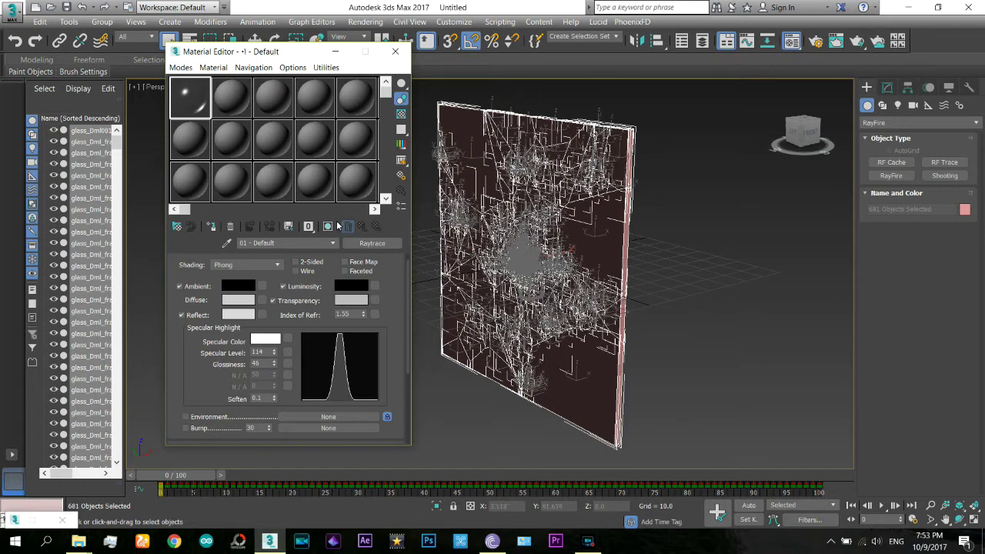
Step: Assign the Raytrace material to the fragments and view the shatter at frame 26
click(209, 228)
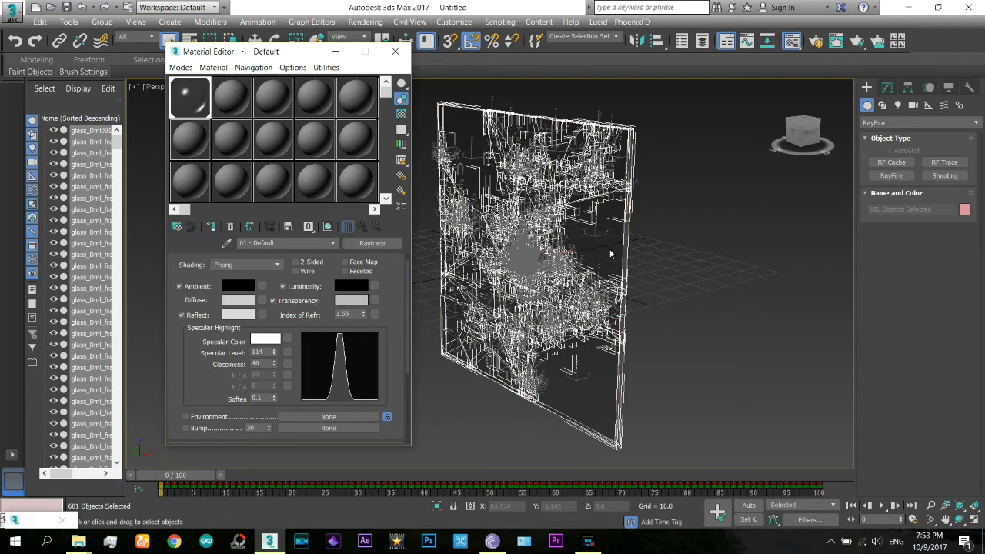
alt+middle_drag(618, 319, 646, 315)
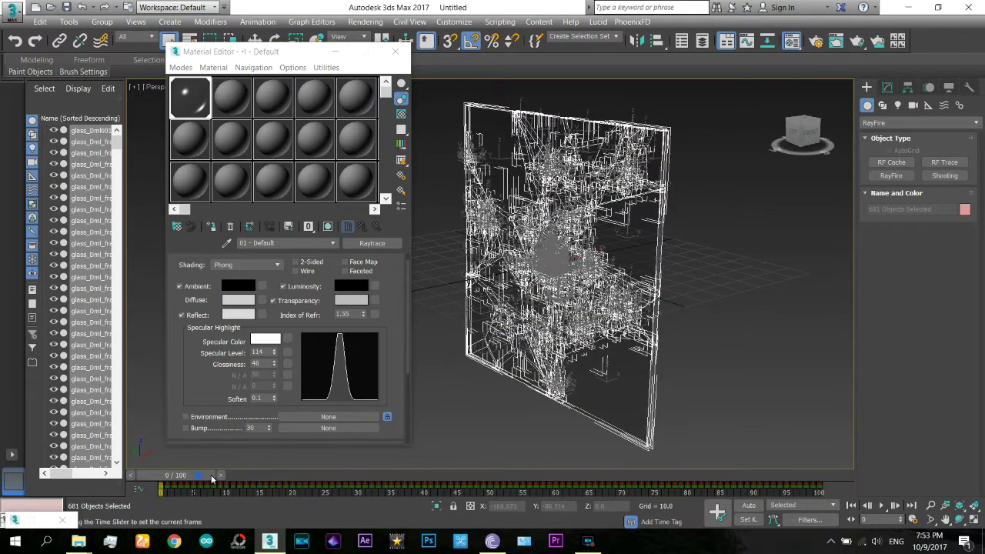
drag(213, 478, 372, 478)
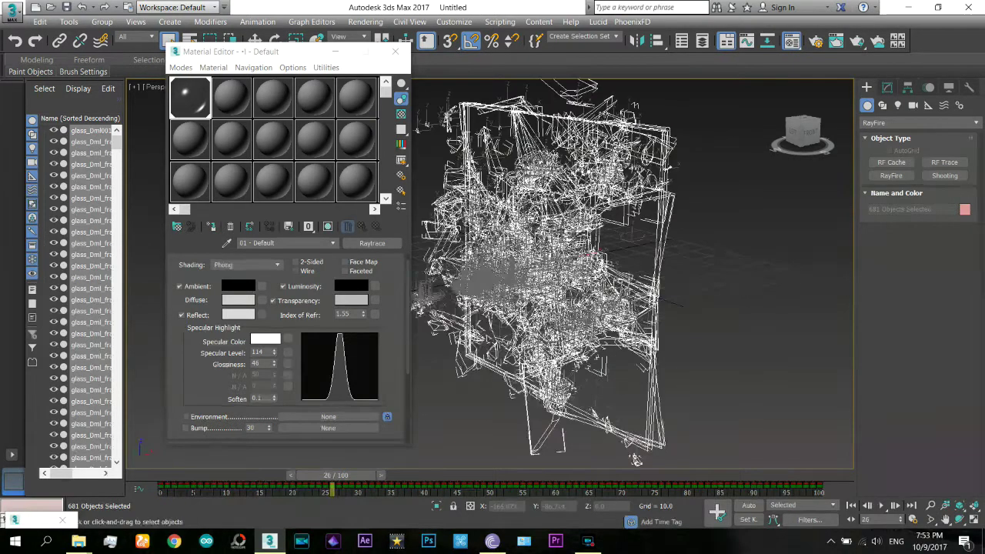
alt+middle_drag(635, 461, 493, 323)
click(467, 269)
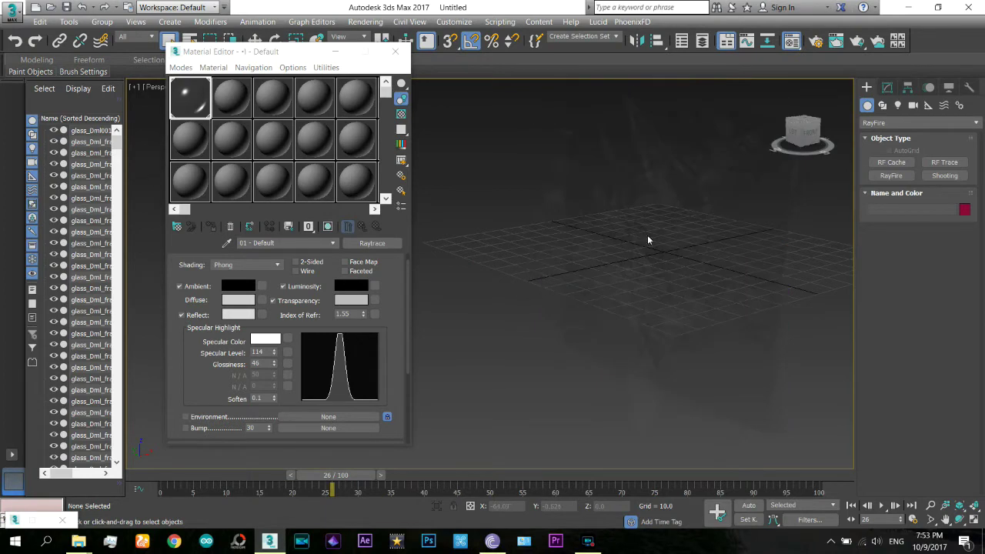
click(548, 210)
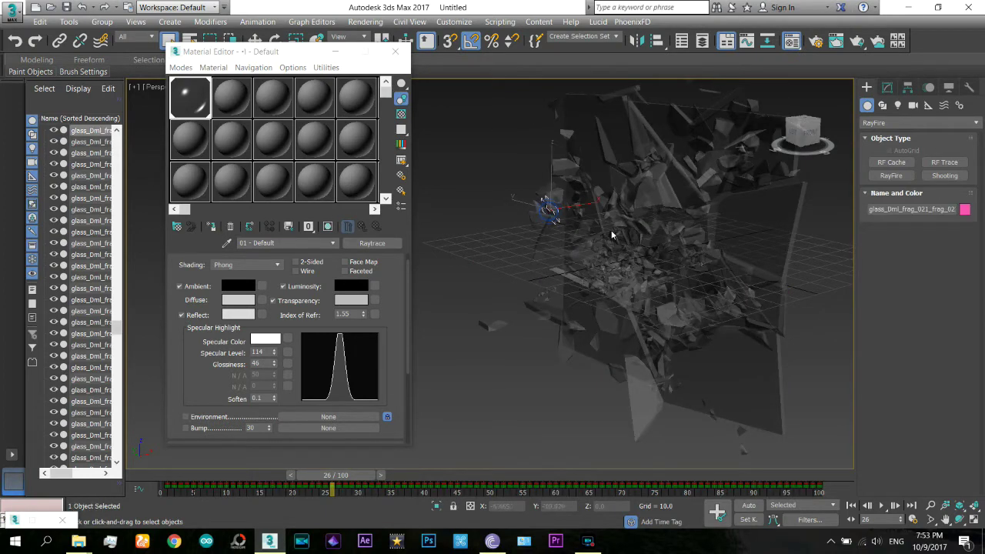
click(363, 23)
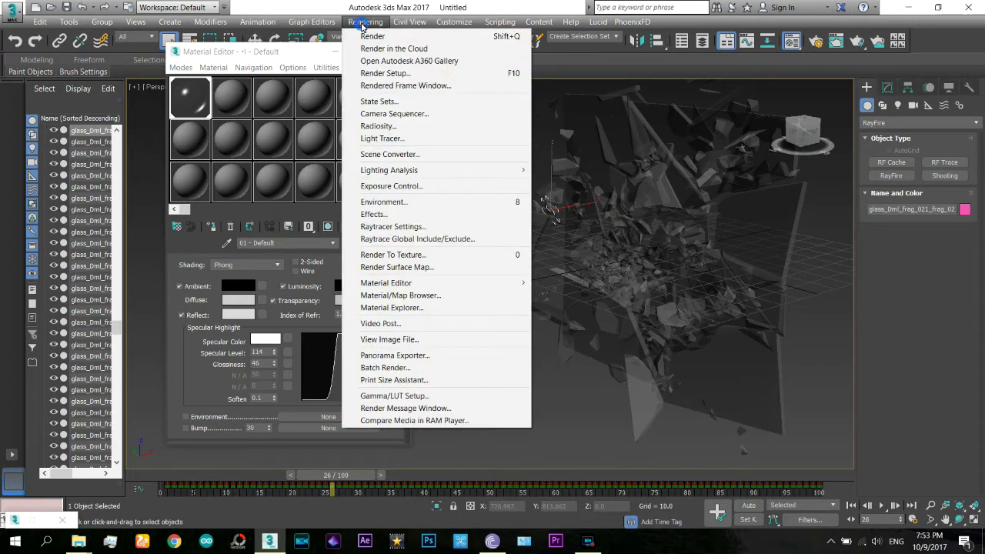
Step: Render a test frame of the shattering glass and close the preview
key(Down)
key(Down)
click(504, 37)
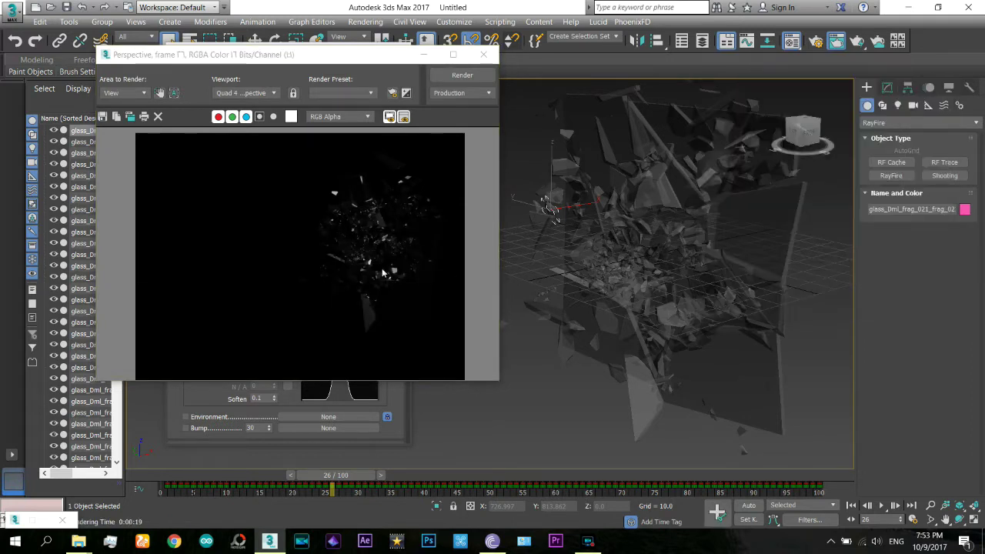
click(491, 57)
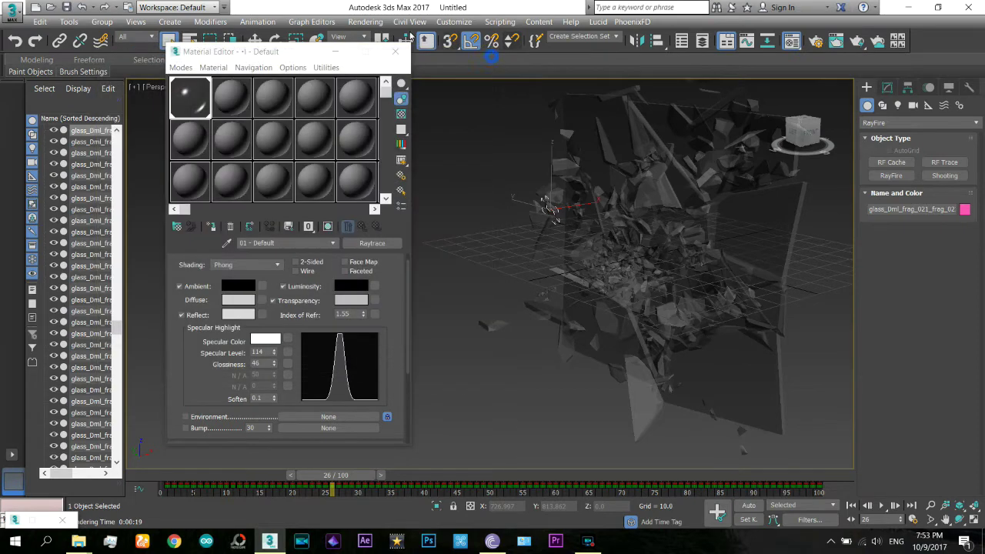
Step: Set the render output size to 1280 × 720 in Render Setup
click(365, 22)
click(369, 75)
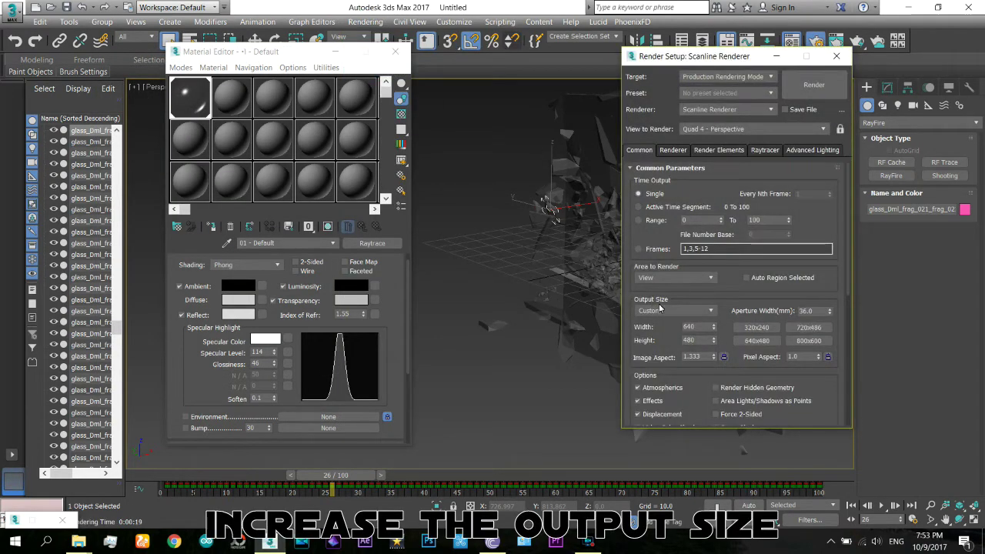
scroll(671, 262, down, 2)
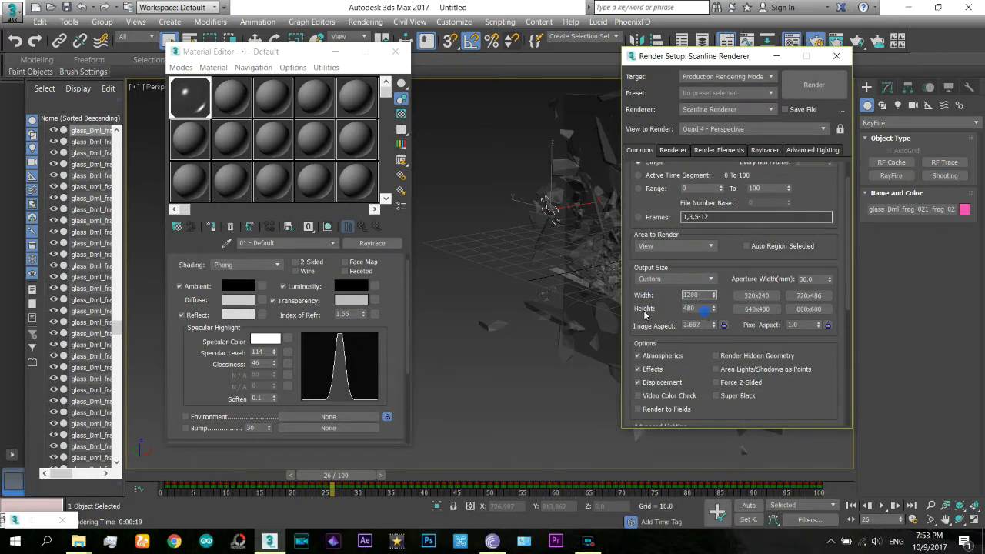
click(683, 307)
text(720)
click(651, 311)
scroll(645, 202, down, 3)
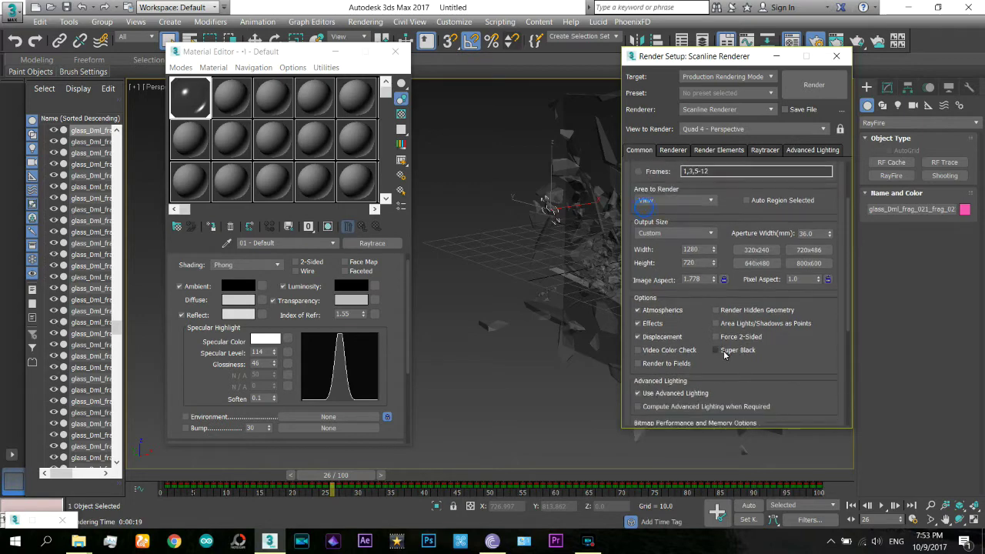
click(836, 61)
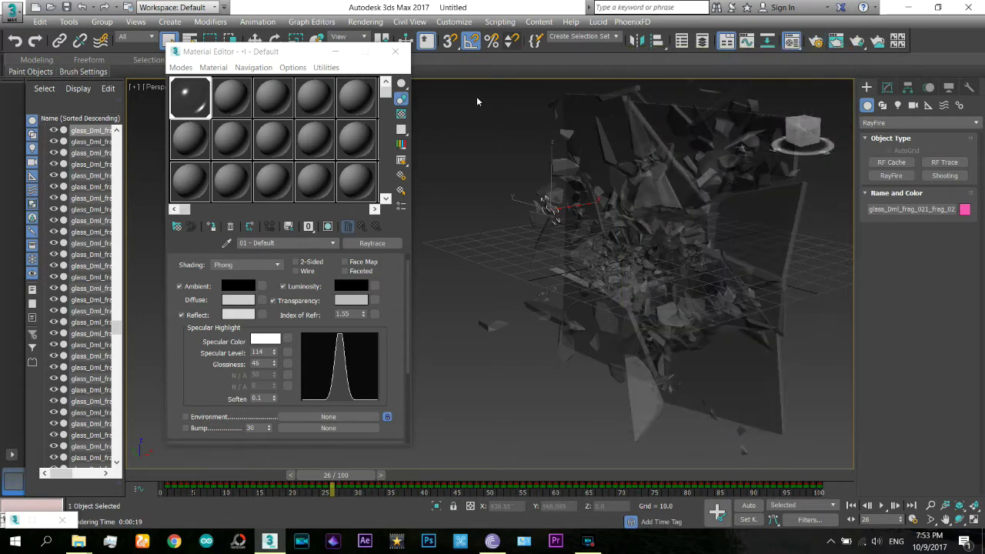
Step: At frame 0, set image motion blur on all 681 glass fragments, then close the Material Editor
click(160, 482)
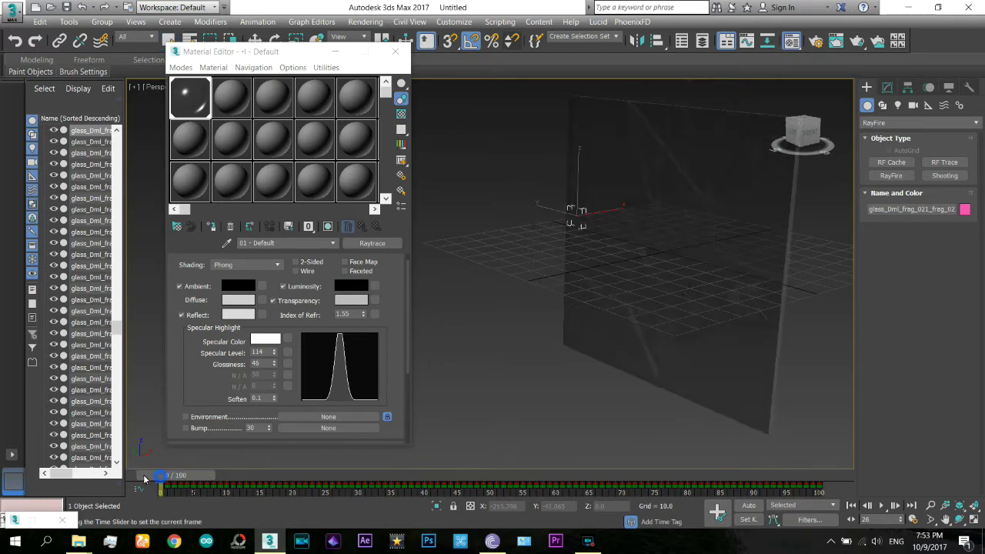
drag(544, 93, 756, 385)
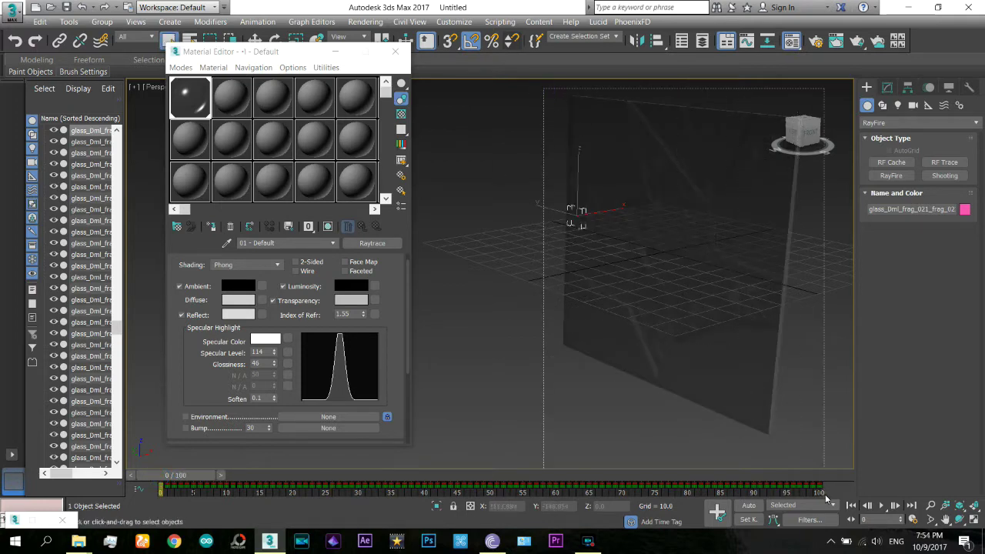
right_click(647, 194)
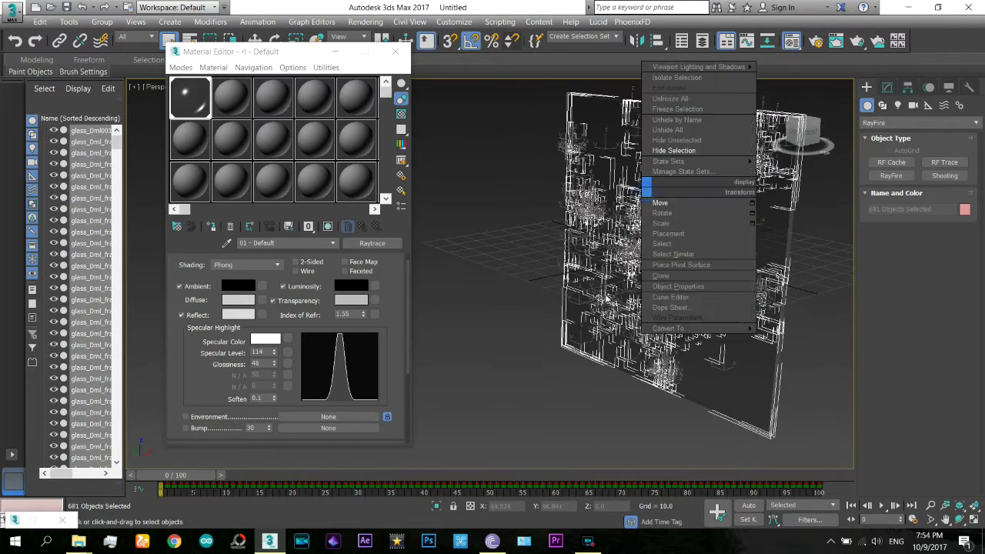
click(655, 290)
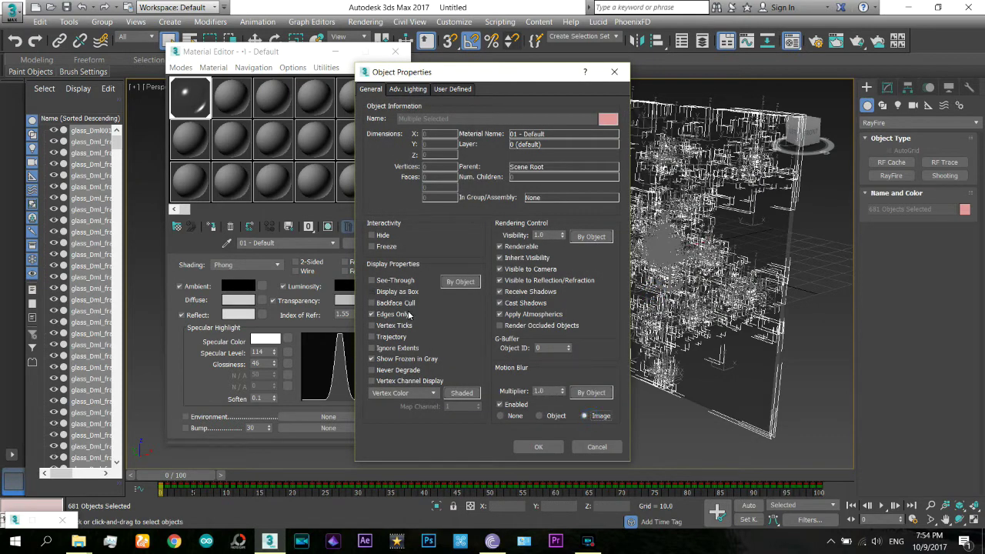
click(538, 447)
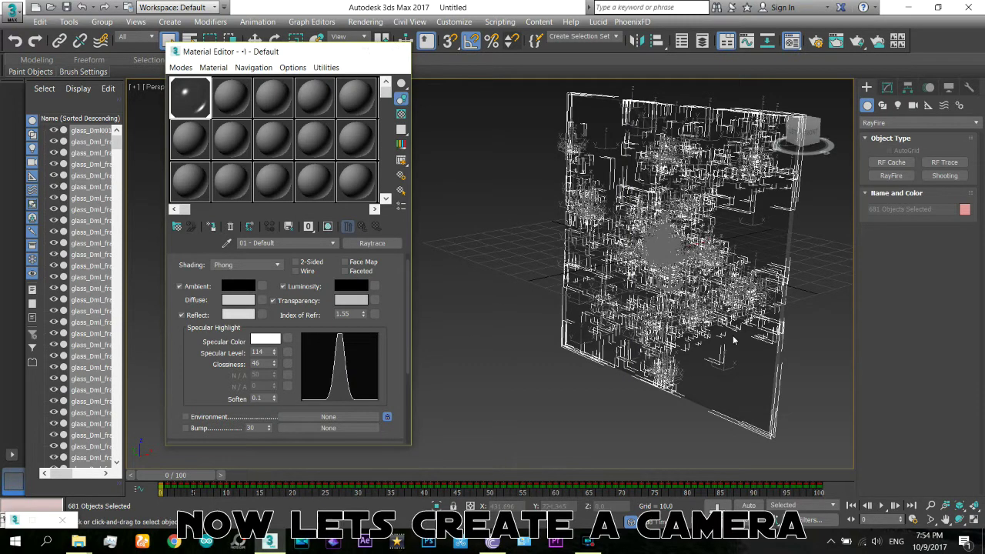
click(399, 52)
Step: Create a Target camera, Camera001, aimed at the glass wall
click(912, 105)
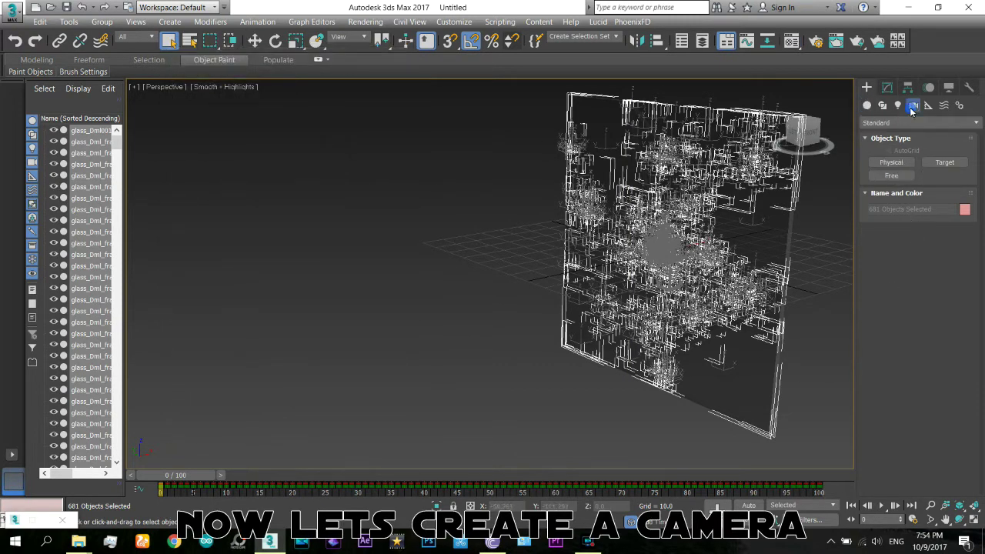
click(945, 162)
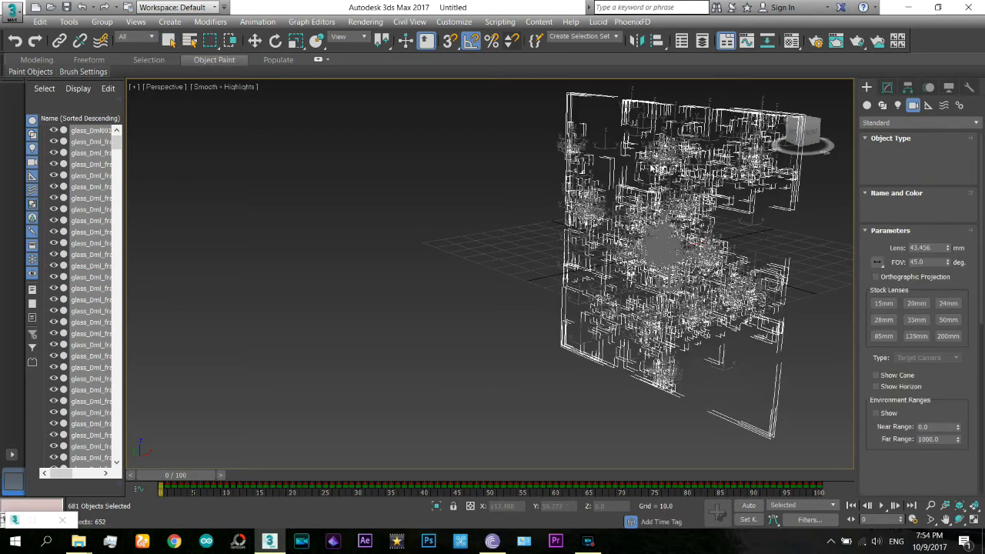
alt+middle_drag(802, 205, 631, 154)
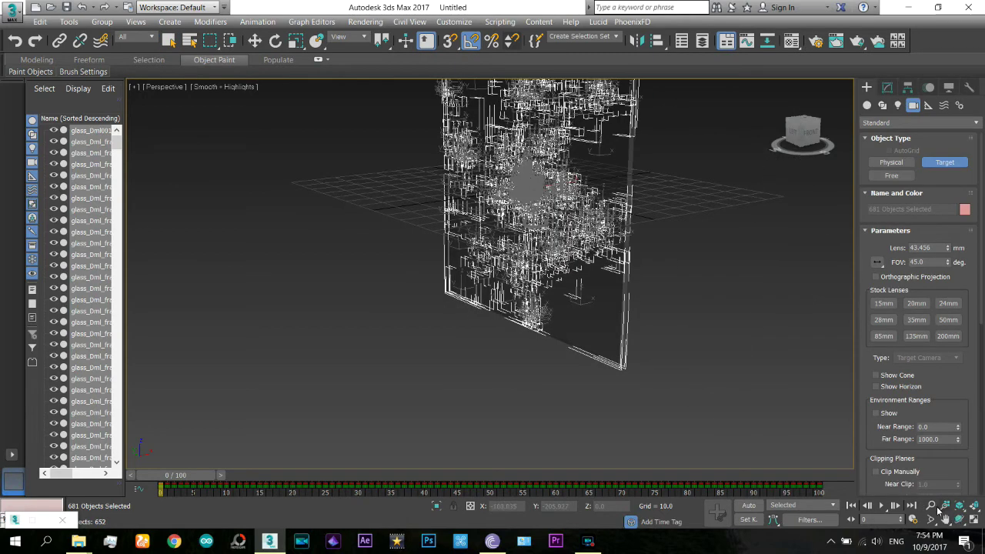
scroll(558, 300, down, 5)
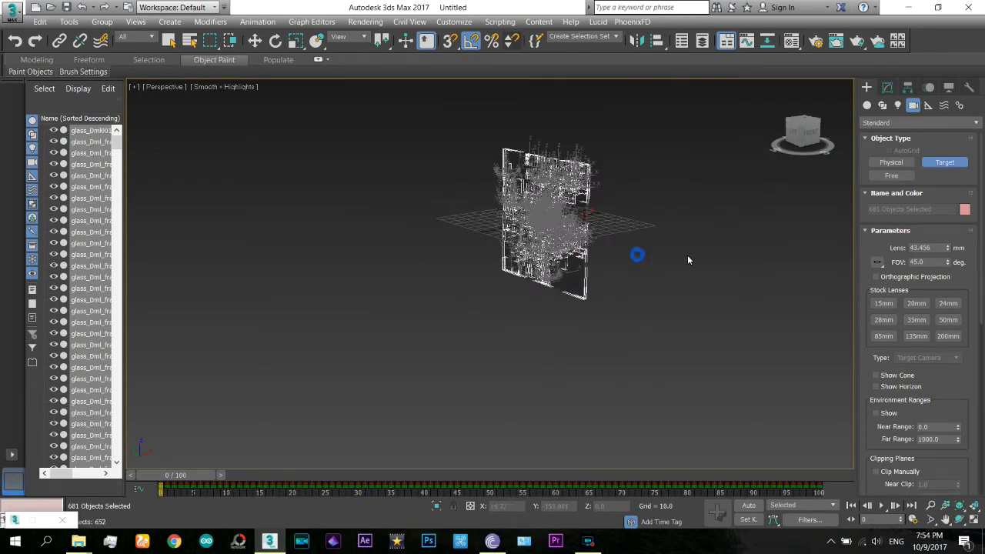
drag(523, 341, 534, 224)
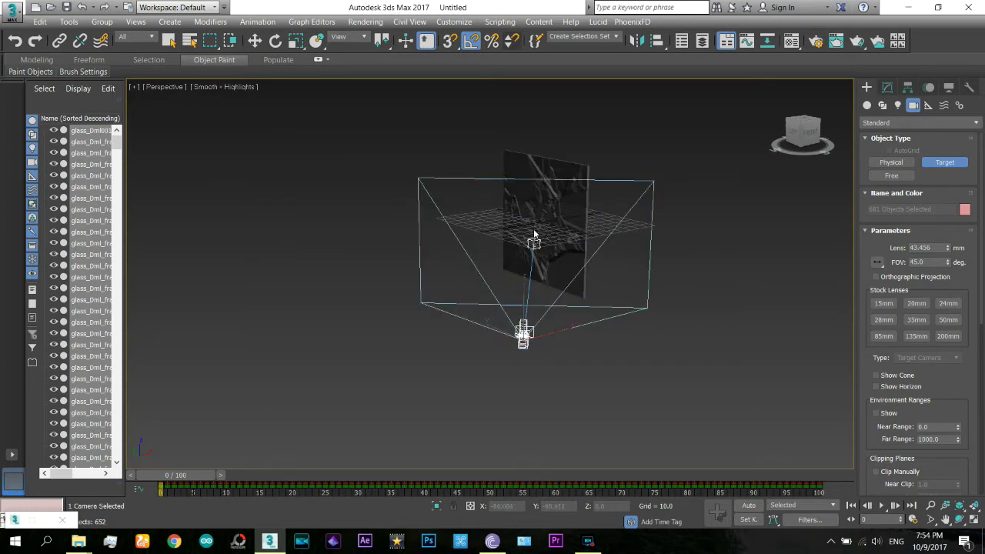
right_click(533, 269)
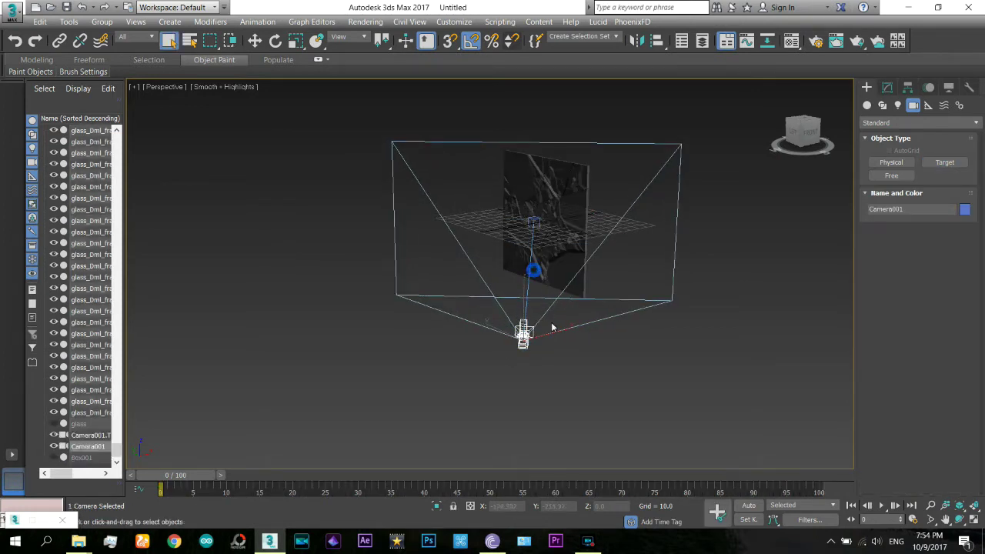
Step: View through Camera001, truck it so the glass shifts right, and scrub the shatter animation
right_click(525, 344)
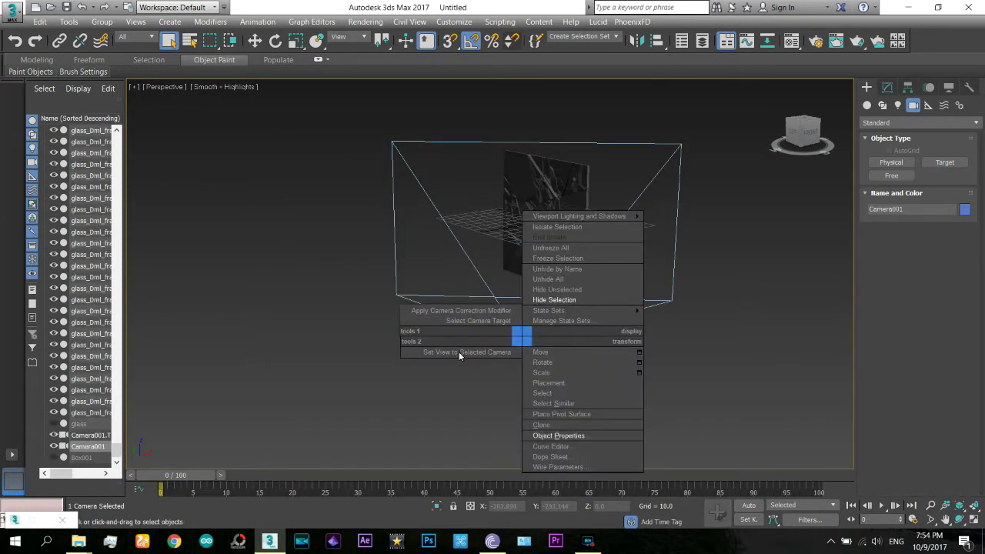
click(459, 354)
key(c)
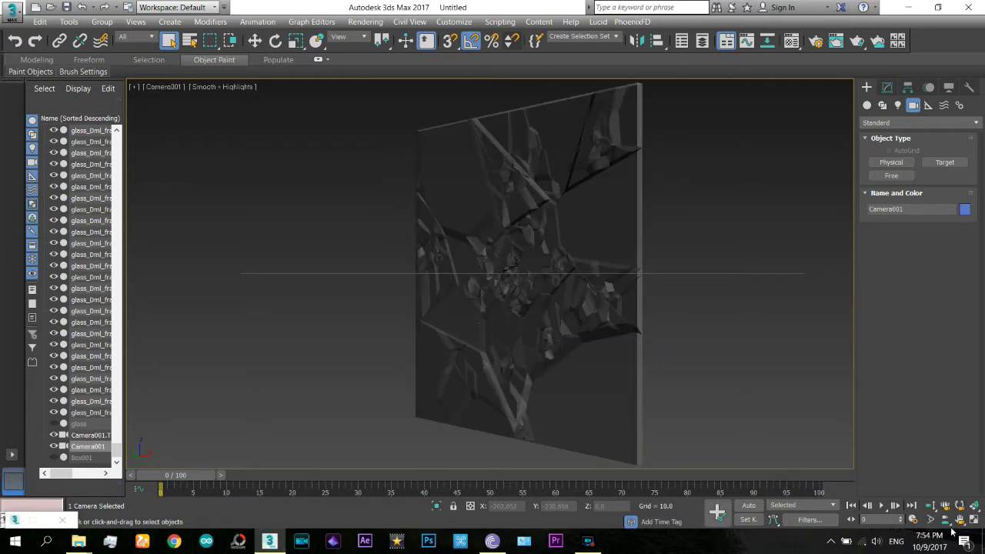
click(960, 522)
mouse_move(640, 173)
mouse_down()
mouse_move(576, 238)
mouse_move(589, 306)
mouse_move(604, 294)
mouse_up()
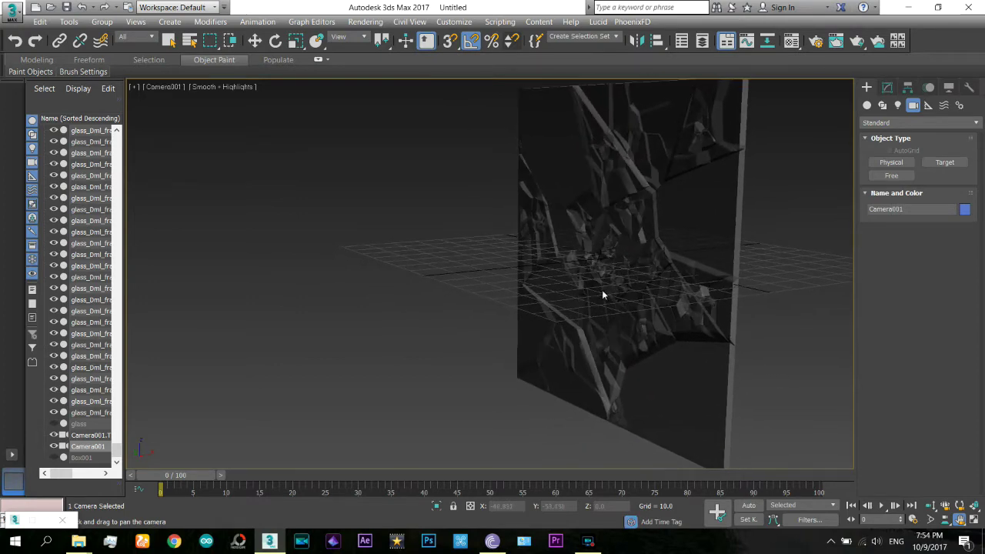
right_click(602, 205)
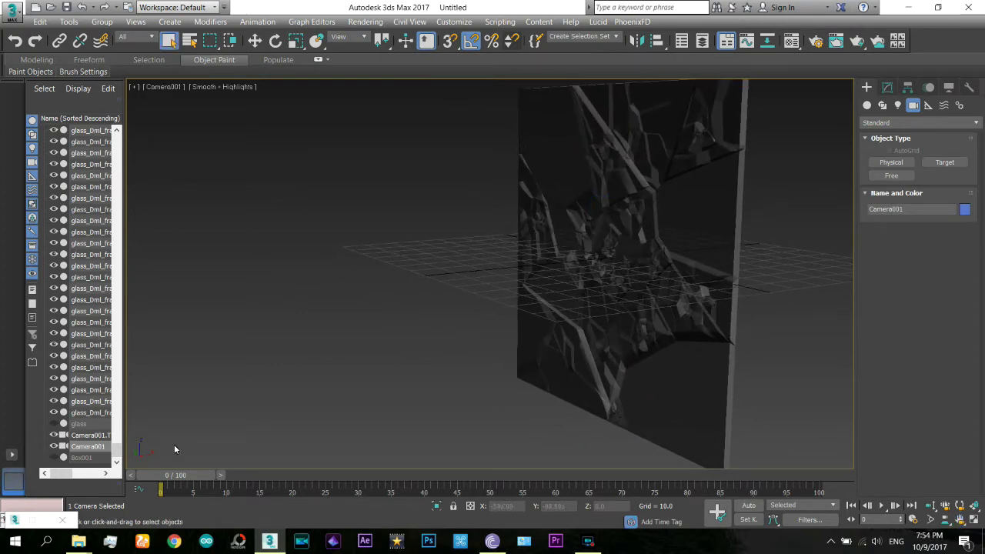
drag(165, 477, 390, 489)
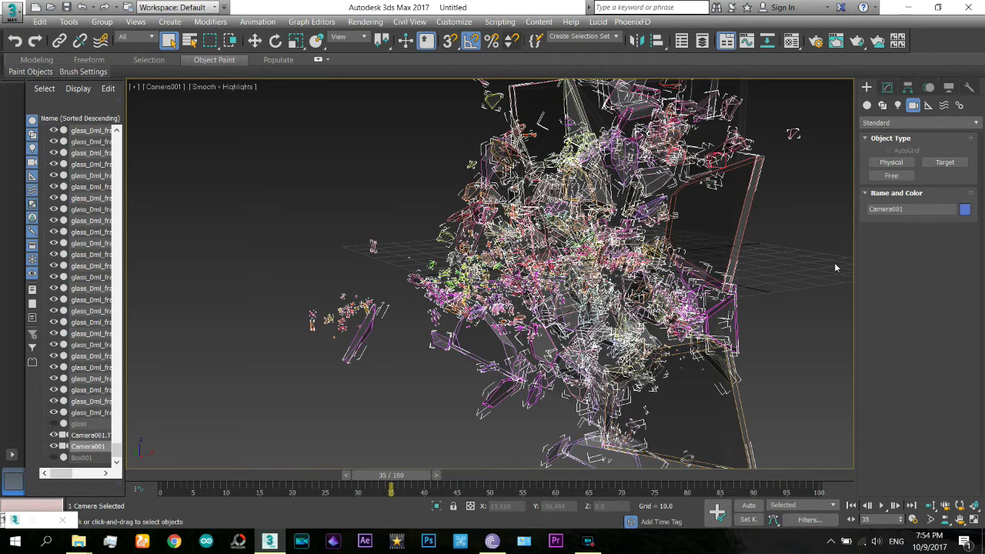
Step: Choose the Standard Target Spot light and zoom the Top view out
click(899, 106)
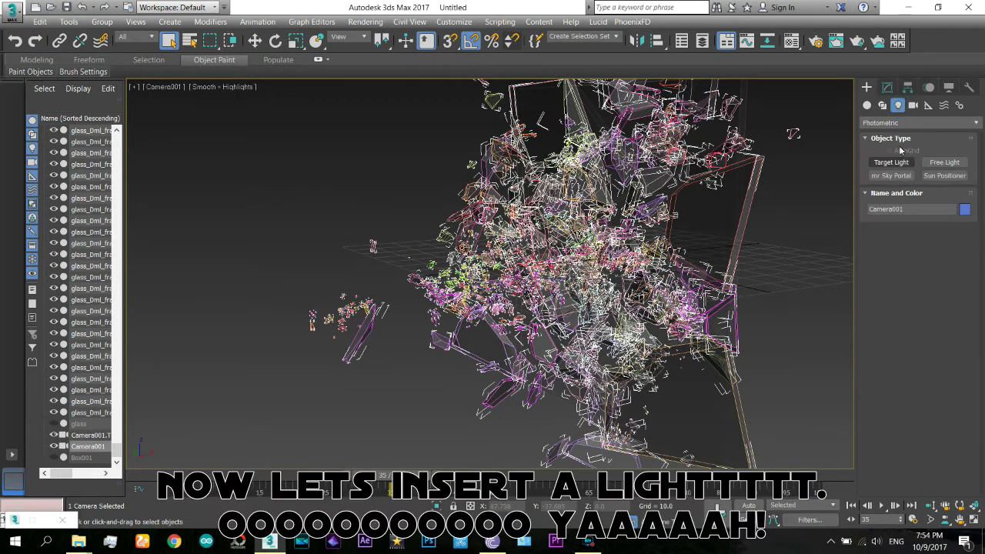
click(900, 123)
click(898, 142)
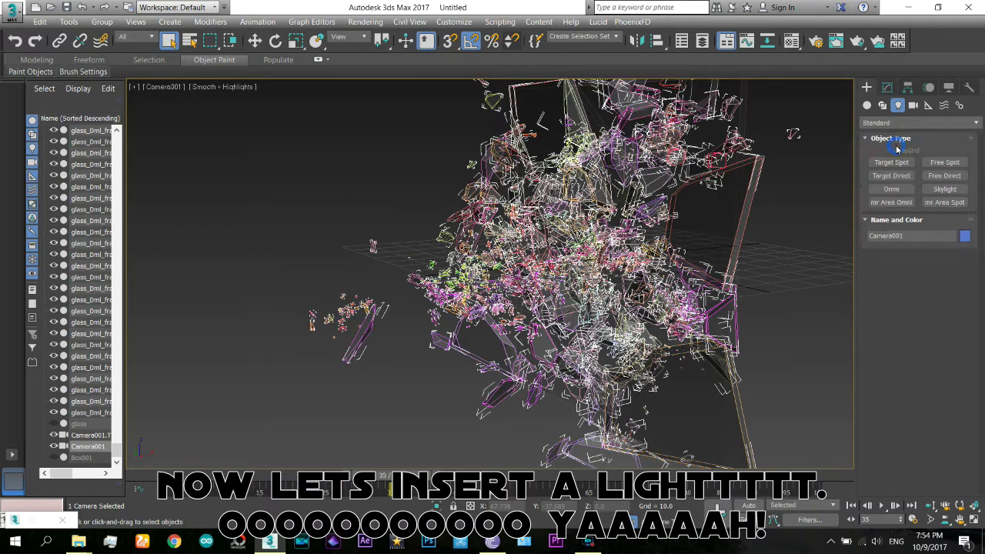
click(892, 164)
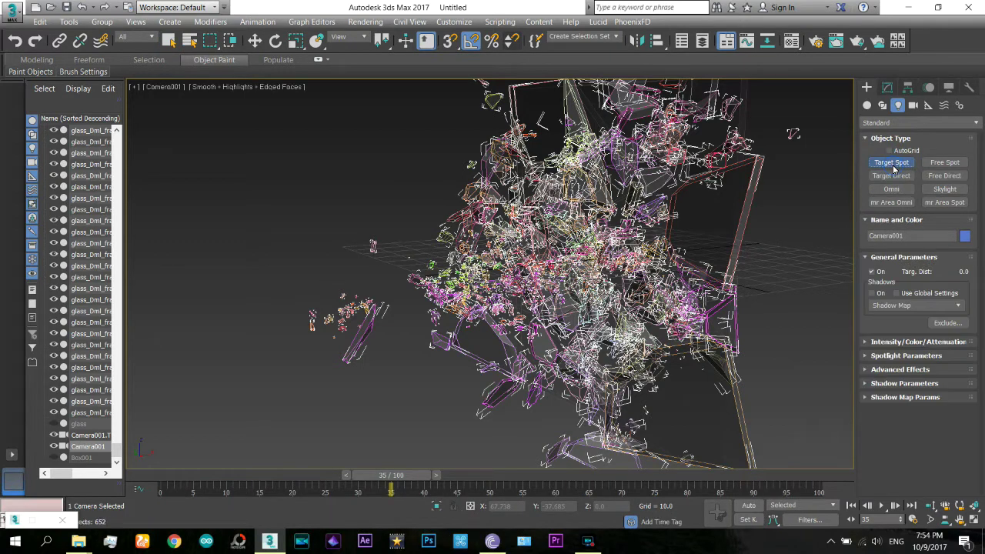
key(t)
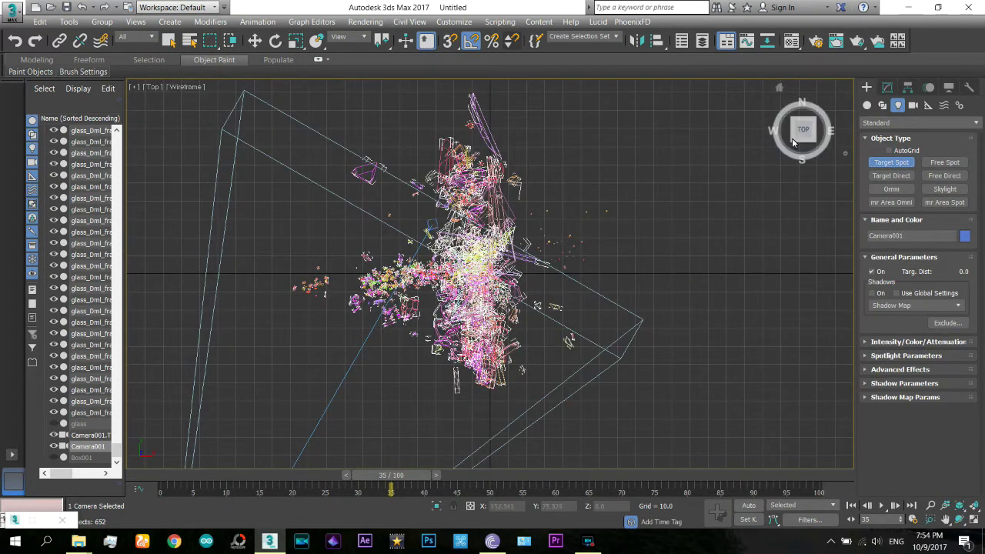
middle_drag(620, 294, 451, 295)
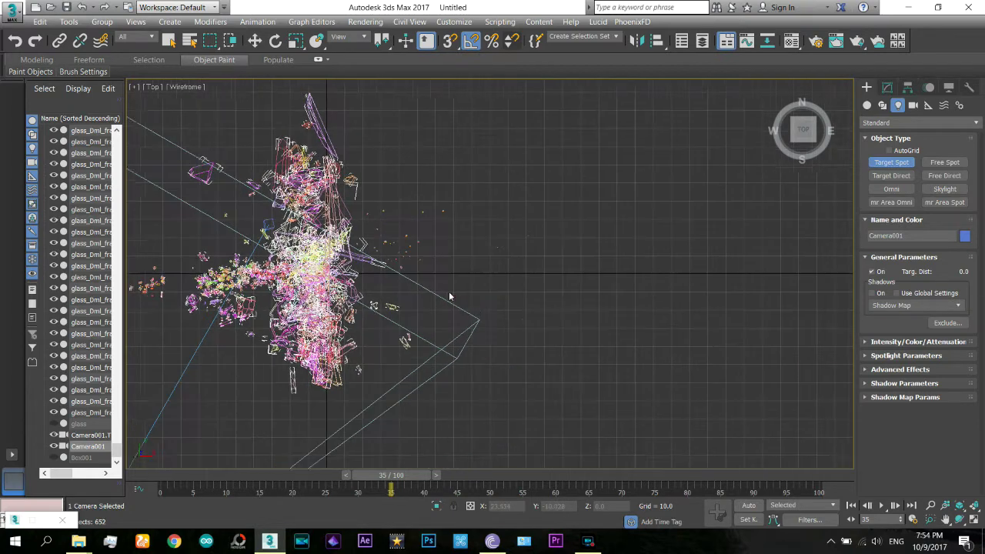
click(933, 505)
drag(658, 341, 317, 473)
Step: At frame 0, create Spot001 off to the side with its target on the glass wall
key(Home)
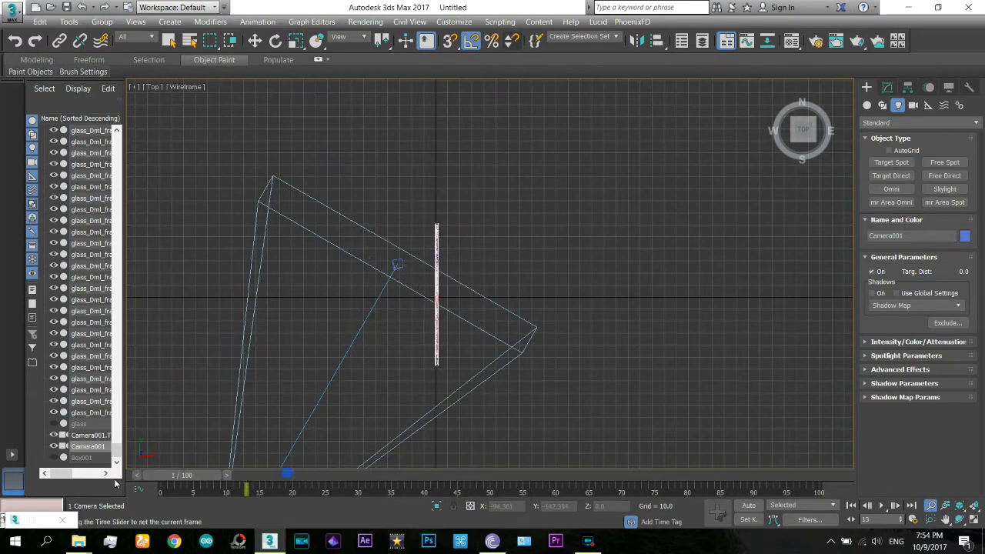
middle_drag(615, 314, 407, 321)
right_click(502, 310)
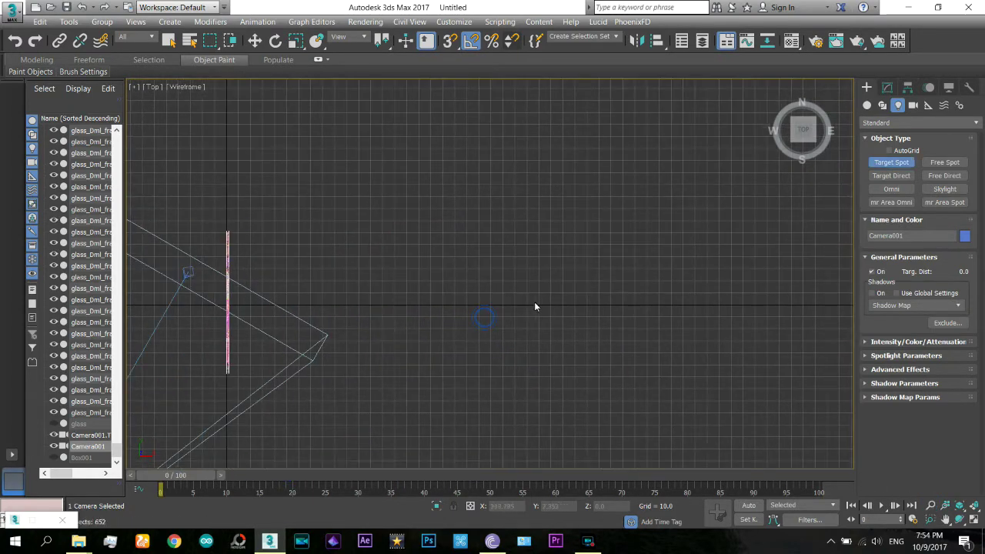
drag(571, 305, 227, 311)
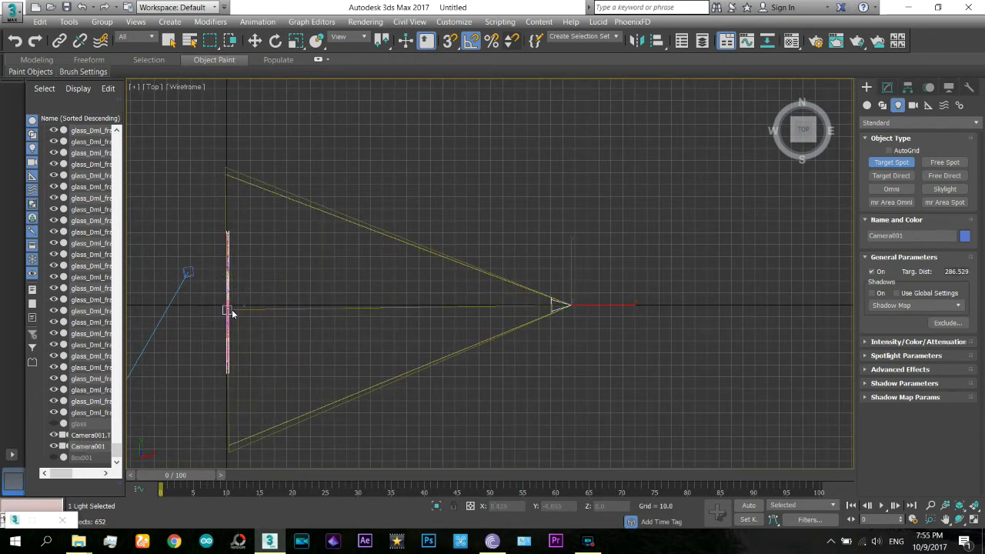
right_click(531, 311)
Step: Add a Volume Light atmospheric effect to Spot001
click(890, 89)
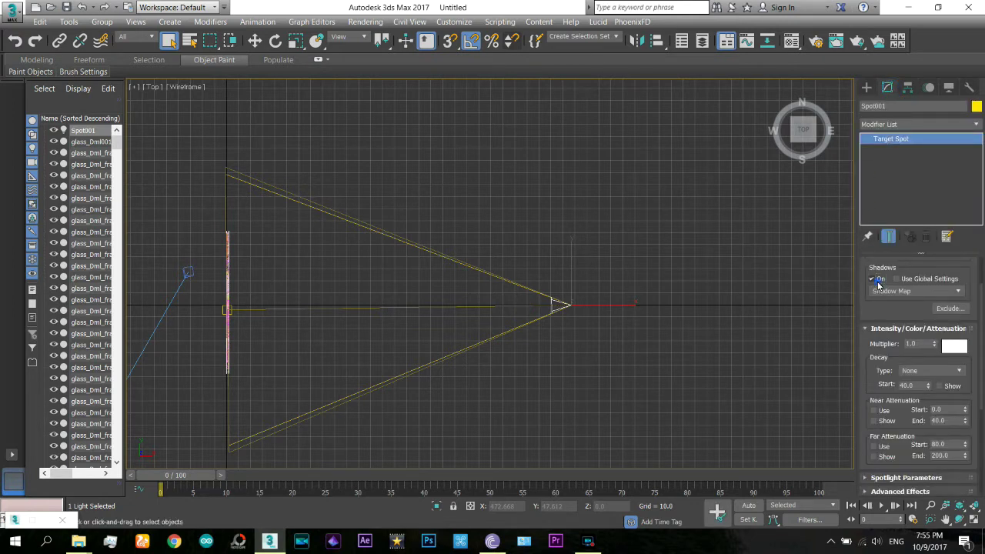
scroll(896, 361, down, 3)
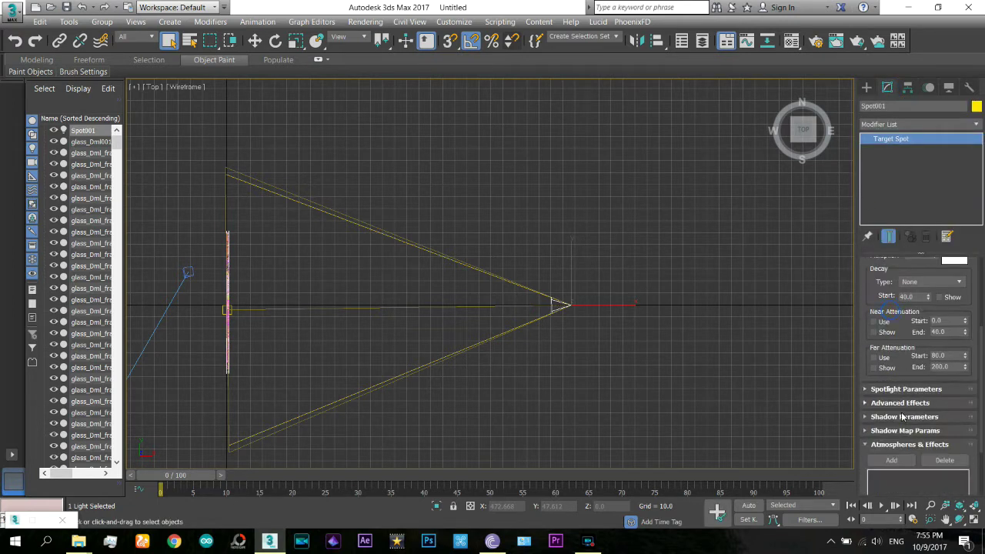
click(891, 460)
double_click(405, 212)
Step: Pan the Top view to show the light and camera, then bring up the viewport's view list
scroll(865, 371, down, 1)
scroll(865, 371, down, 3)
mouse_move(208, 262)
middle_down()
mouse_move(425, 141)
mouse_move(467, 105)
middle_up()
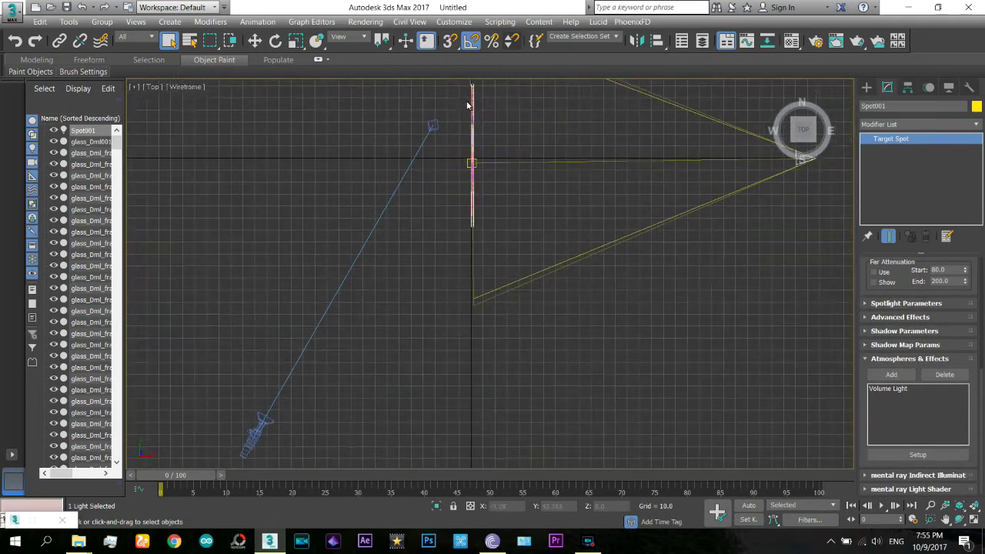
click(154, 88)
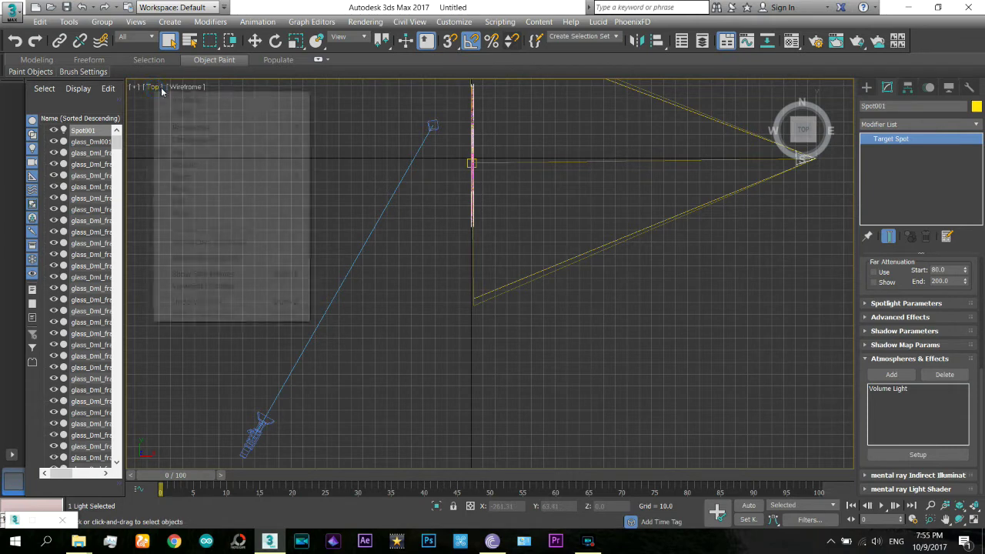
Step: Switch the viewport to Camera001 and open the Volume Light settings in Environment and Effects
mouse_move(192, 100)
click(327, 99)
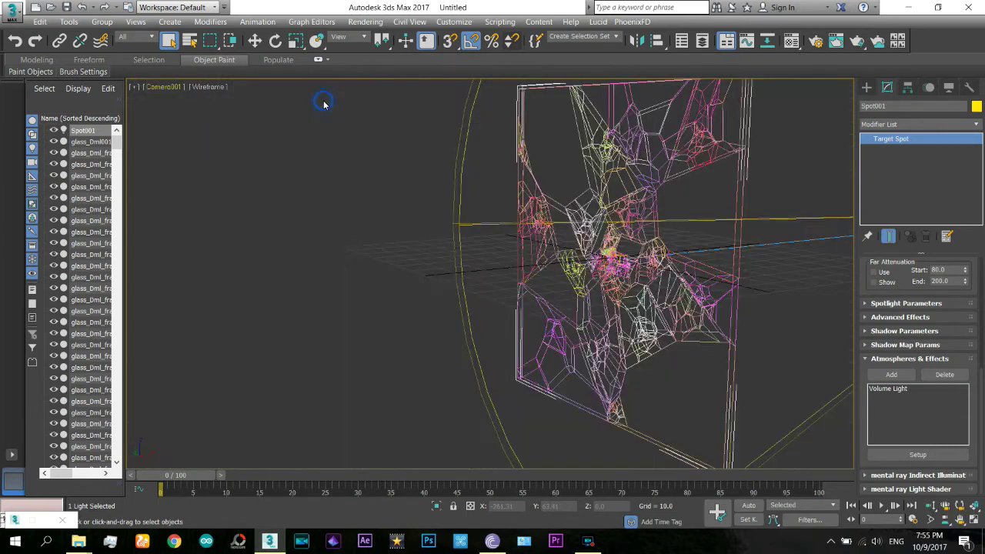
click(888, 389)
click(898, 454)
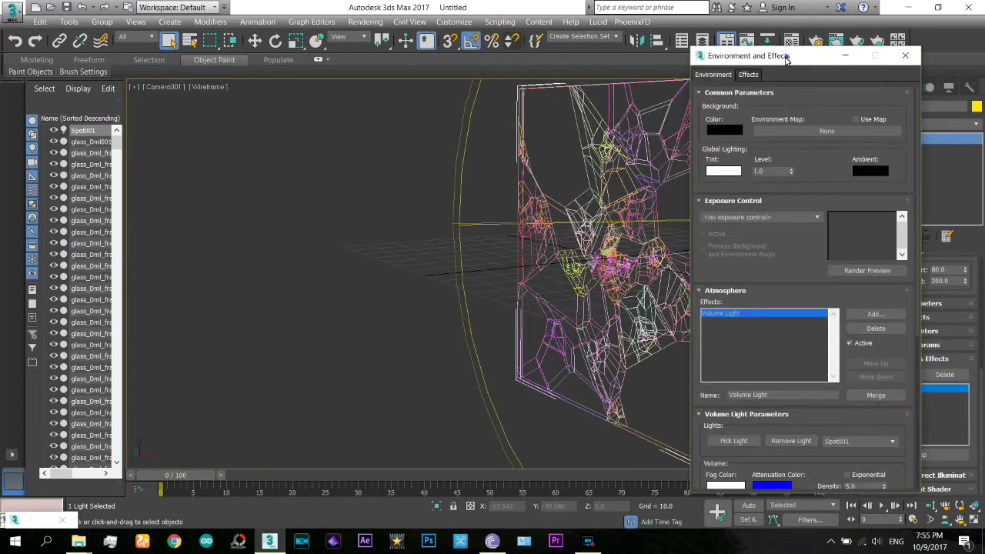
drag(786, 60, 622, 15)
scroll(638, 200, down, 2)
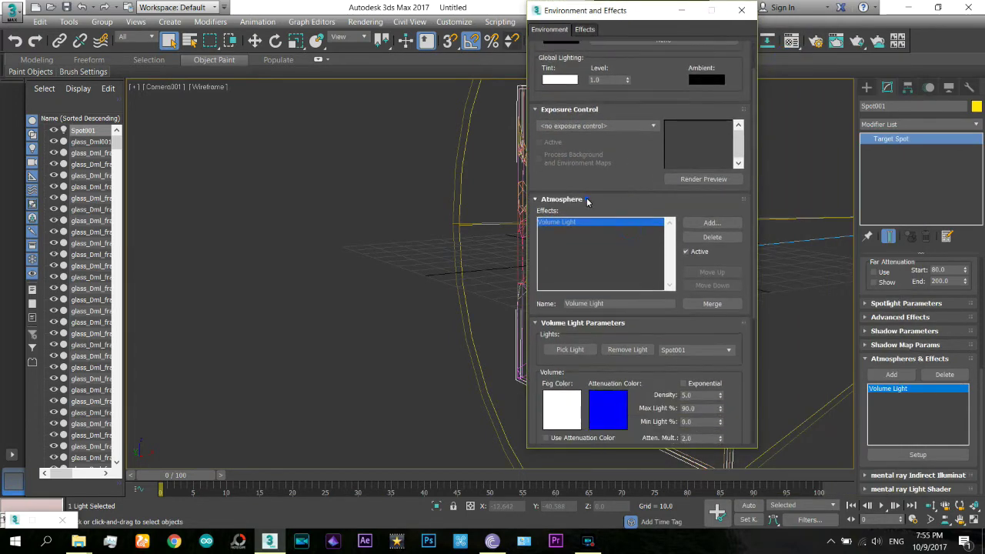
click(589, 196)
scroll(607, 191, down, 1)
click(711, 156)
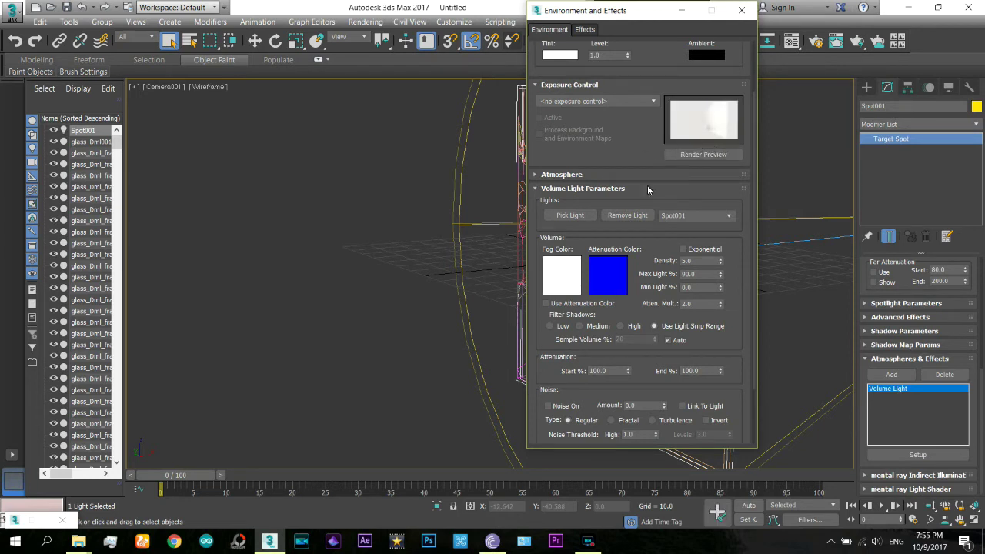
Step: Set exponential fog density to 1.0 and render the environment preview at frame 38
scroll(644, 304, down, 1)
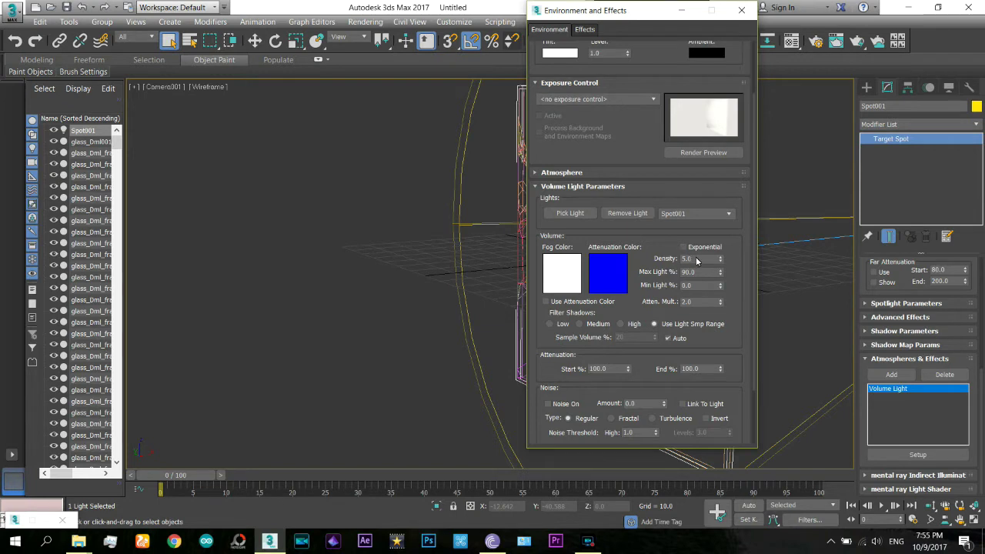
text(1)
click(656, 259)
click(678, 154)
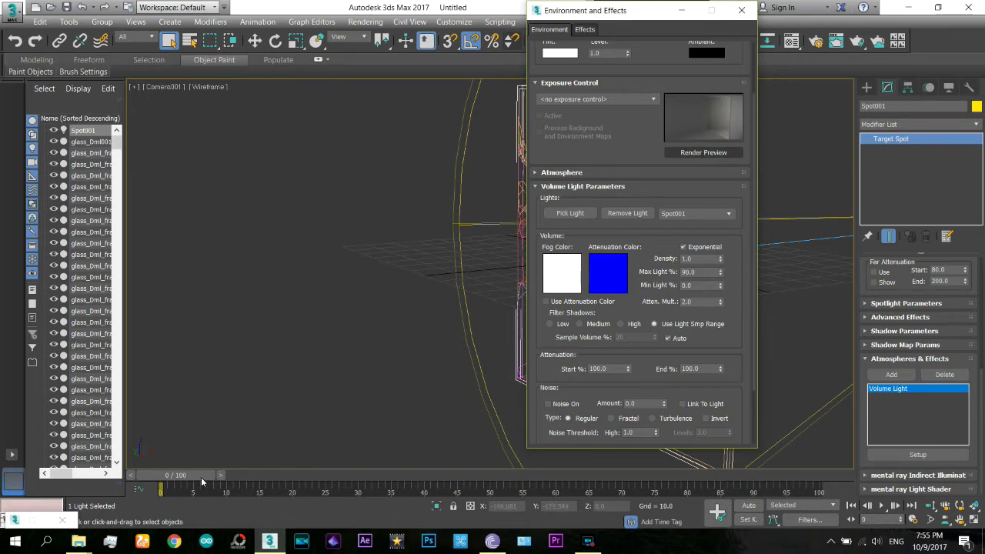
drag(201, 477, 435, 476)
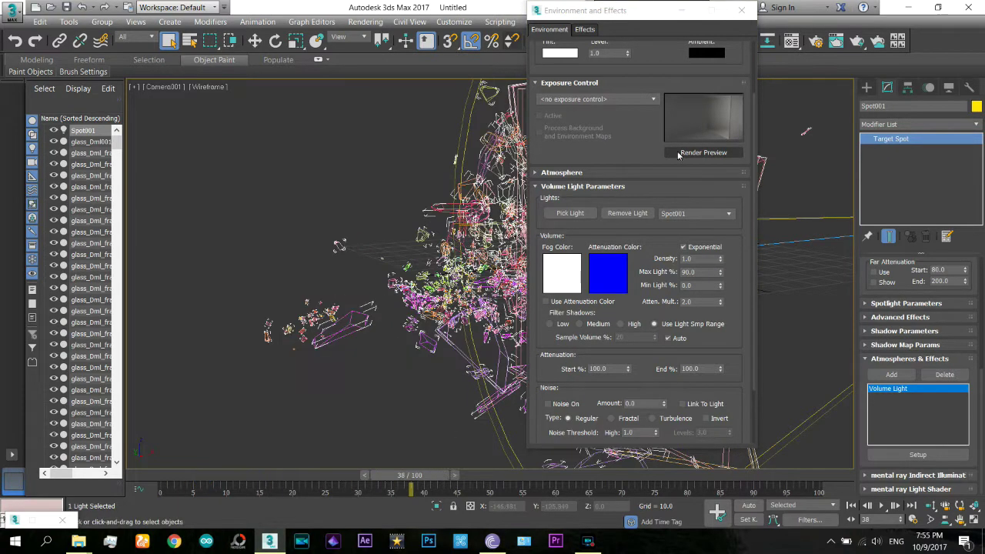
click(715, 153)
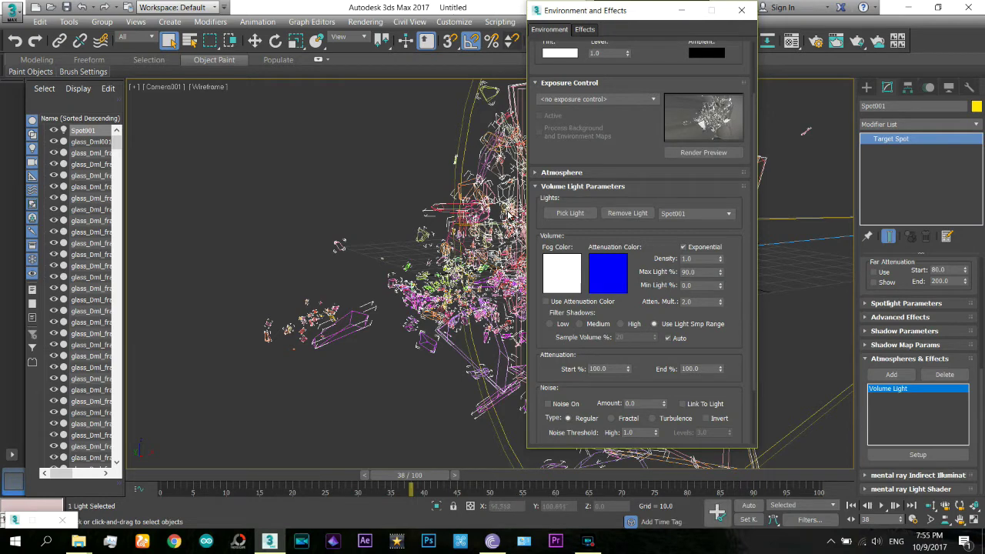
Step: Quick-render a test frame, then change the spotlight colour to pale peach
key(shift+q)
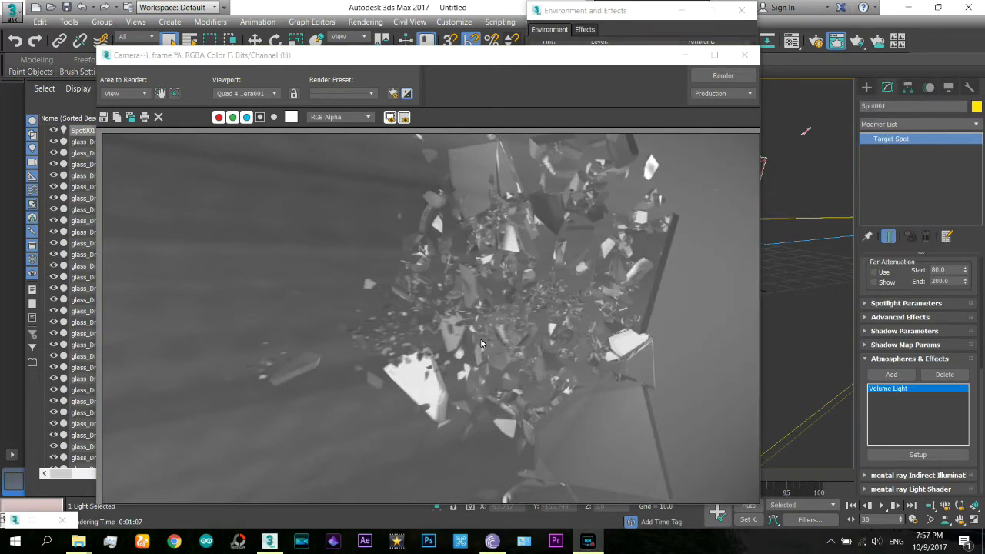
click(744, 54)
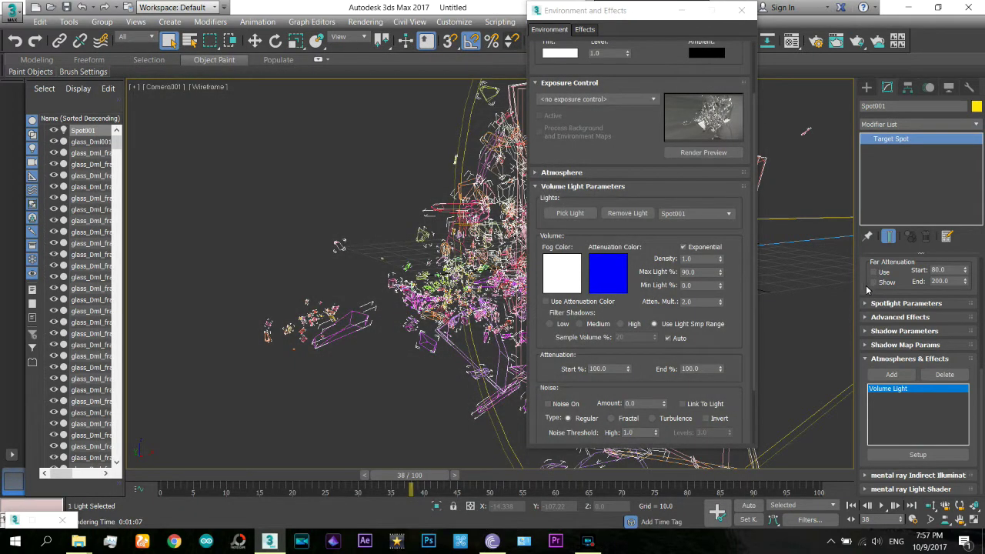
scroll(867, 289, up, 5)
click(954, 371)
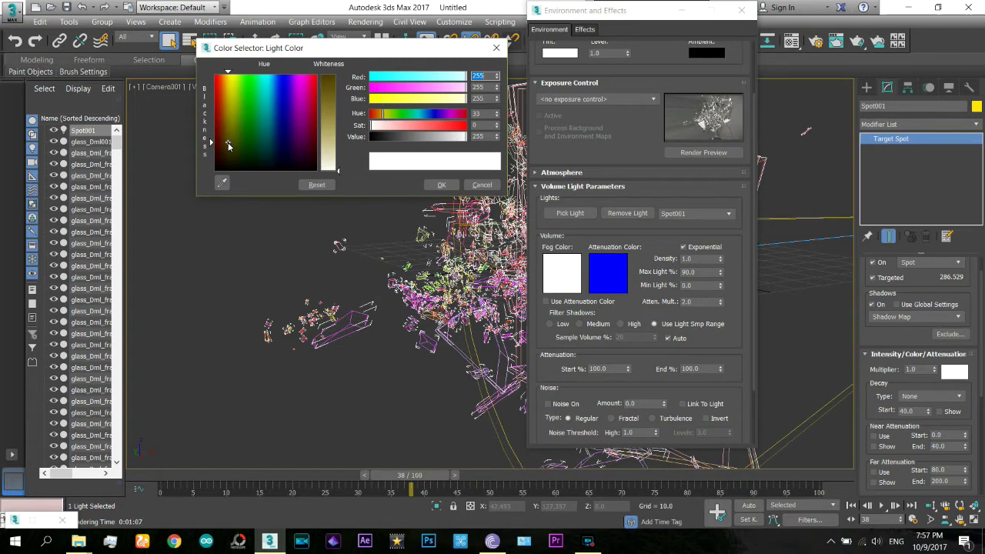
drag(233, 140, 228, 73)
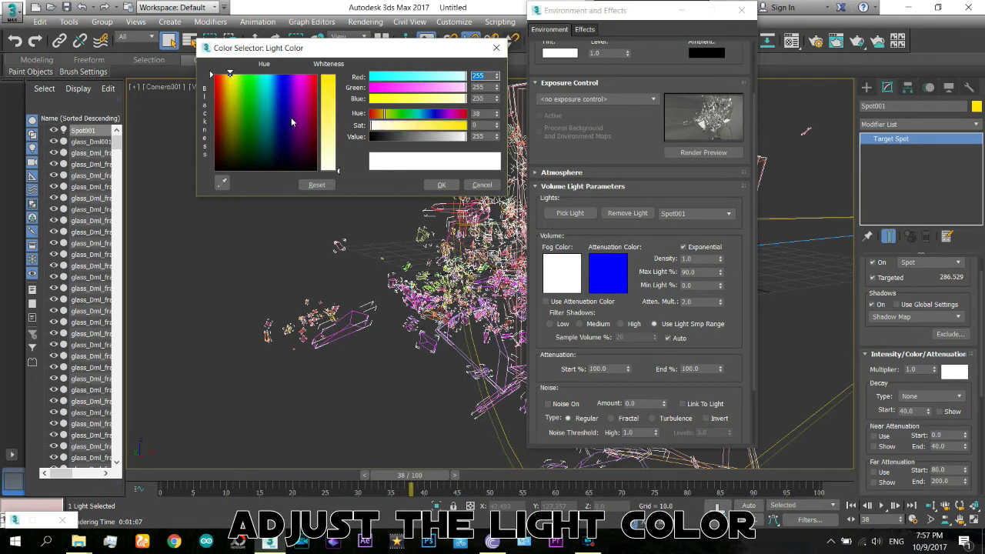
click(331, 148)
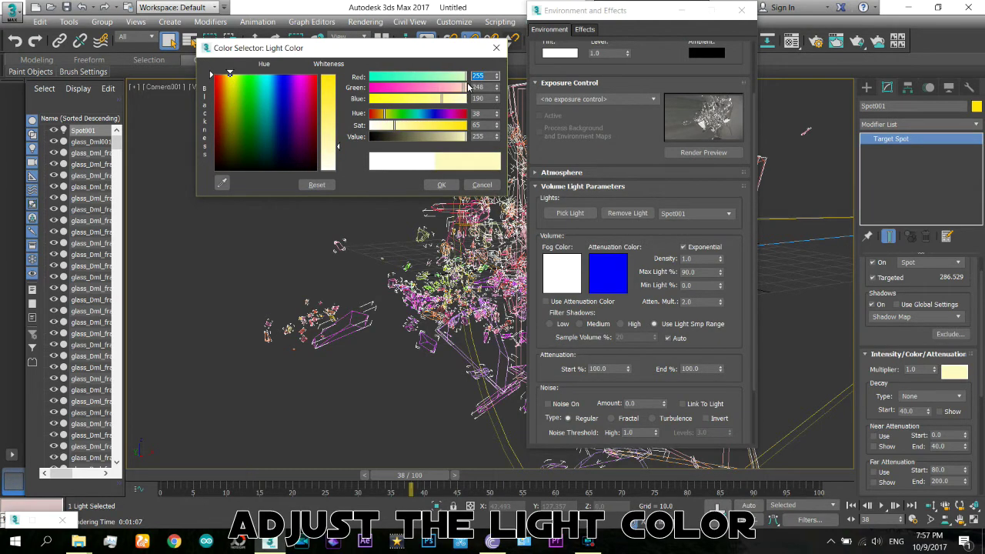
drag(467, 87, 451, 87)
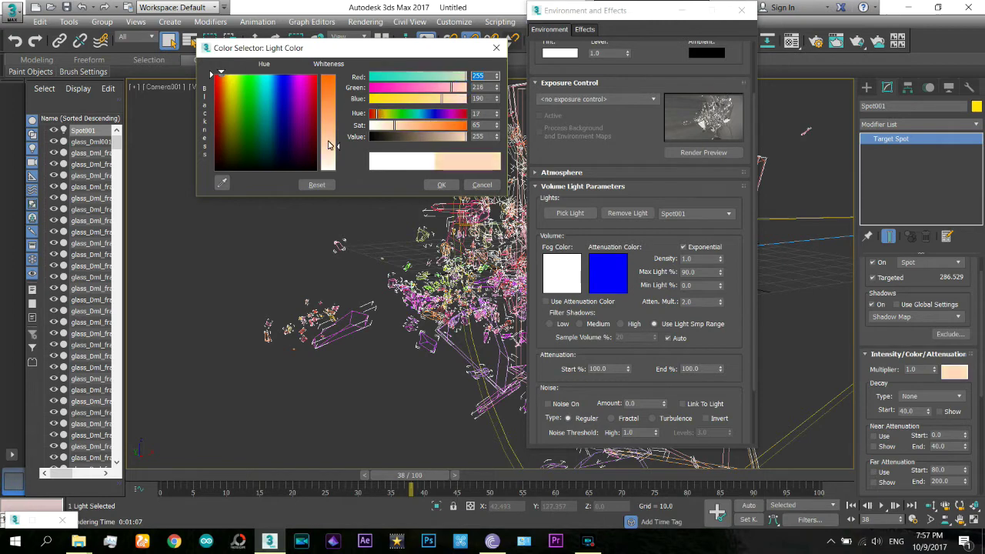
click(441, 184)
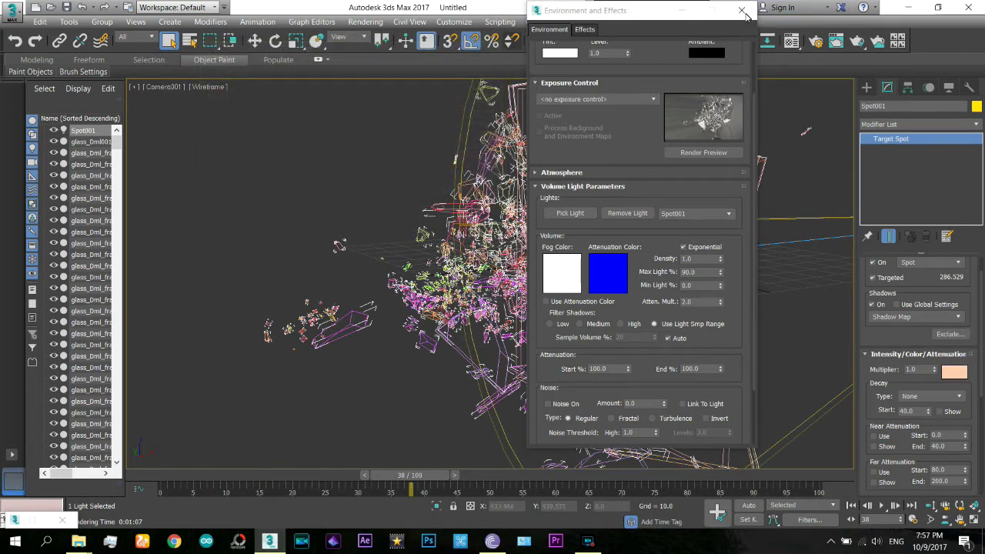
Step: Close Environment and Effects, reframe the camera, and quick-render frame 50
click(742, 11)
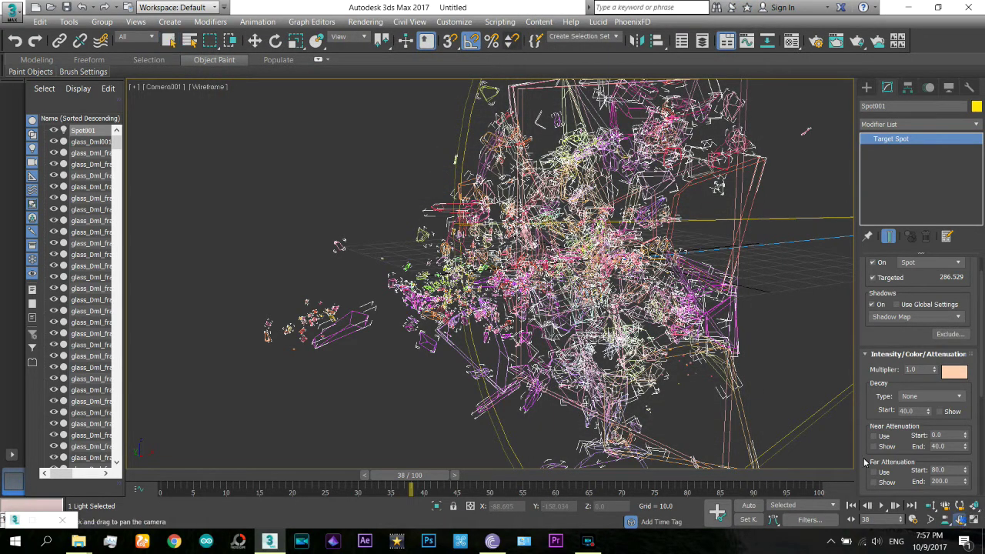
drag(587, 252, 530, 251)
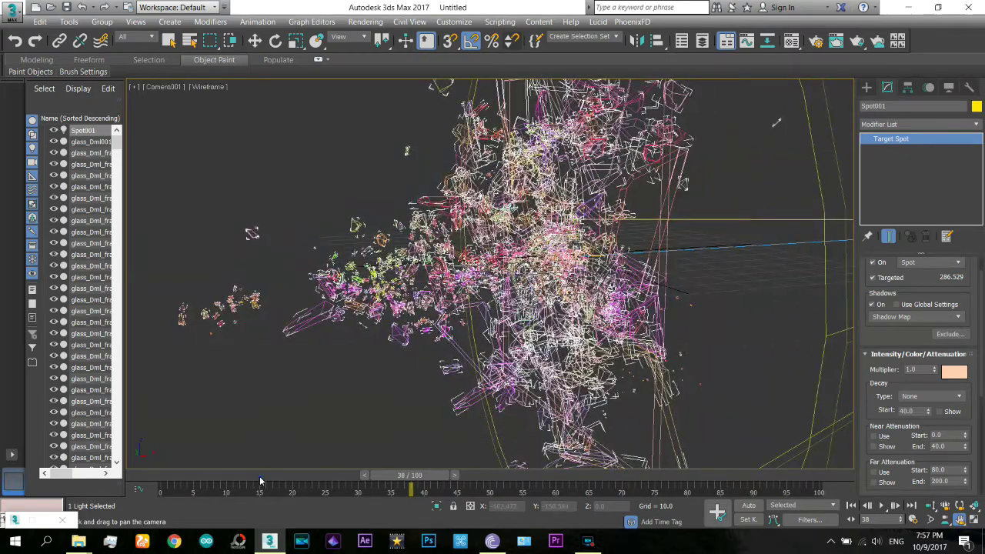
mouse_move(260, 481)
mouse_down()
mouse_move(228, 479)
mouse_move(489, 479)
mouse_up()
drag(731, 212, 235, 218)
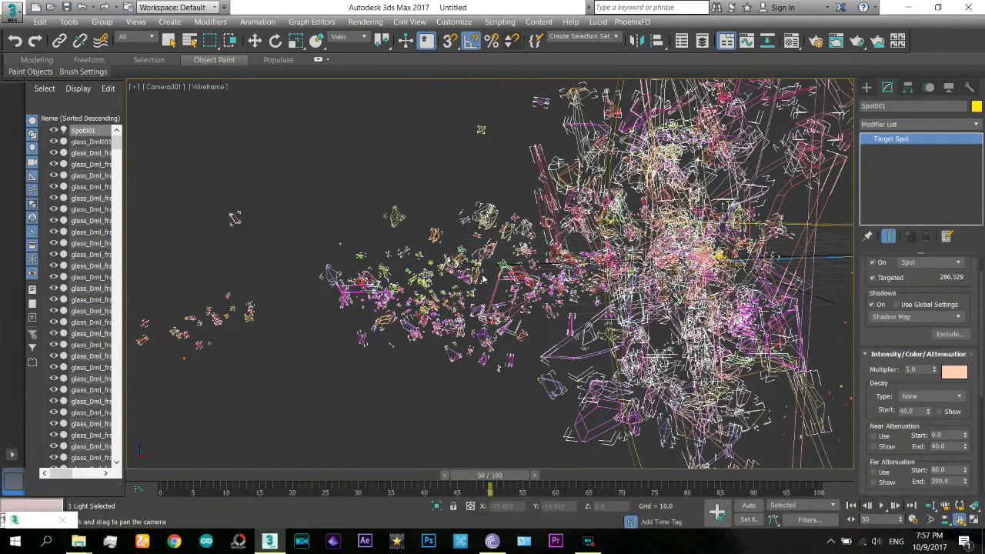
key(Escape)
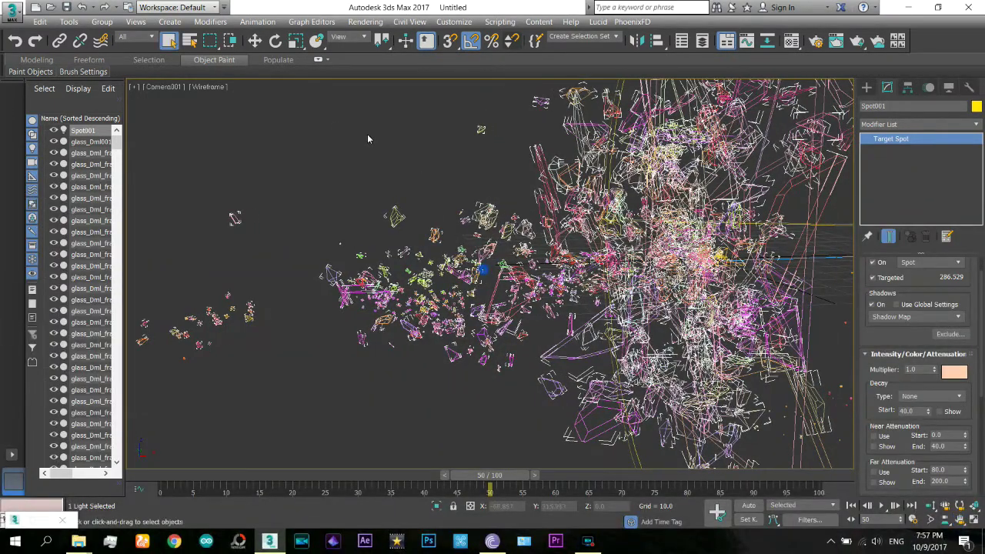
click(376, 168)
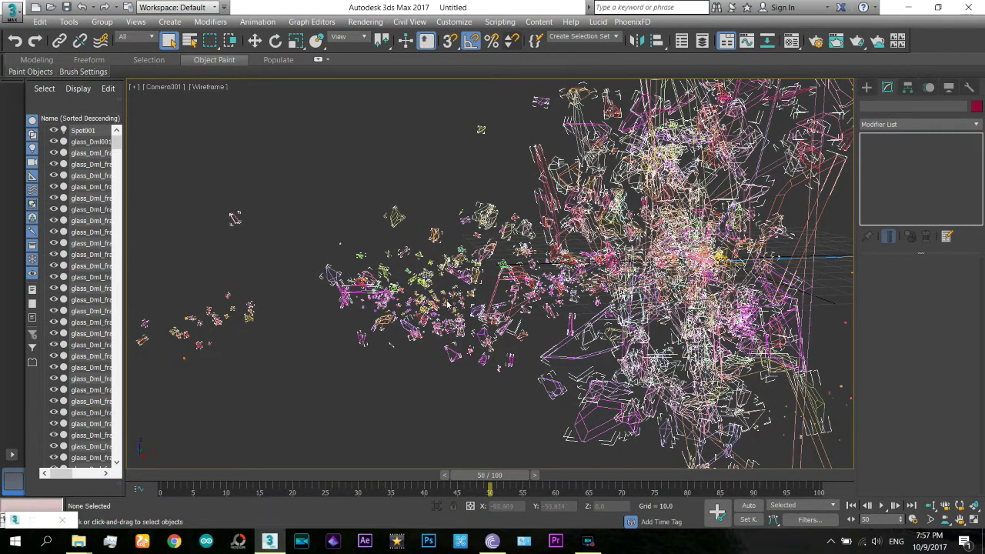
key(shift+q)
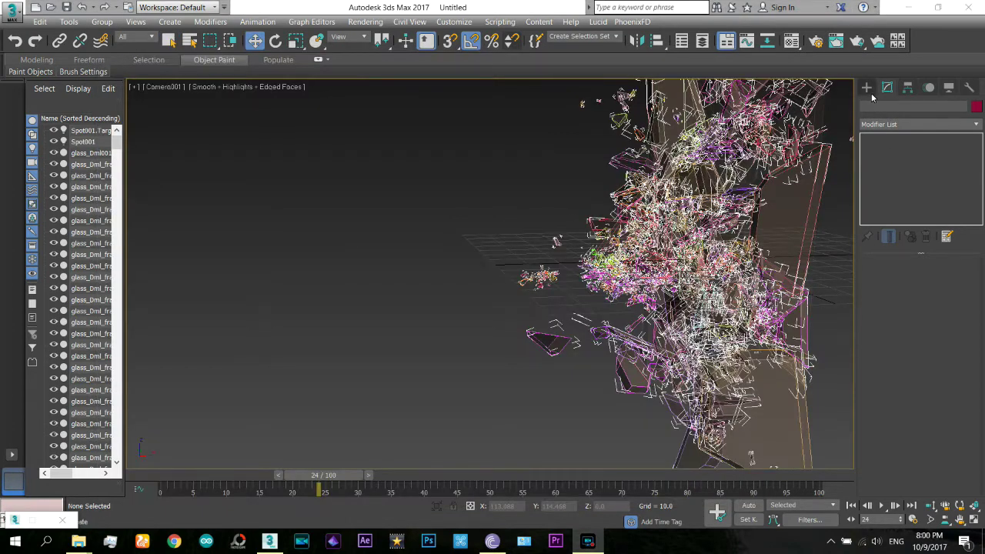
Step: Create an Omni light, Omni001, to the left of the glass pane
click(870, 91)
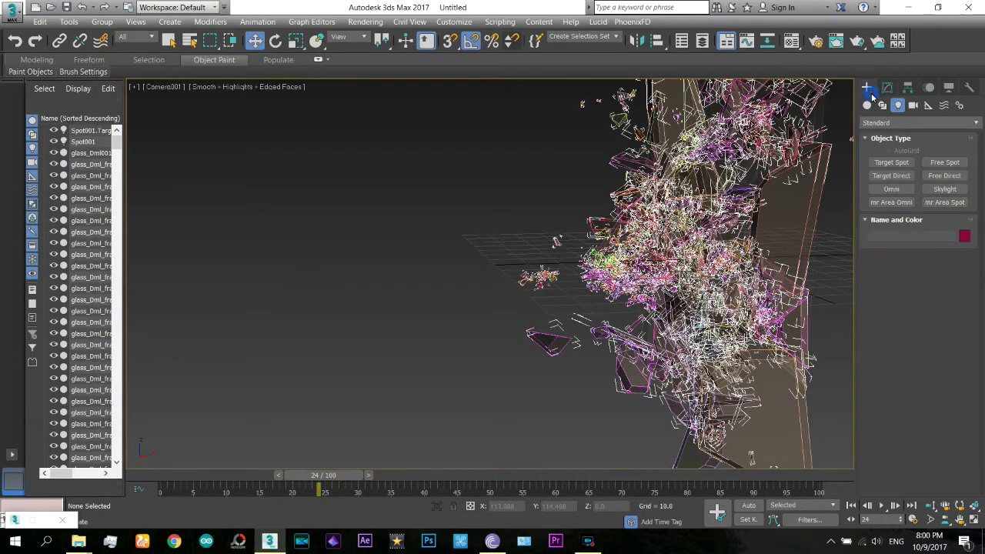
click(891, 188)
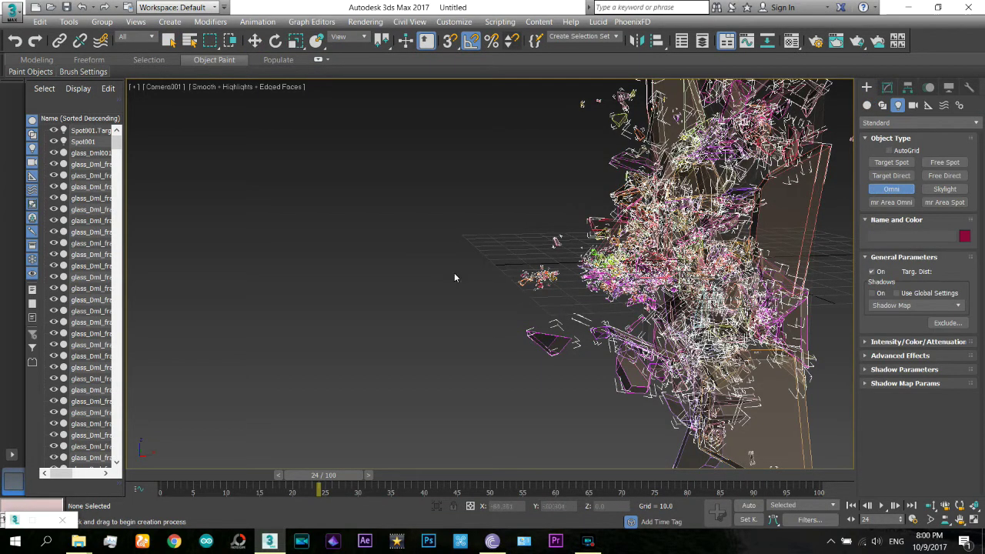
click(292, 216)
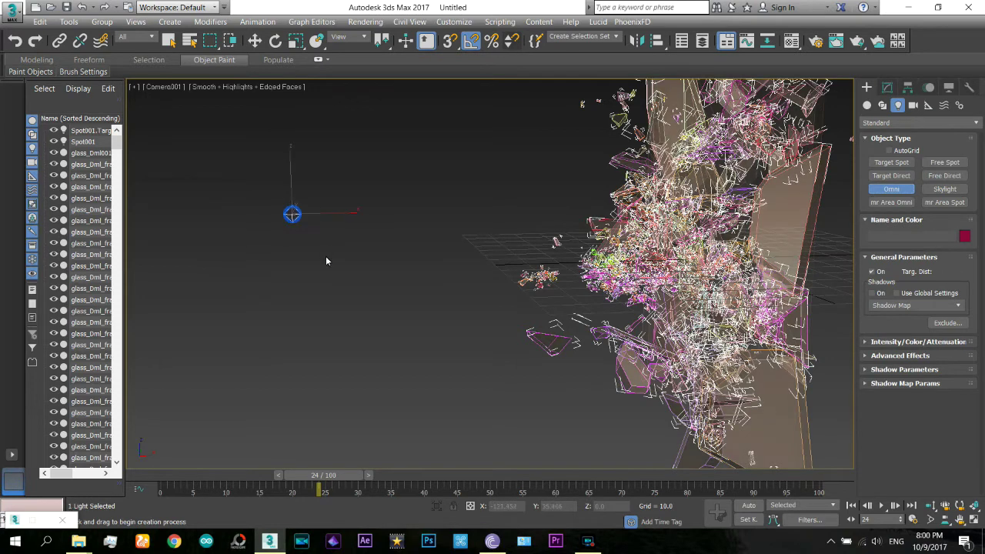
key(w)
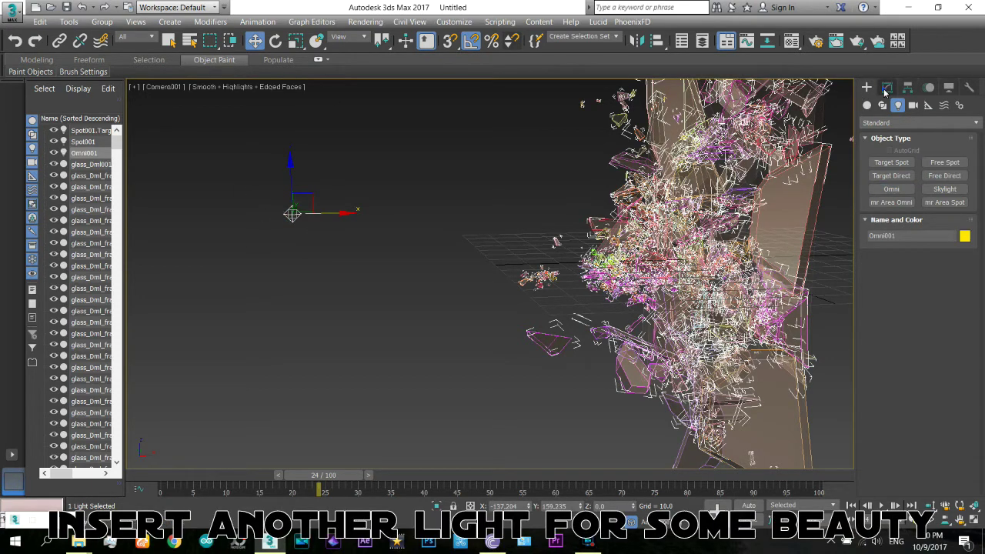
Step: Give Omni001 ray-traced shadows and a white colour, then return to frame 0
click(887, 87)
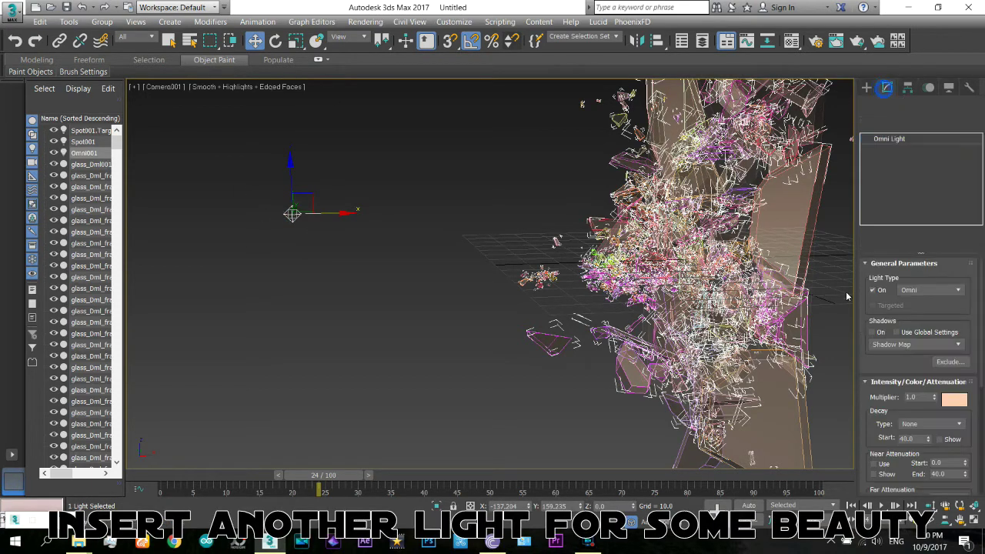
click(887, 345)
click(886, 380)
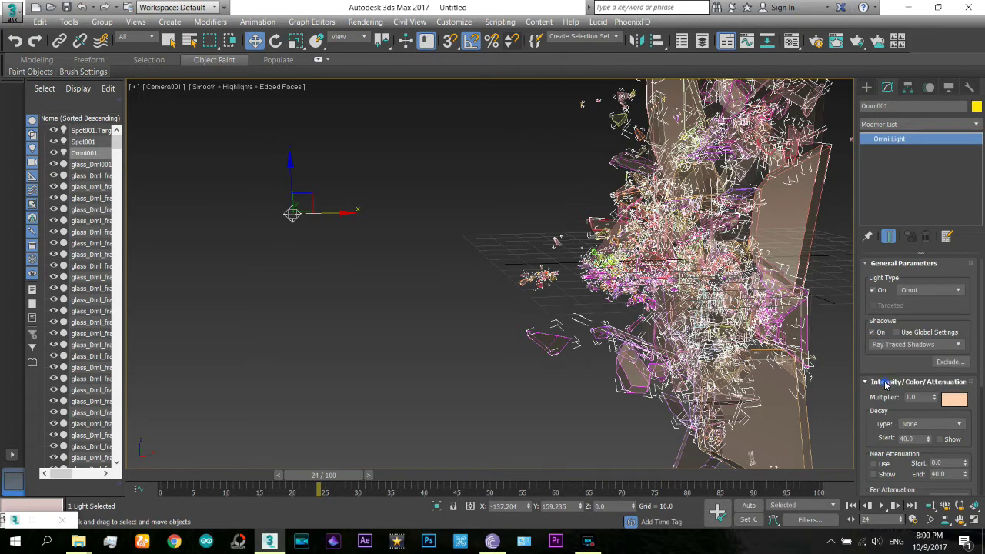
click(954, 400)
drag(398, 124, 371, 125)
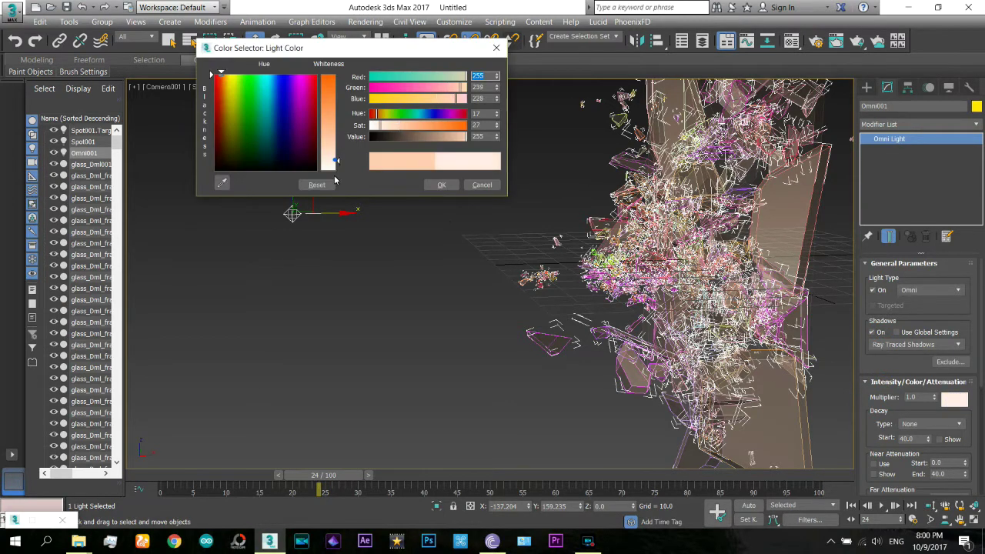
click(442, 186)
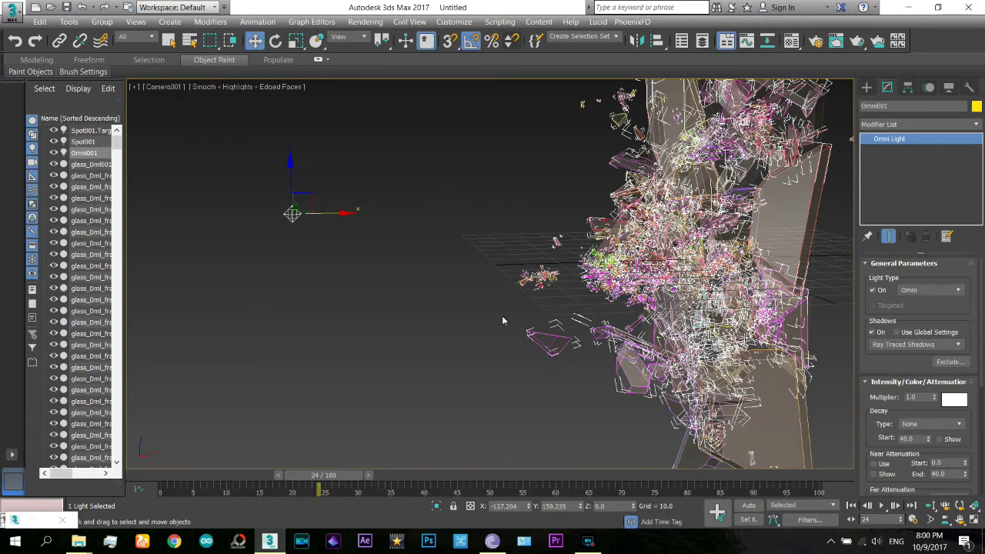
click(171, 476)
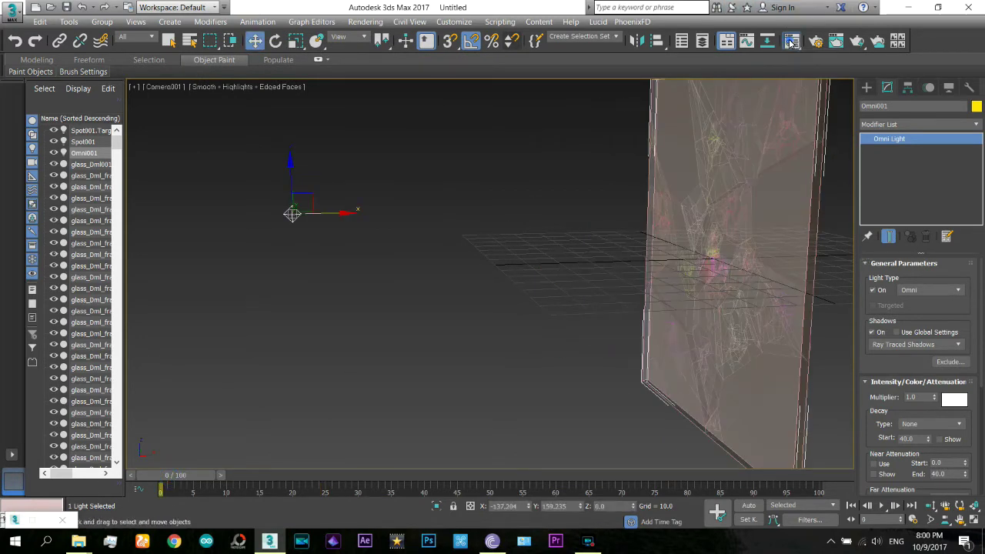
Step: In the Material Editor, assign a Bitmap map to the glass material's bump slot at amount 30
key(m)
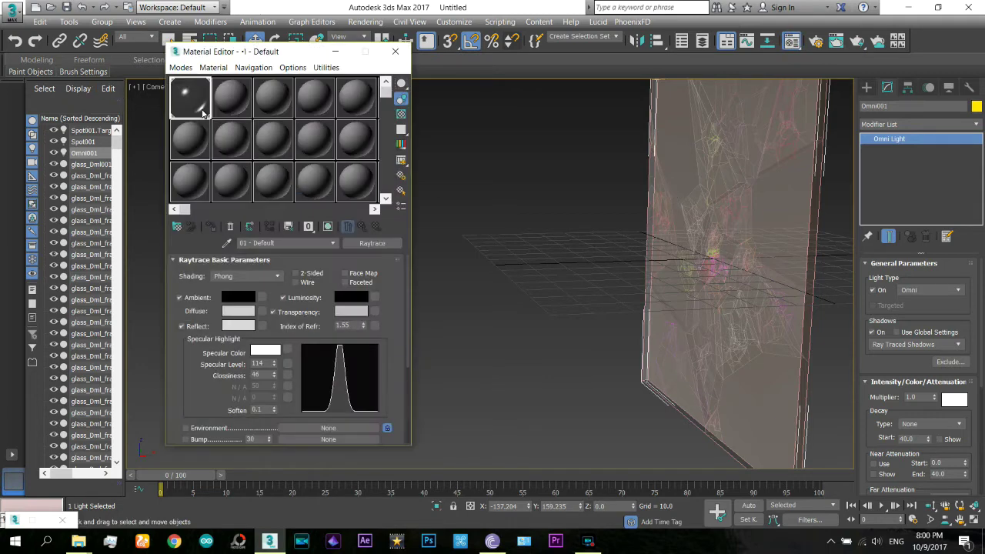
drag(203, 388, 278, 333)
drag(220, 388, 216, 239)
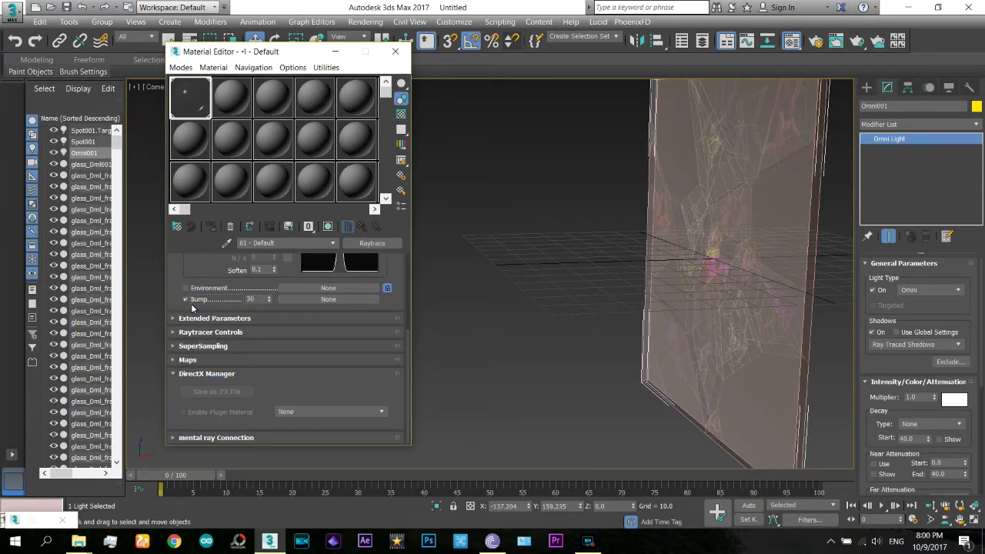
click(328, 300)
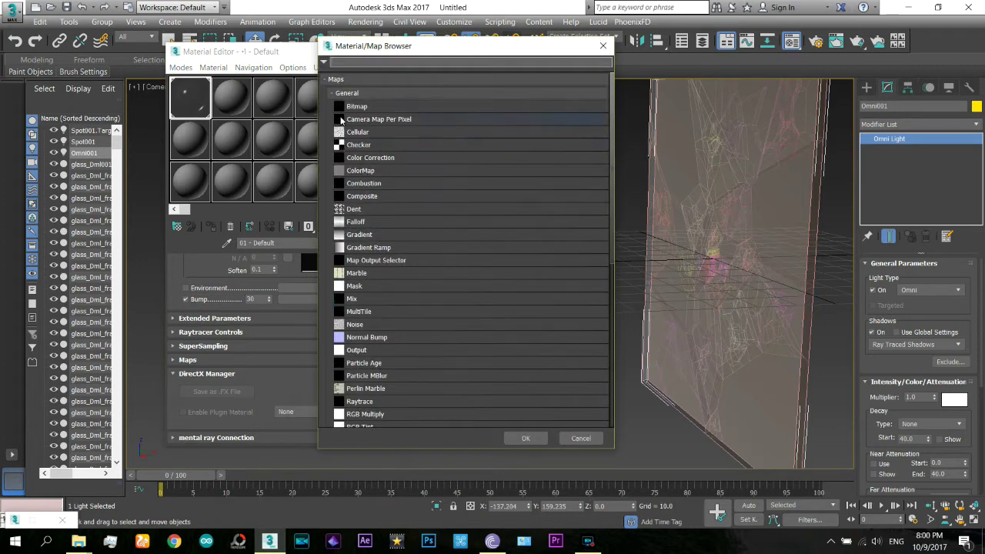
double_click(348, 108)
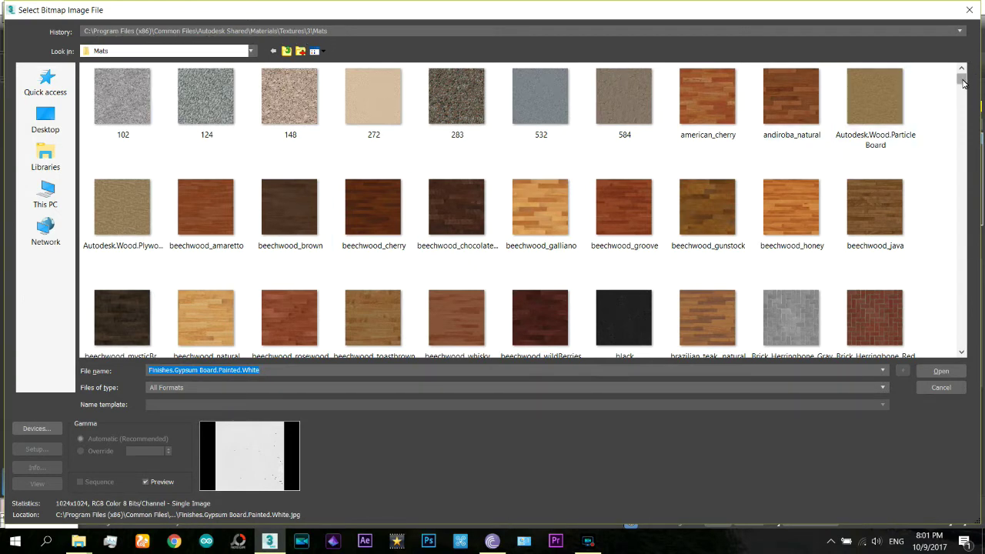
Step: Load Doors - Windows.Door Hardware.Chrome.Satin.jpg as the bump bitmap, shown shaded in the viewport
mouse_move(962, 80)
mouse_down()
mouse_move(962, 114)
mouse_move(962, 105)
mouse_up()
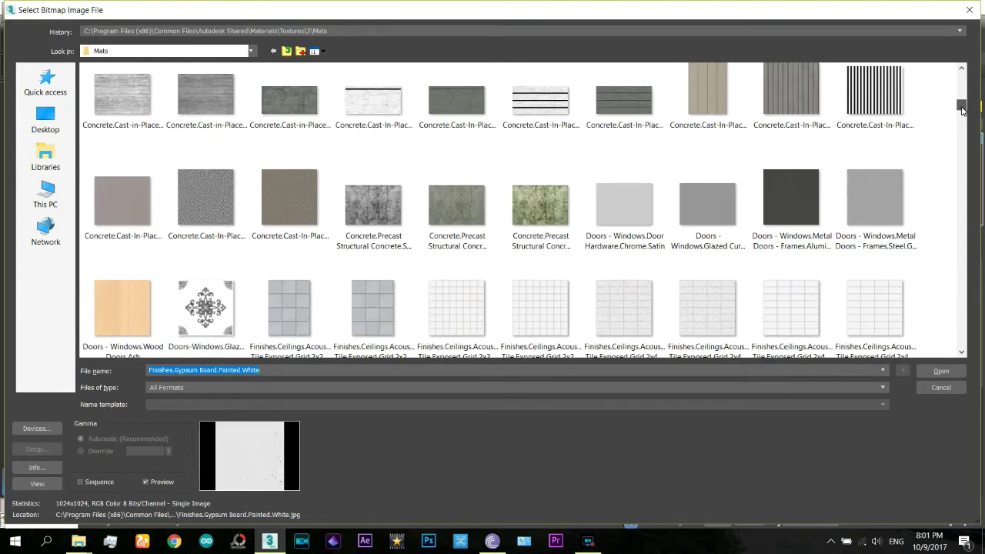
double_click(627, 212)
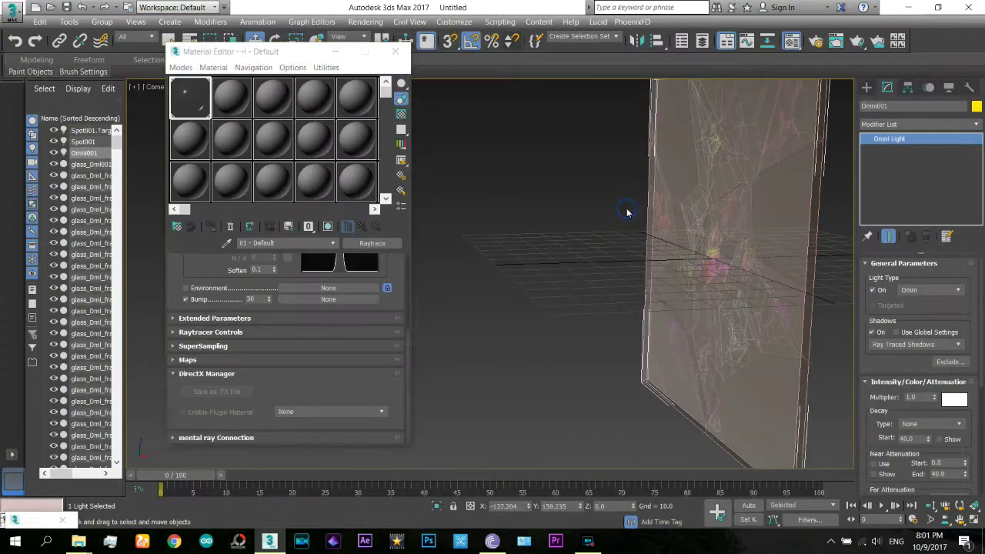
click(326, 226)
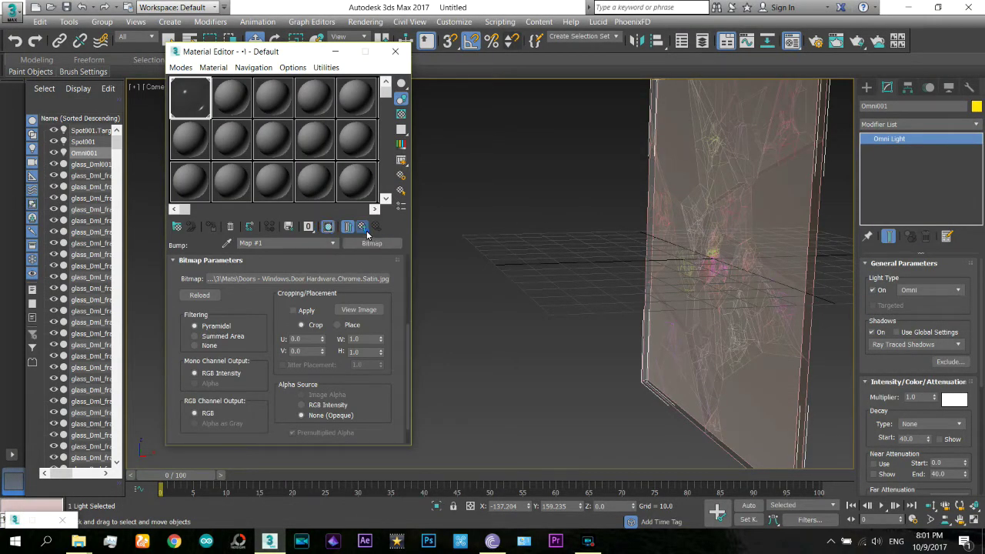
click(362, 226)
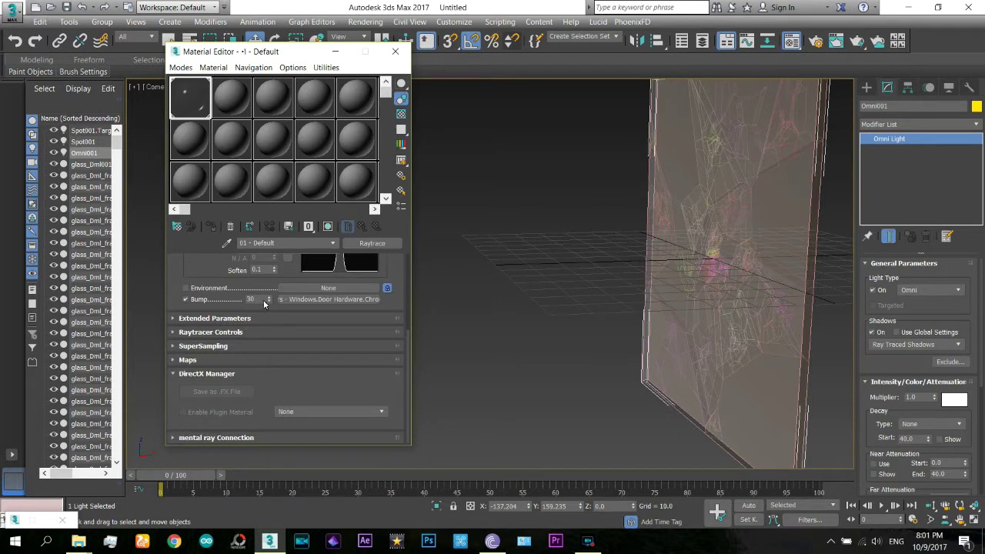
click(180, 478)
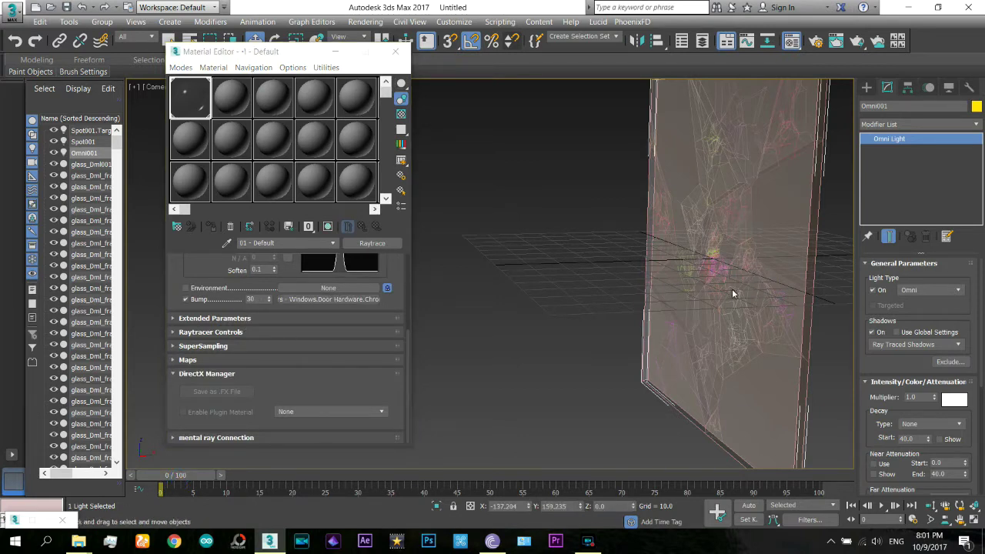
Step: Render a test of the Camera001 view, then switch to a Perspective view
key(shift+q)
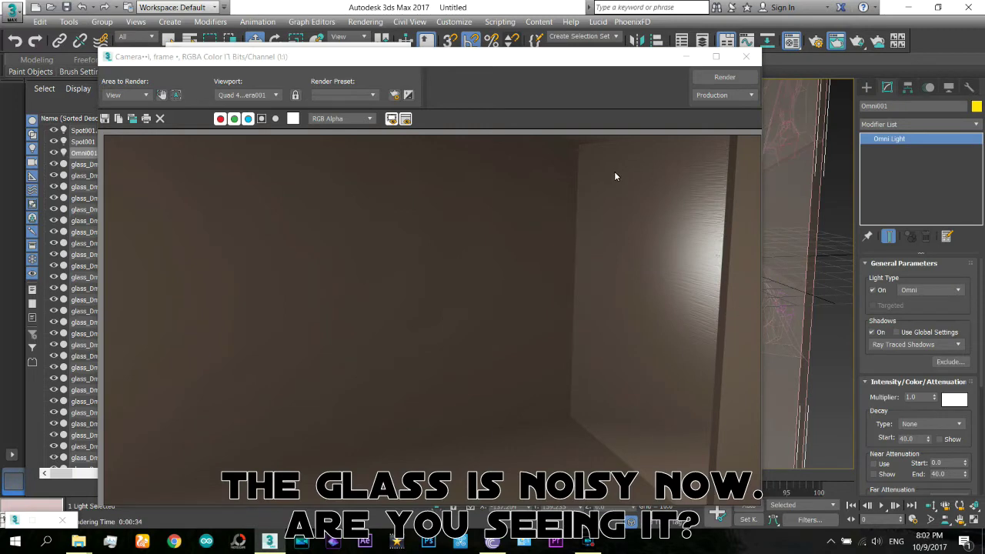
click(760, 58)
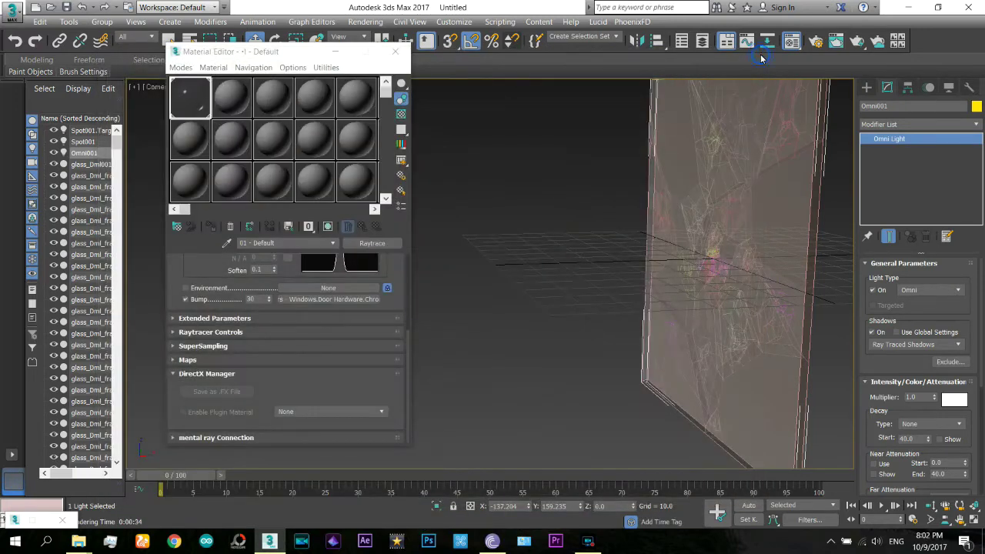
click(549, 330)
key(p)
Step: Change Spot001's colour to pale yellow (255, 255, 151) and close the Material Editor
click(679, 248)
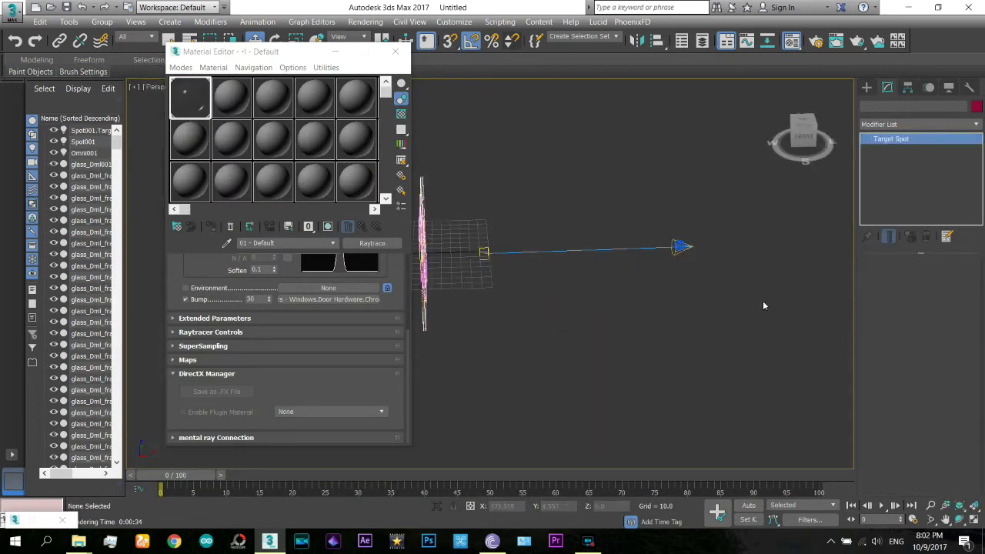
click(952, 399)
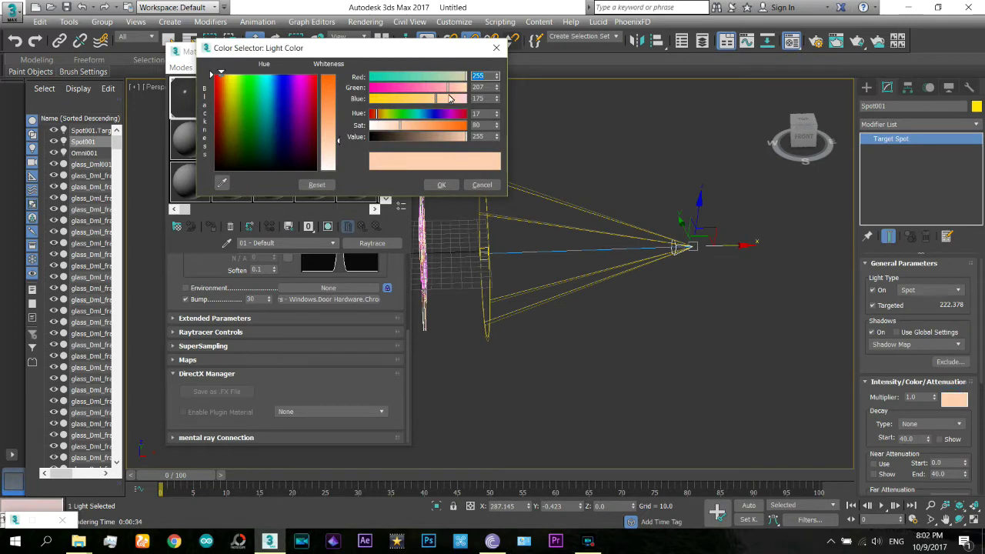
mouse_move(452, 90)
mouse_down()
mouse_move(484, 95)
mouse_move(426, 99)
mouse_up()
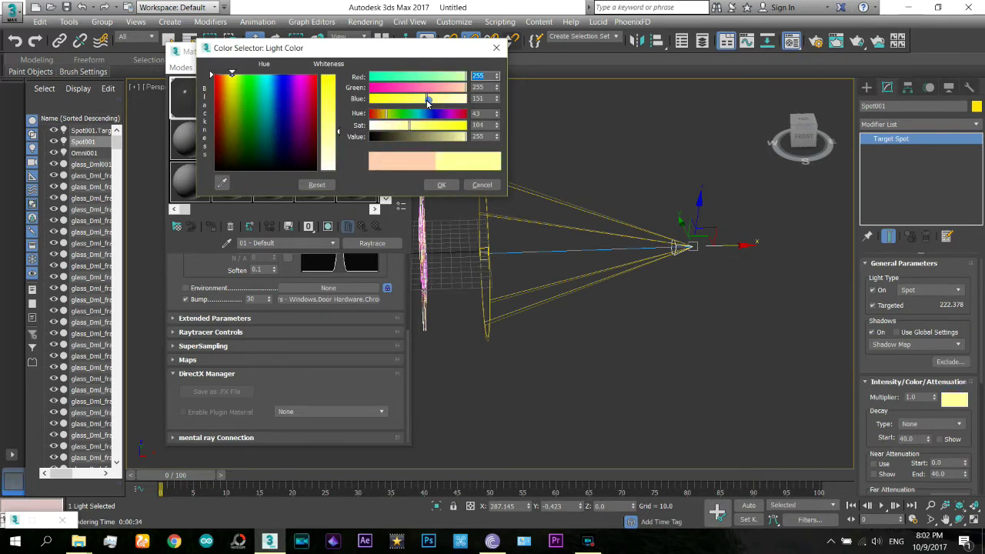
click(438, 185)
alt+middle_drag(440, 251, 660, 263)
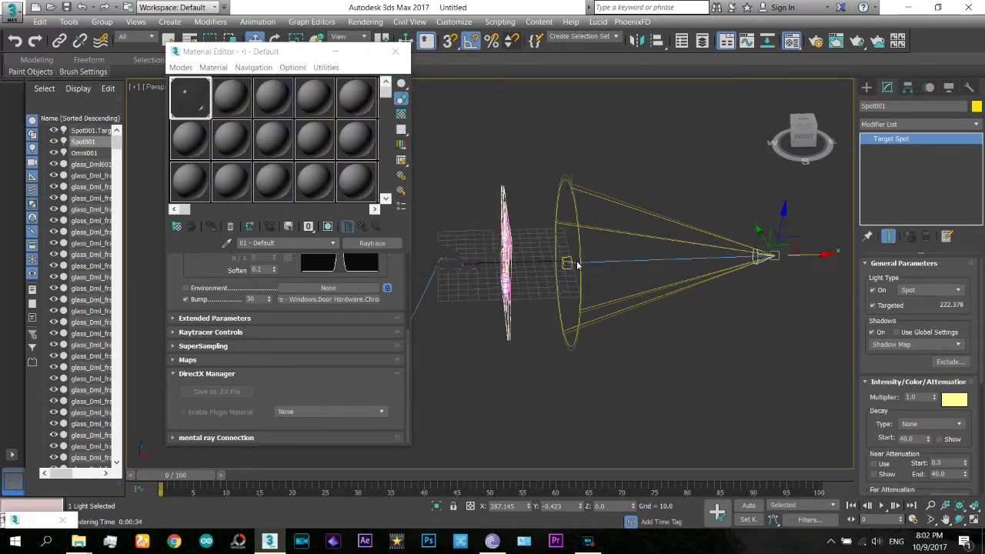
click(396, 56)
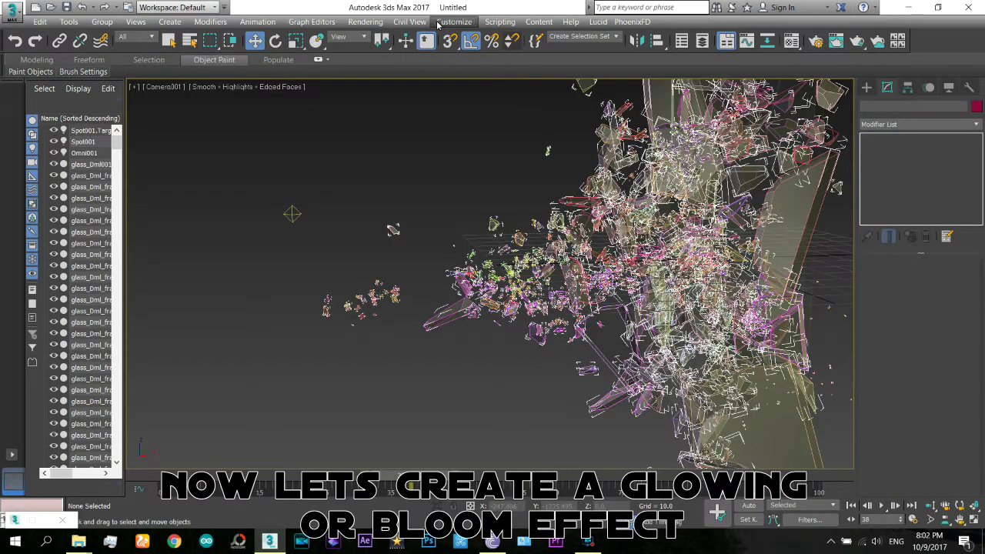
Step: Add a Lens Effects effect with a Glow element in Environment and Effects
click(439, 22)
click(439, 23)
click(364, 22)
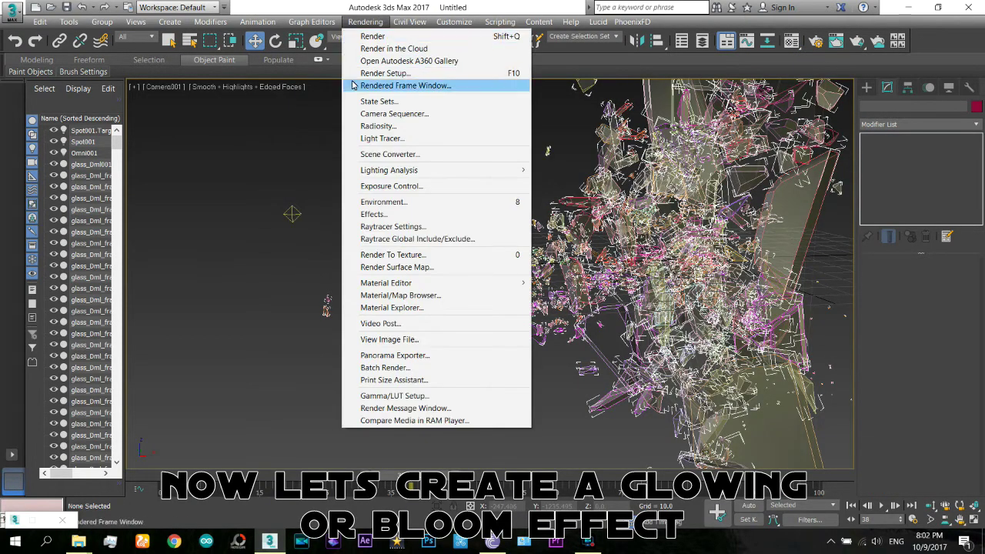
click(374, 215)
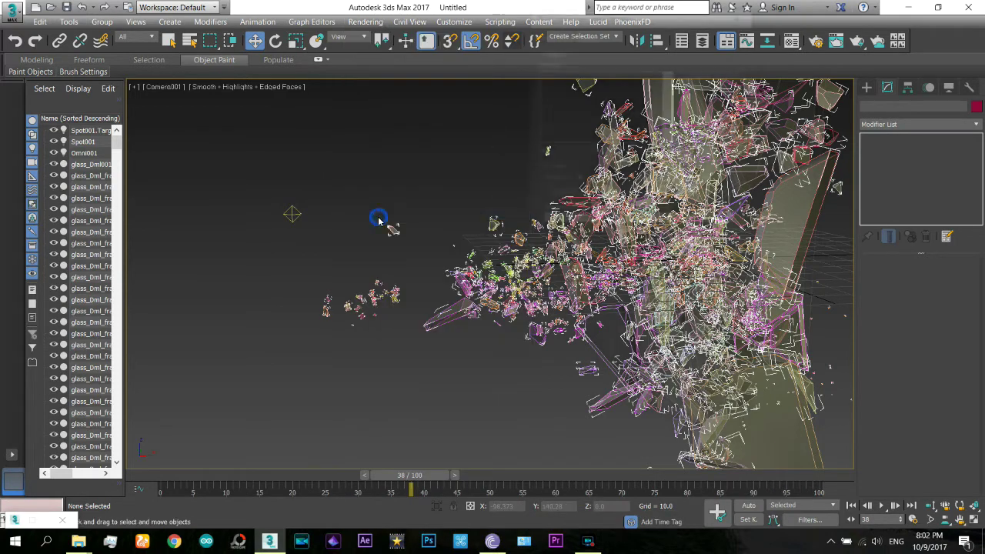
click(709, 71)
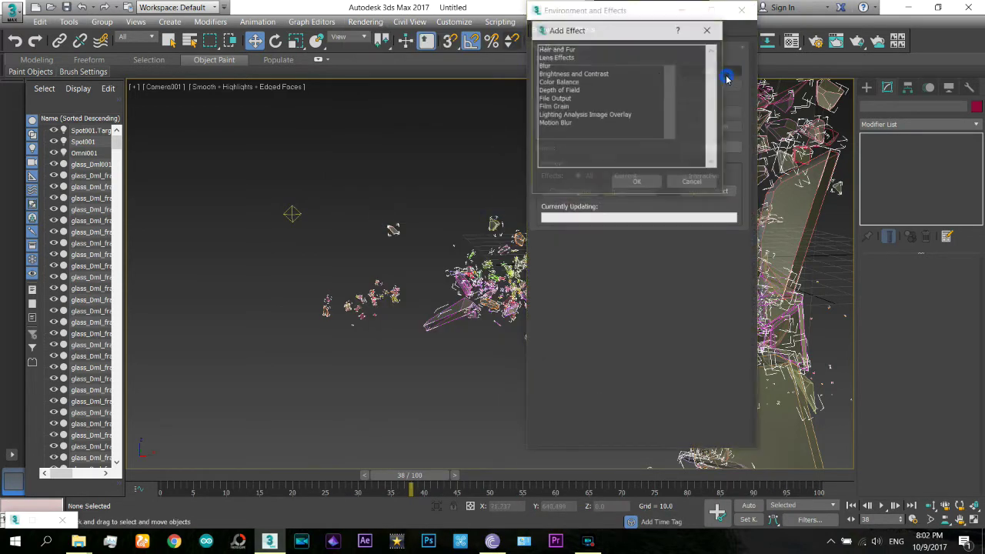
click(567, 61)
double_click(567, 61)
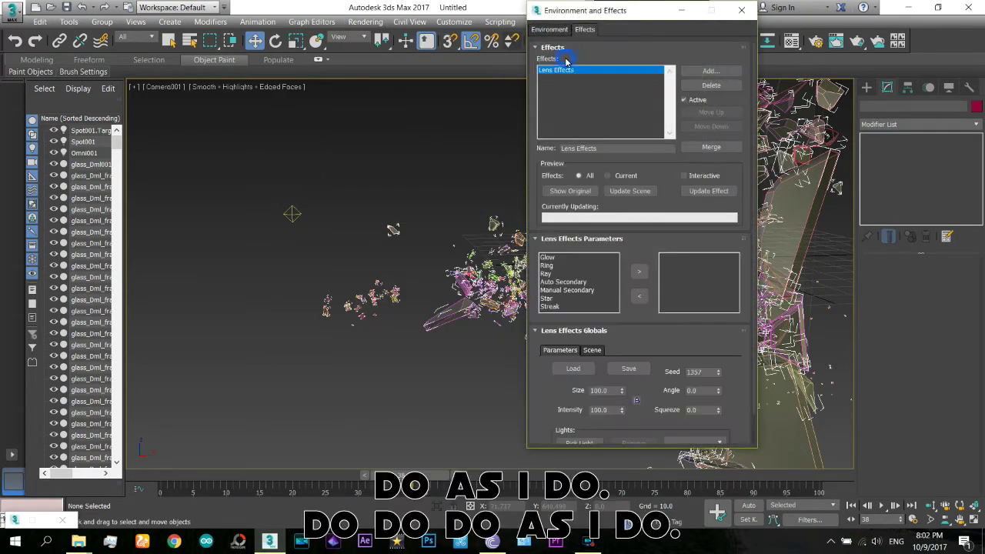
click(554, 259)
double_click(555, 260)
Step: Set the glow's Unclamped image-source value to 0.5
drag(545, 409, 542, 154)
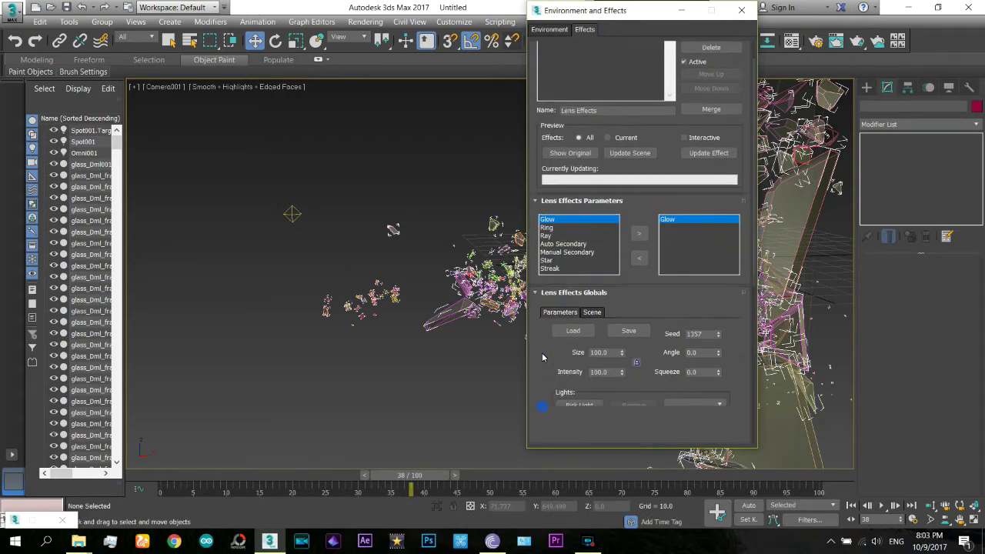
click(604, 250)
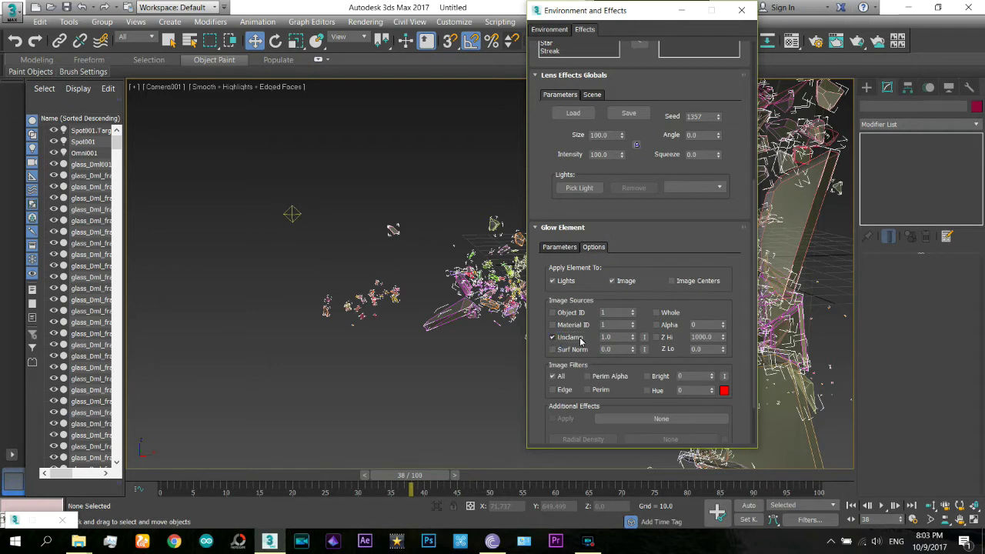
click(614, 338)
text(0.5)
key(Return)
click(569, 248)
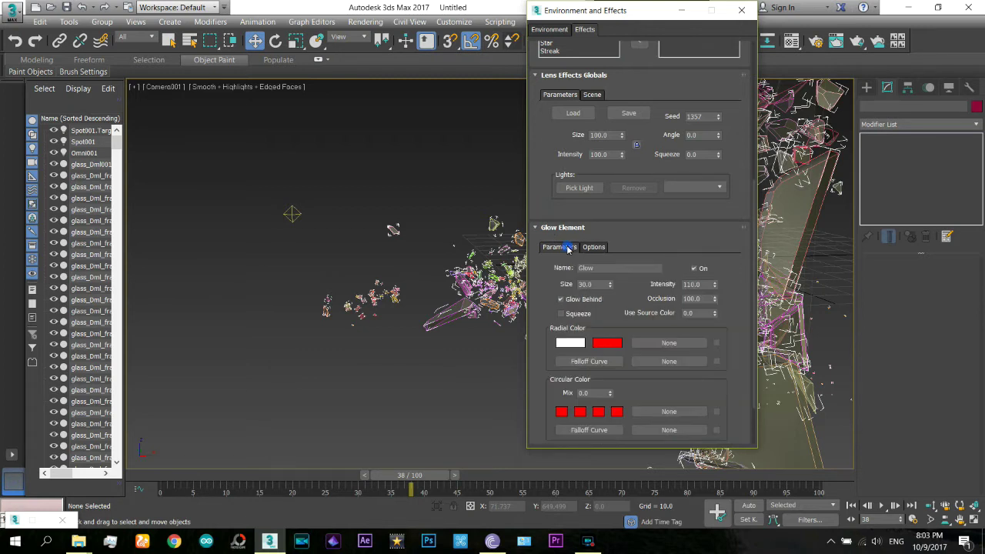
Step: Turn on interactive preview and render the scene to see the glow
double_click(587, 284)
scroll(603, 155, up, 5)
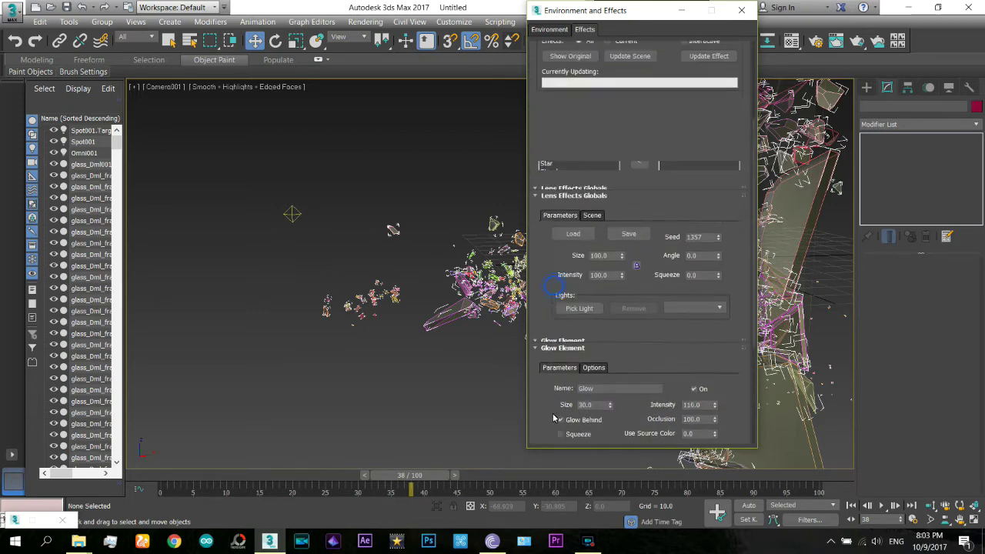
click(630, 63)
click(683, 49)
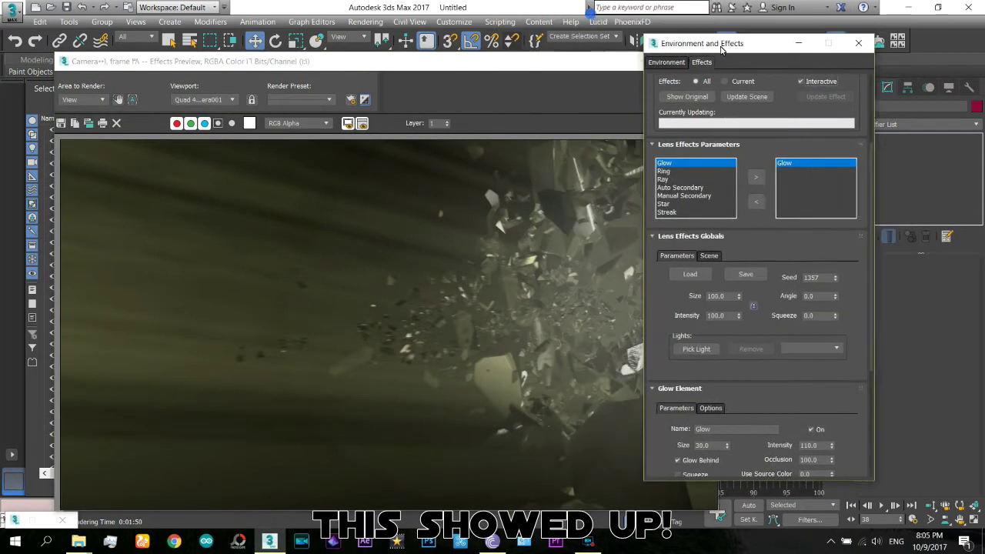
drag(535, 61, 464, 40)
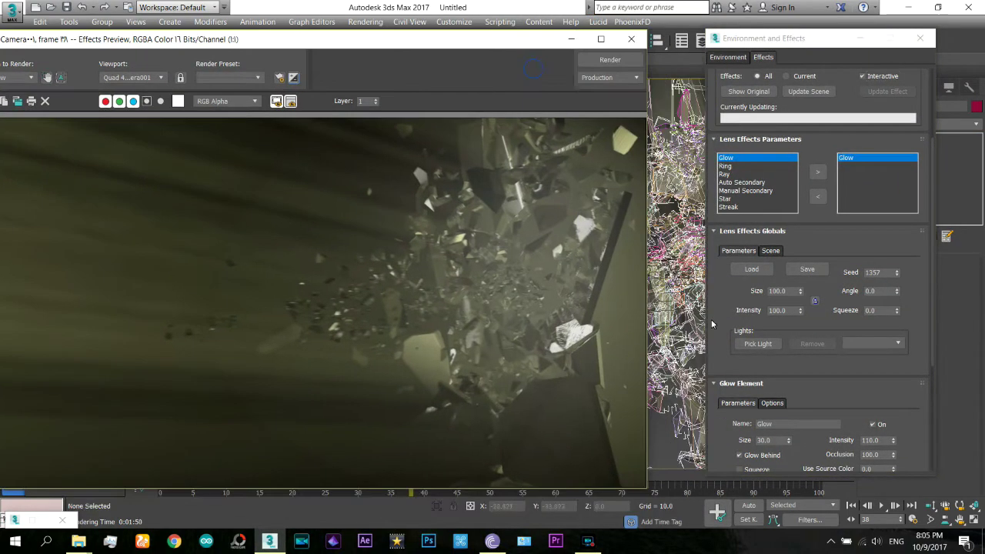
scroll(721, 231, down, 3)
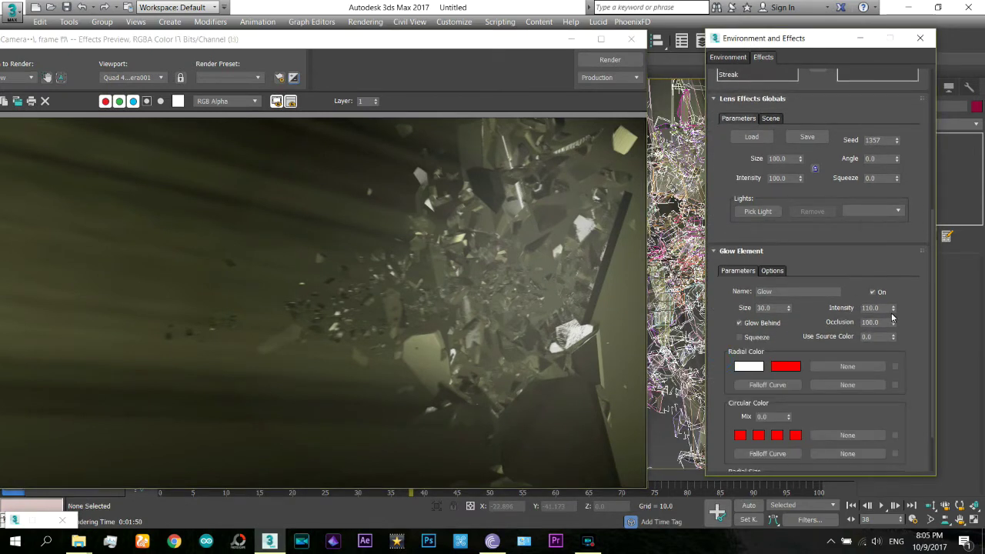
Step: Set the glow intensity to 500 and the size to 1
double_click(869, 308)
text(500)
key(Return)
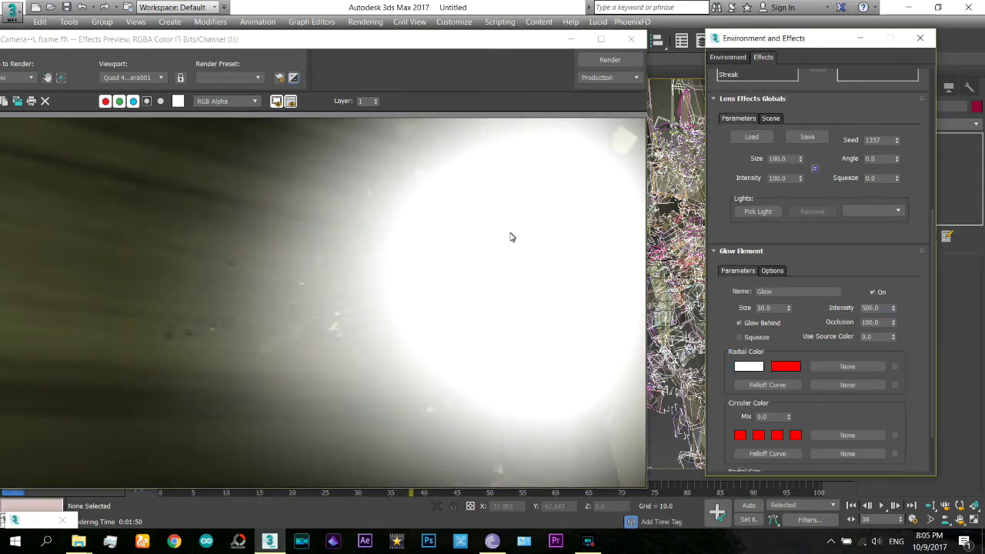
double_click(775, 307)
text(1)
key(Return)
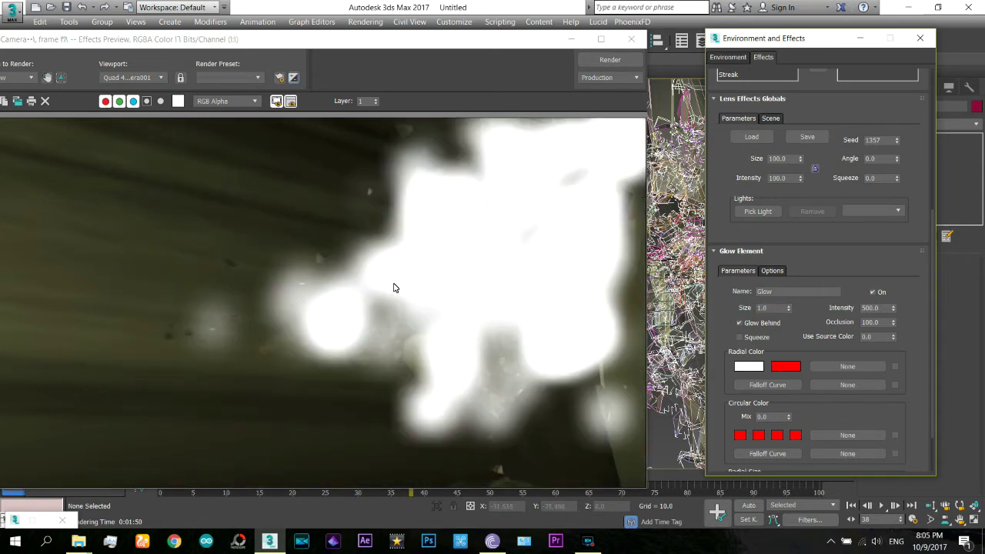
Step: Shrink the glow size step by step through 0.1 and 0.05 down to 0.01
double_click(769, 307)
text(0.1)
key(Return)
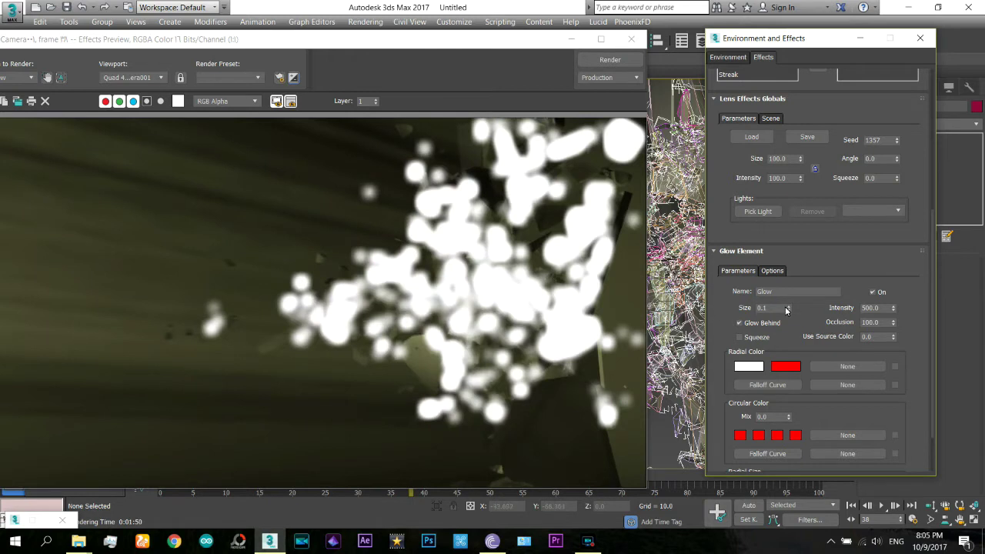
drag(777, 308, 749, 309)
text(0.05)
key(Return)
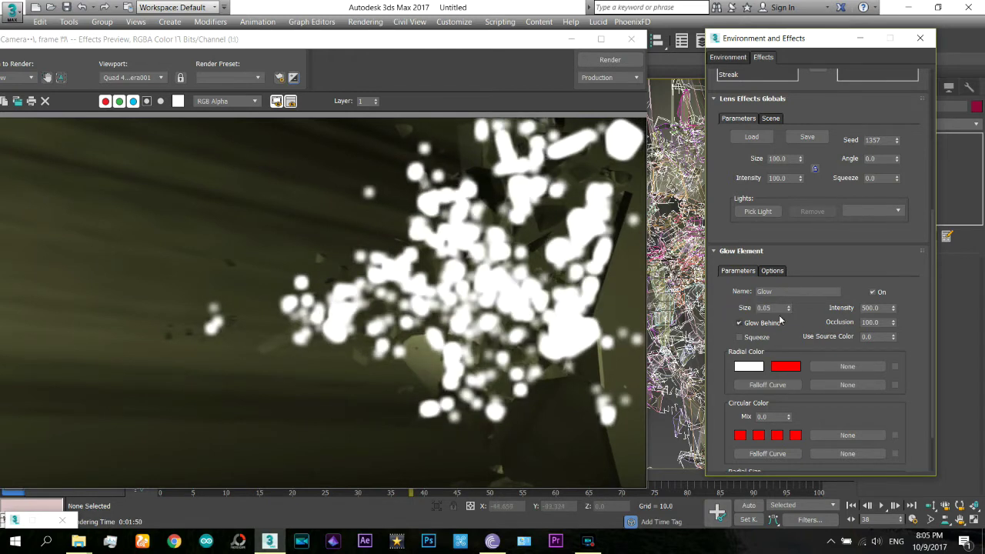
double_click(766, 307)
text(0.01)
key(Return)
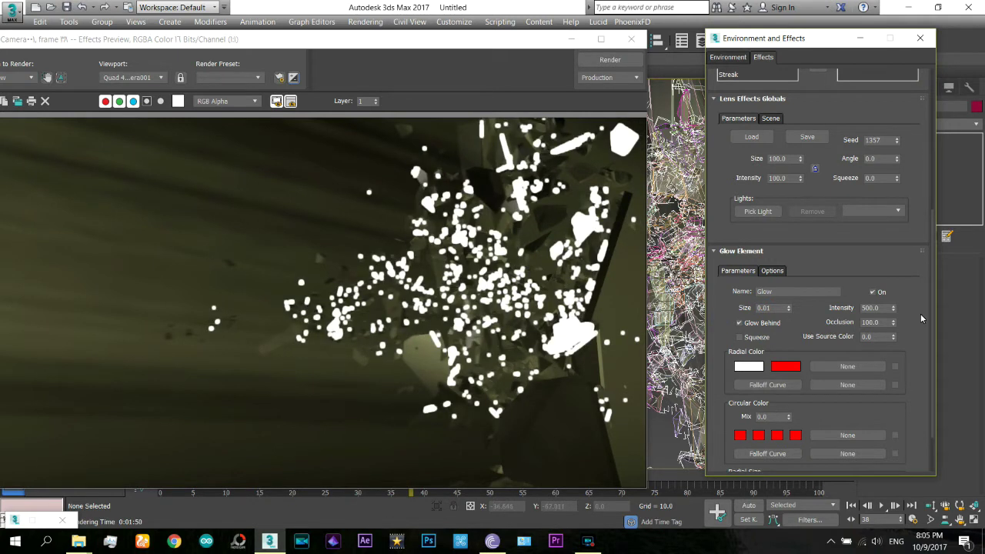
Step: Dim the glow intensity from 100 down to 40 and set Use Source Color to 100
drag(893, 309, 895, 364)
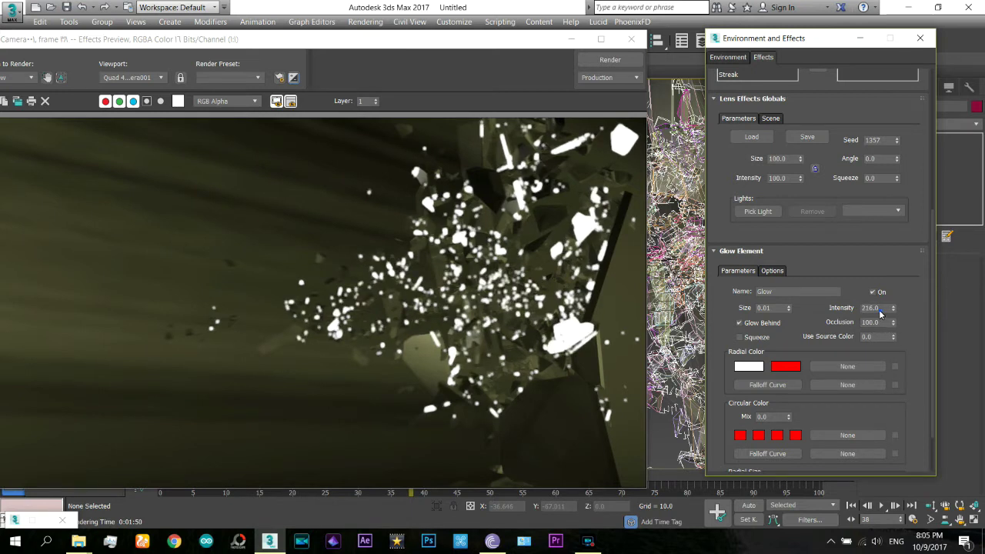
text(100)
key(Return)
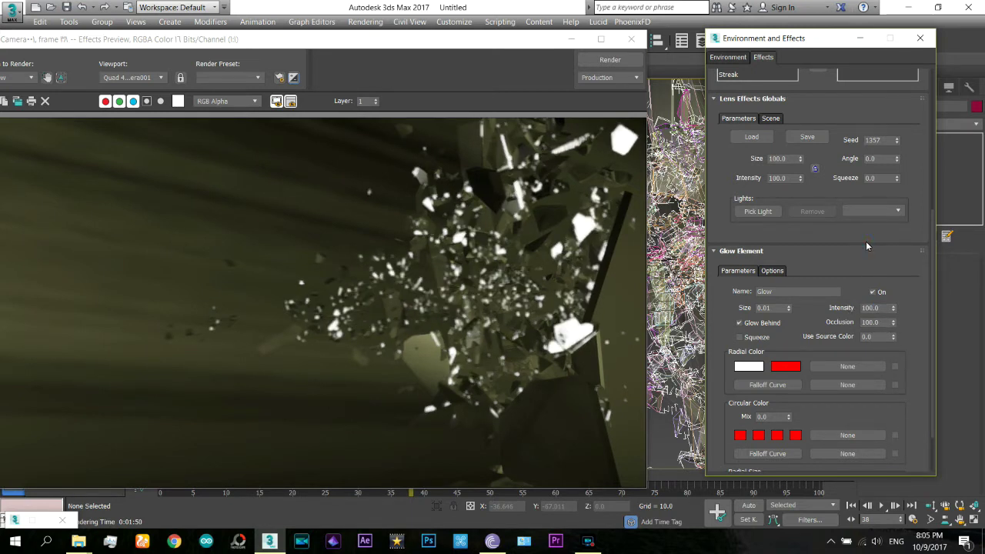
mouse_move(892, 314)
mouse_down()
mouse_move(895, 366)
mouse_move(898, 356)
mouse_up()
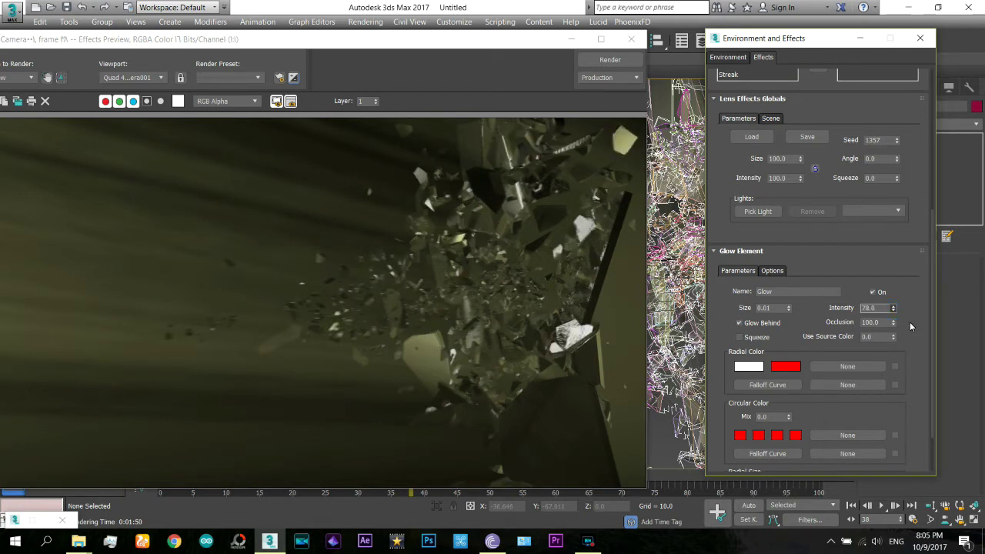
drag(910, 321, 915, 344)
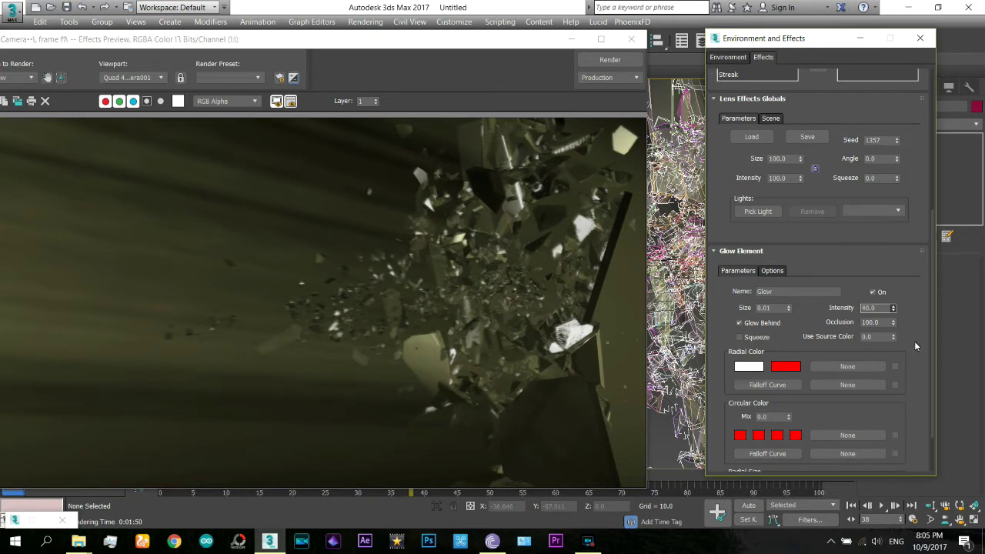
click(875, 293)
text(100)
key(Return)
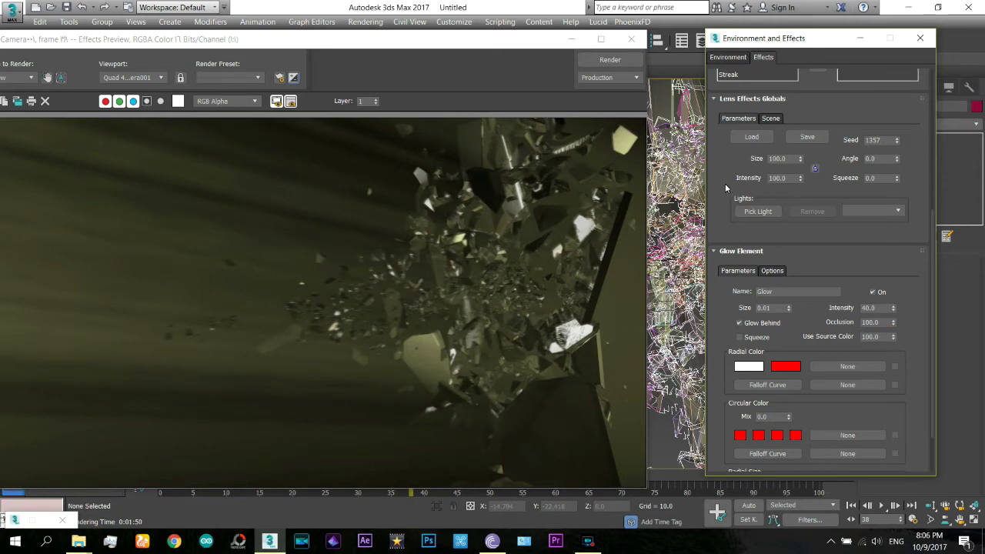
scroll(726, 188, up, 2)
scroll(738, 177, up, 3)
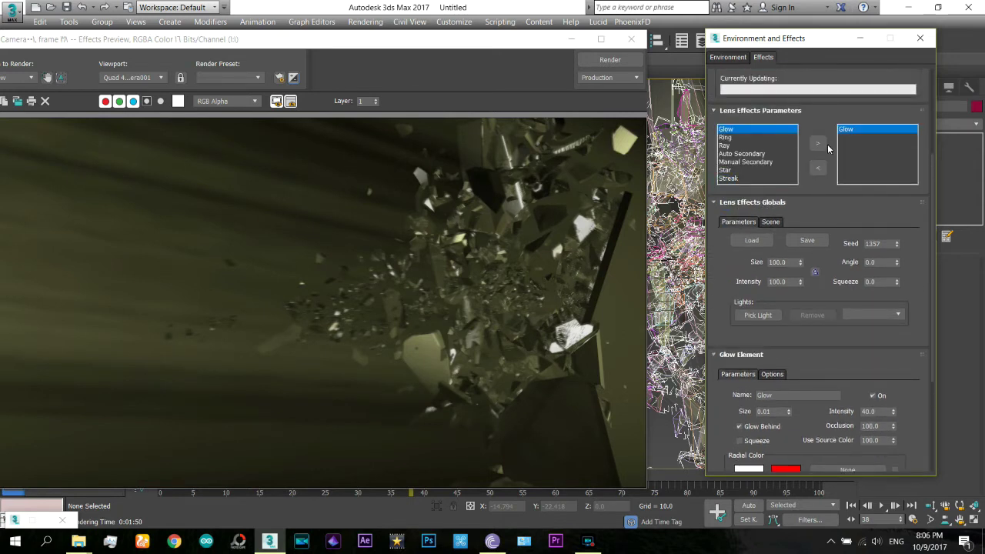
Step: Add a second Glow element with Unclamp enabled at 0.5
double_click(745, 130)
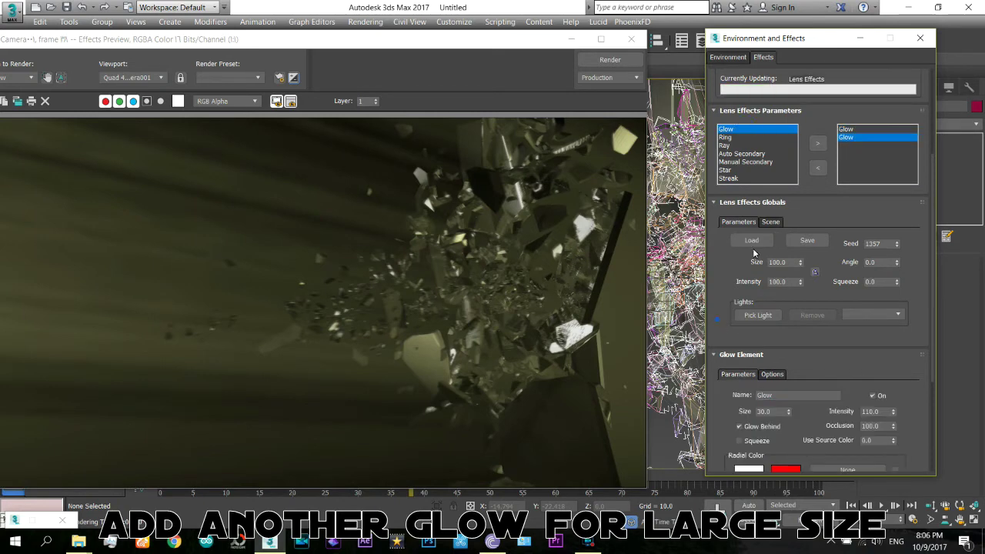
scroll(750, 277, down, 5)
click(773, 222)
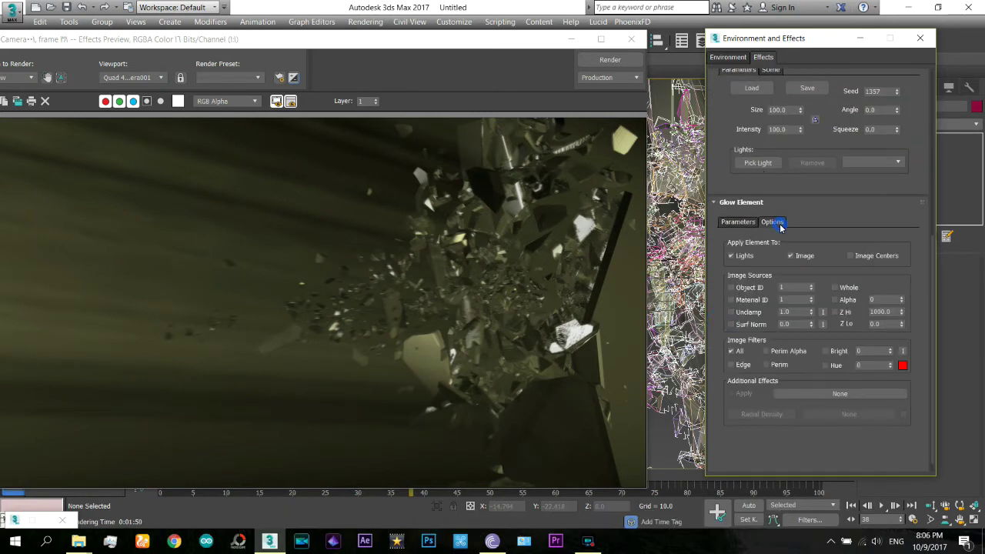
click(748, 313)
double_click(793, 312)
text(.5)
click(743, 223)
scroll(822, 300, up, 1)
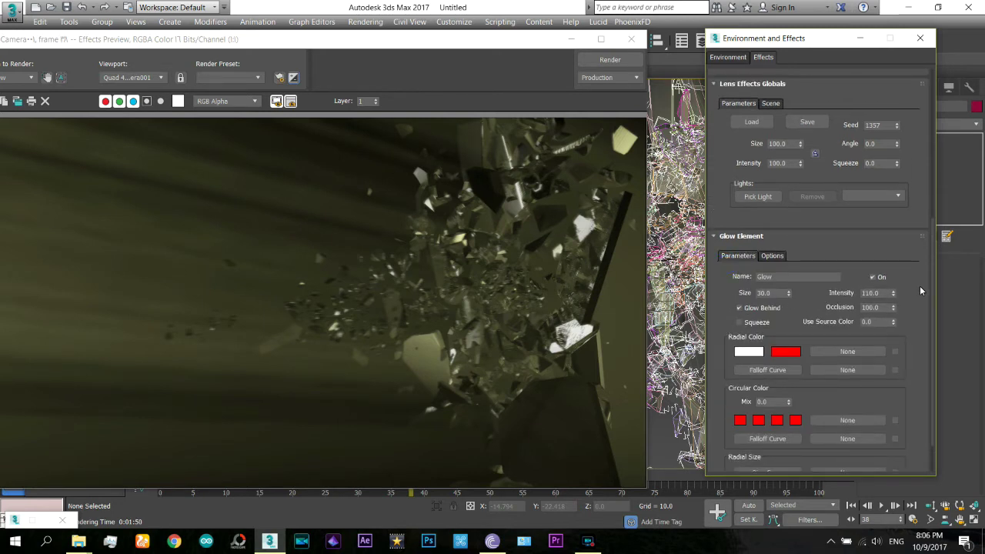
Step: Give the second glow size 1.0 and intensity about 62
right_click(788, 295)
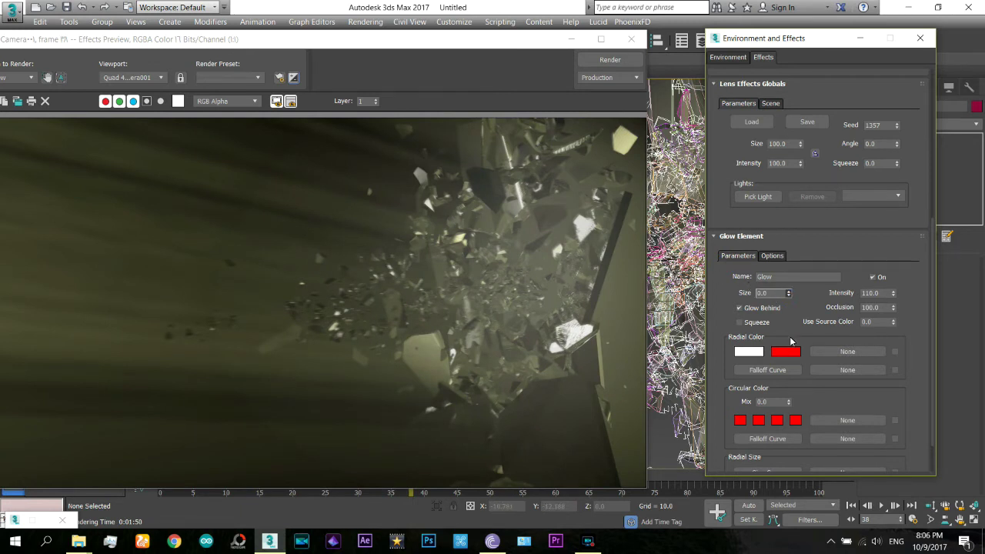
drag(776, 294, 738, 294)
text(1)
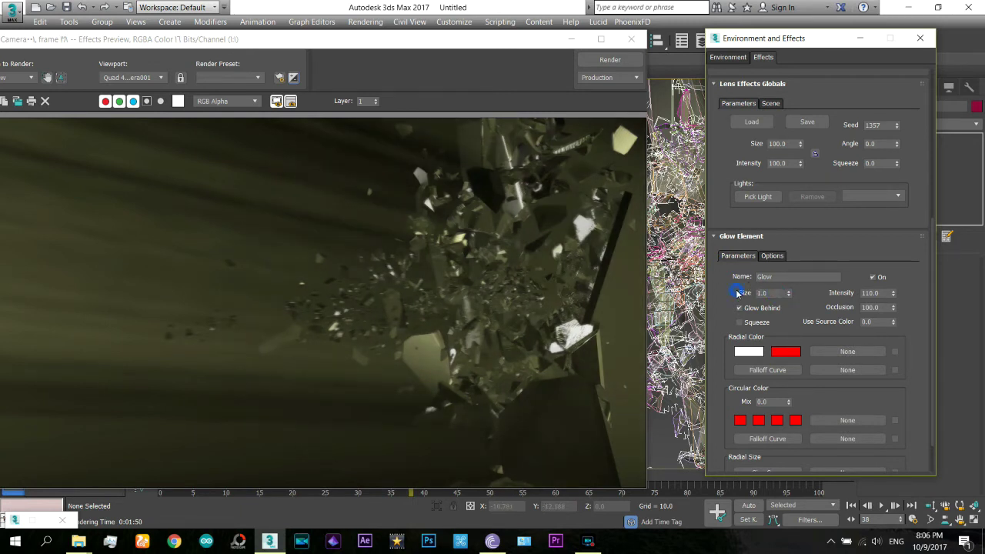
key(Return)
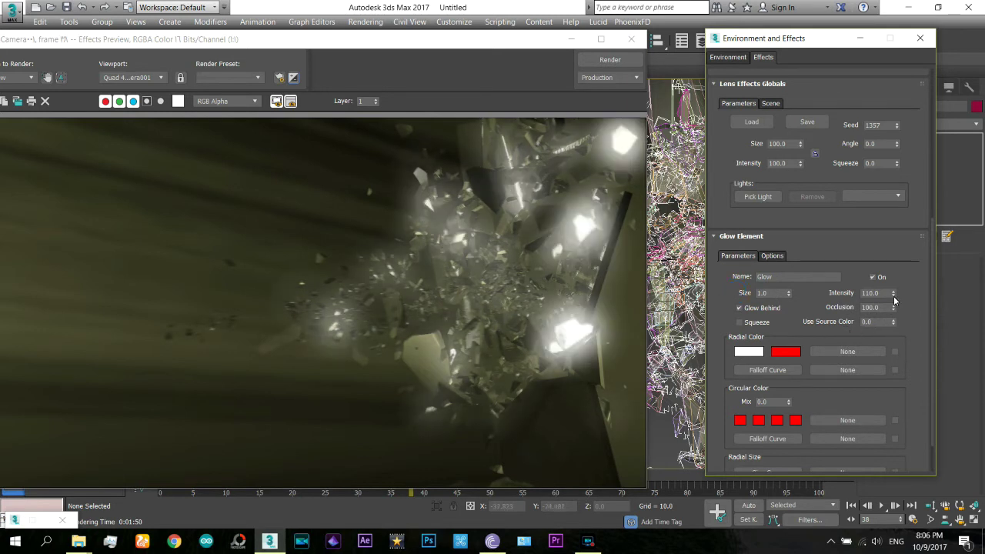
drag(893, 296, 900, 319)
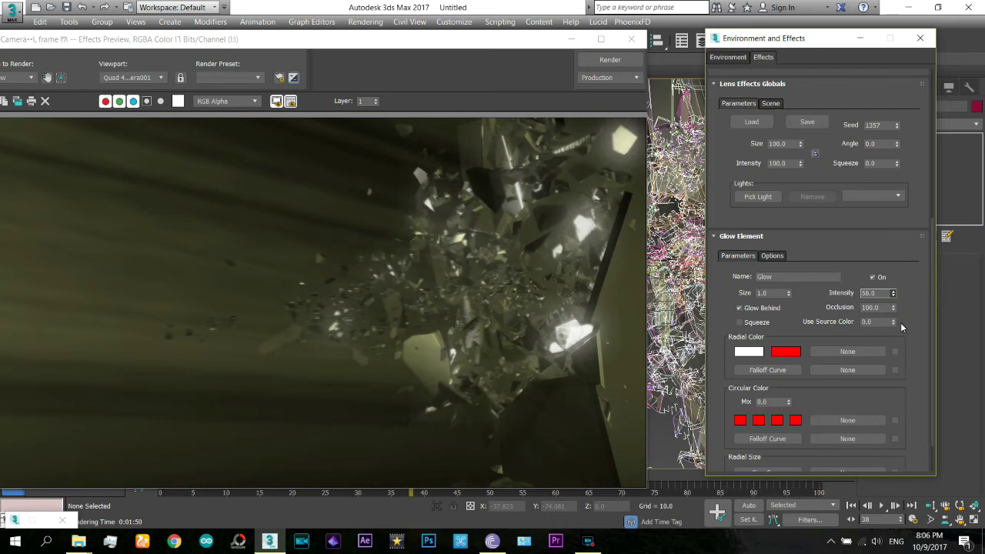
click(893, 292)
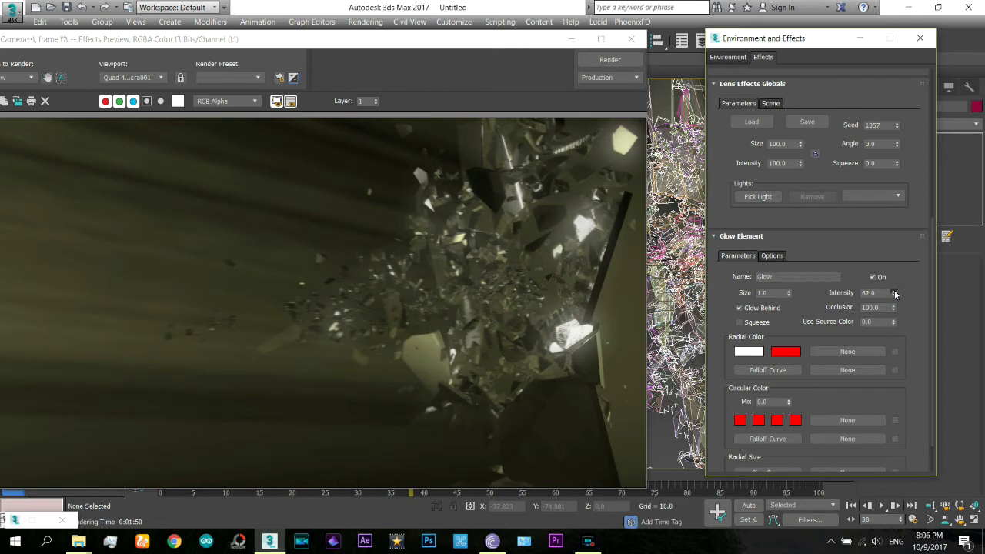
drag(906, 302, 916, 359)
drag(729, 169, 720, 300)
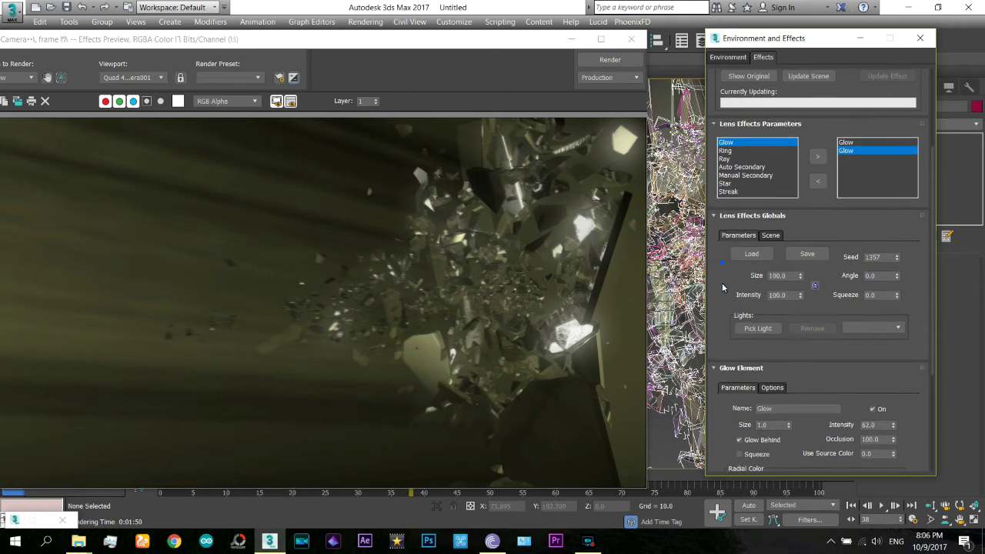
drag(726, 266, 726, 379)
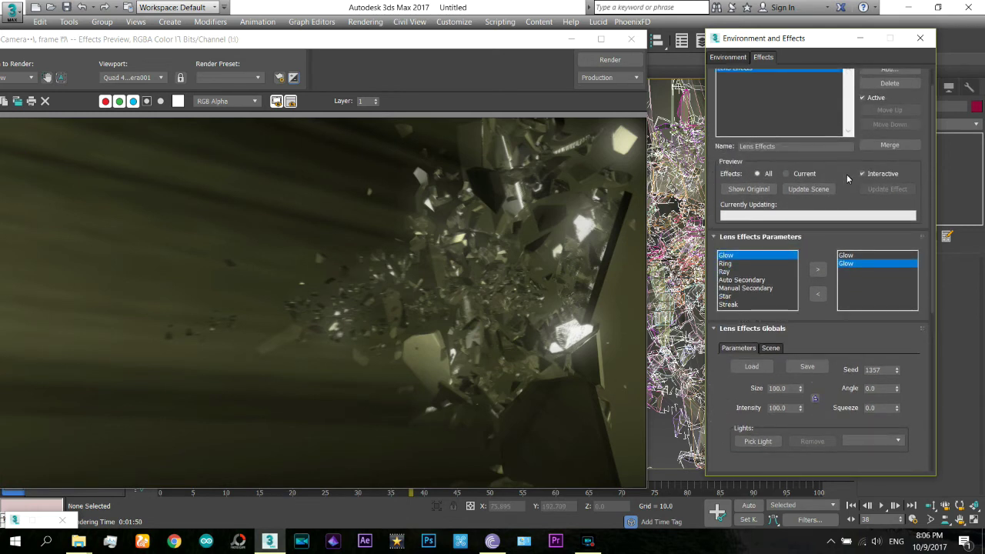
drag(846, 174, 846, 220)
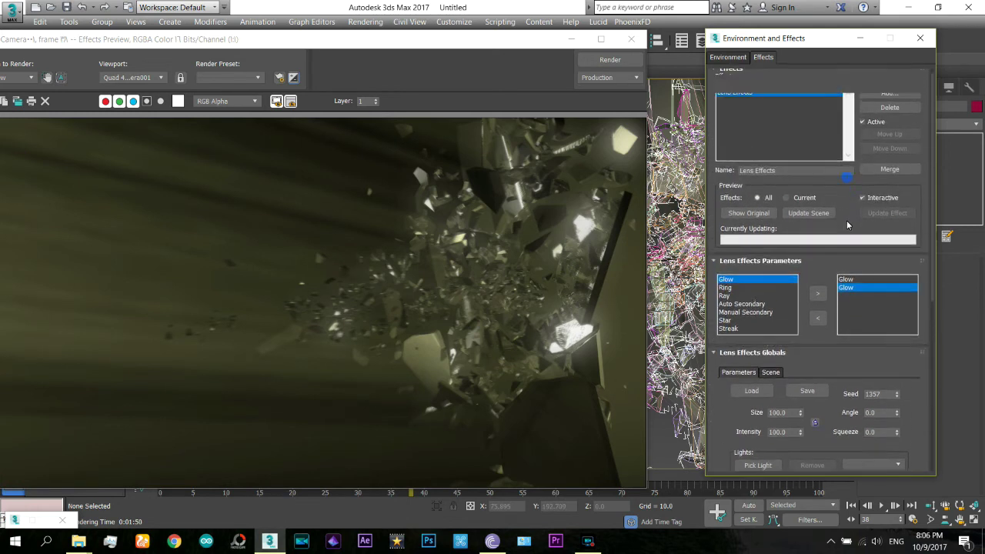
Step: Close the effects dialog and rendered frame, and scrub the timeline to about frame 31
click(921, 39)
click(631, 39)
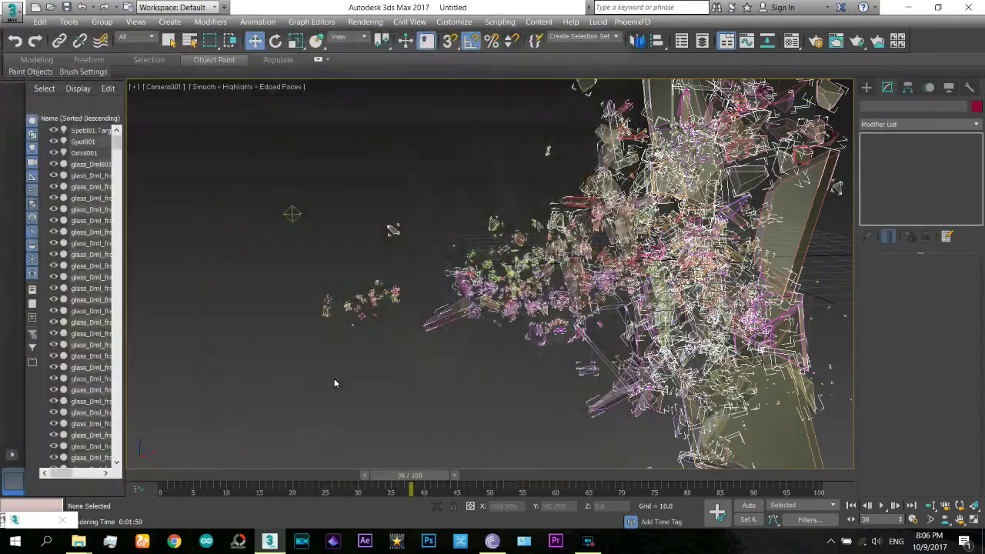
drag(291, 483, 593, 485)
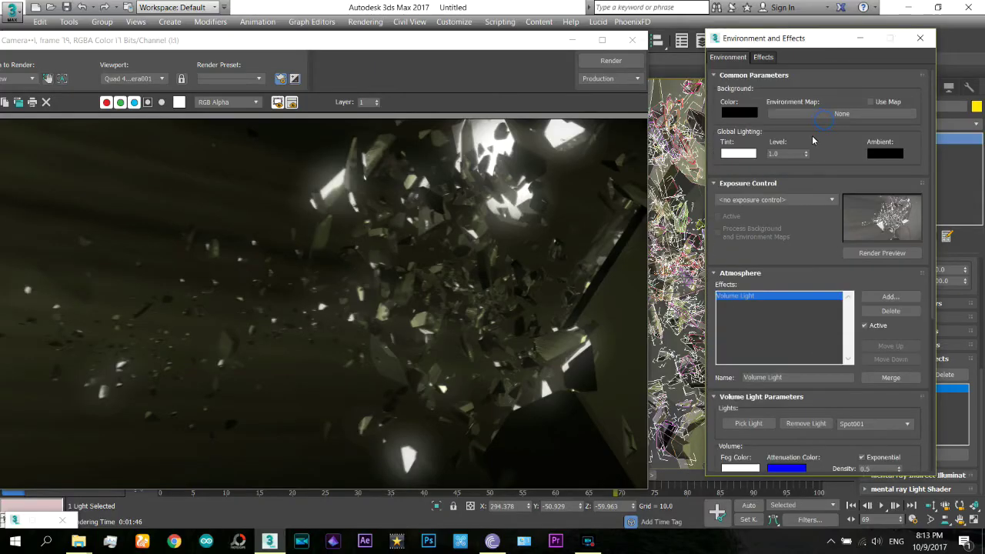
Step: Set the environment map to a Bitmap using the particles stock-footage video from Videos
click(811, 115)
double_click(370, 106)
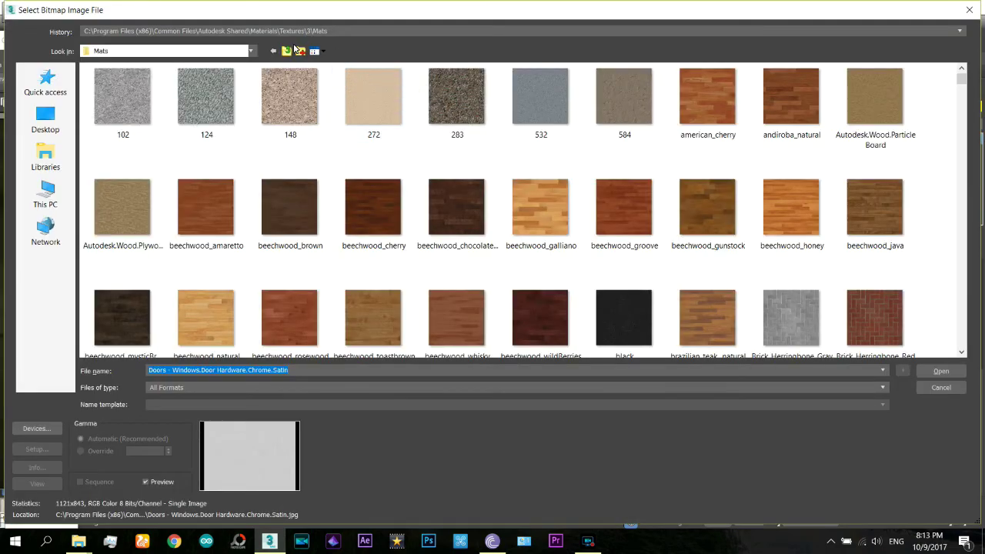
click(299, 31)
click(233, 58)
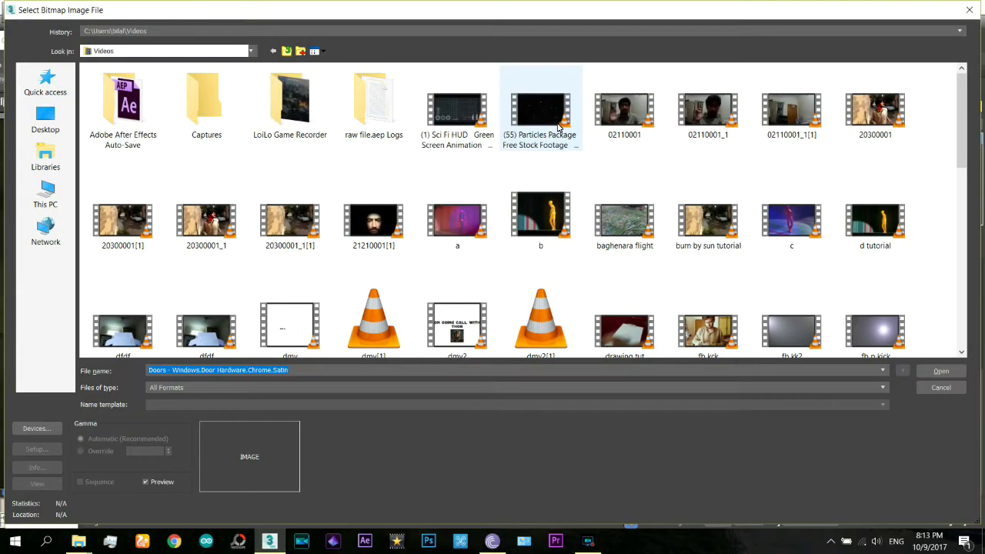
double_click(559, 127)
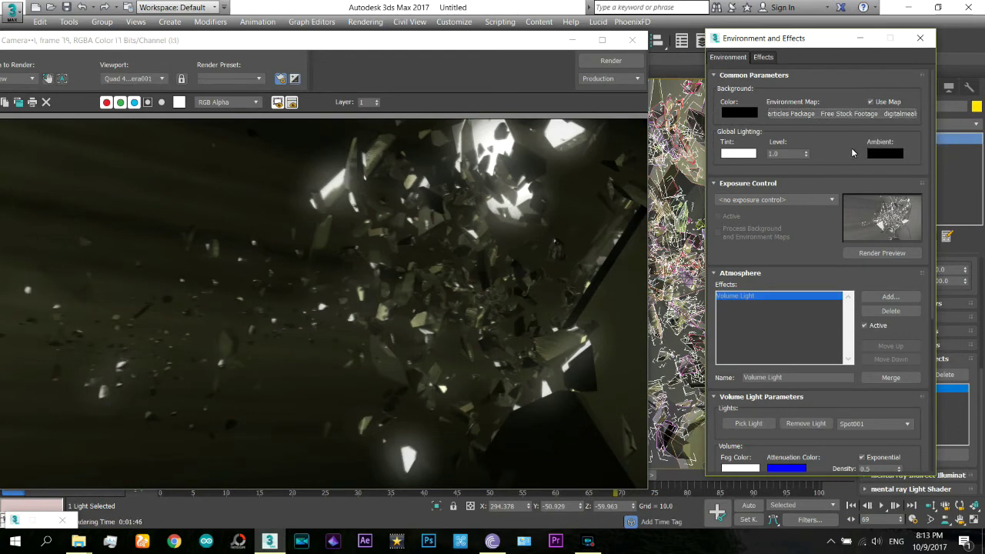
Step: In Render Setup, set the time output to the Active Time Segment
click(351, 22)
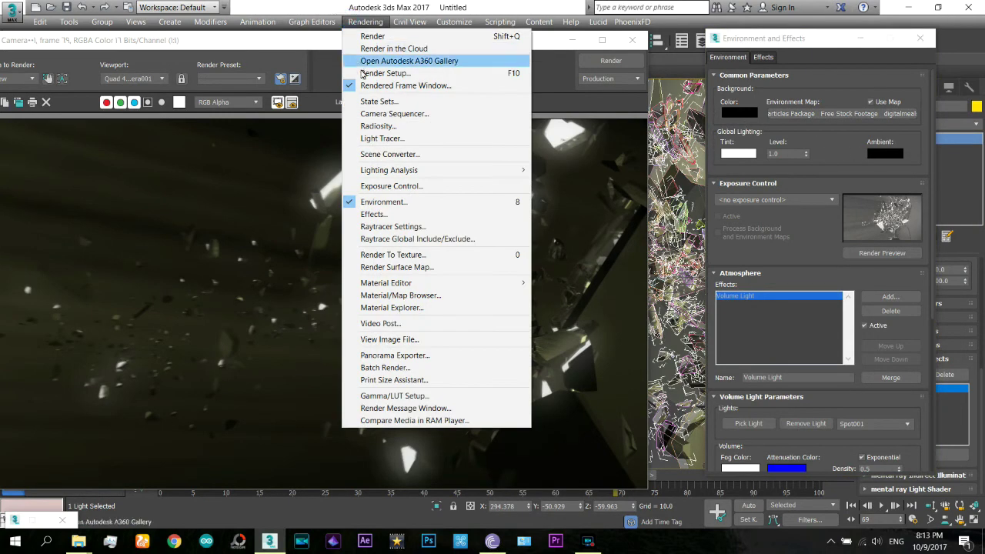
click(363, 76)
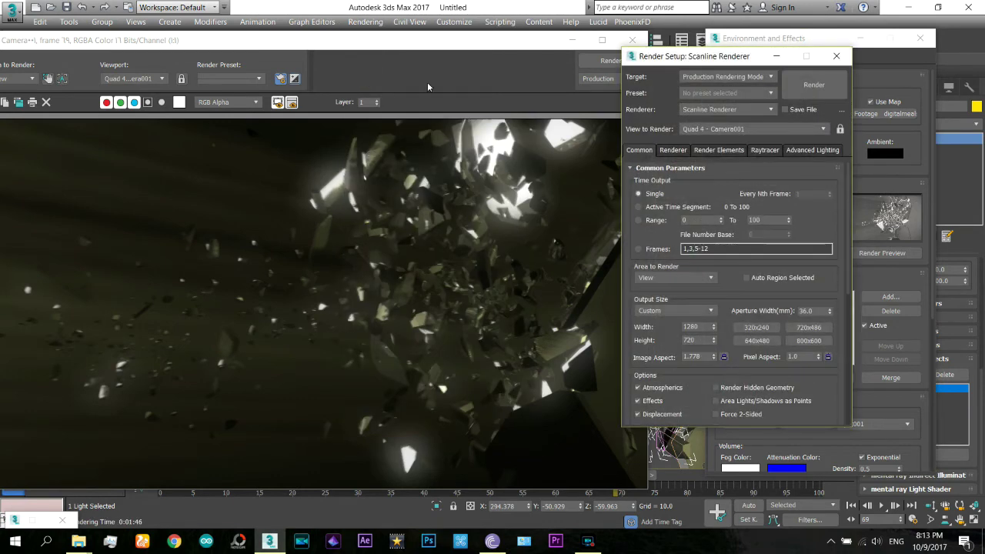
click(684, 207)
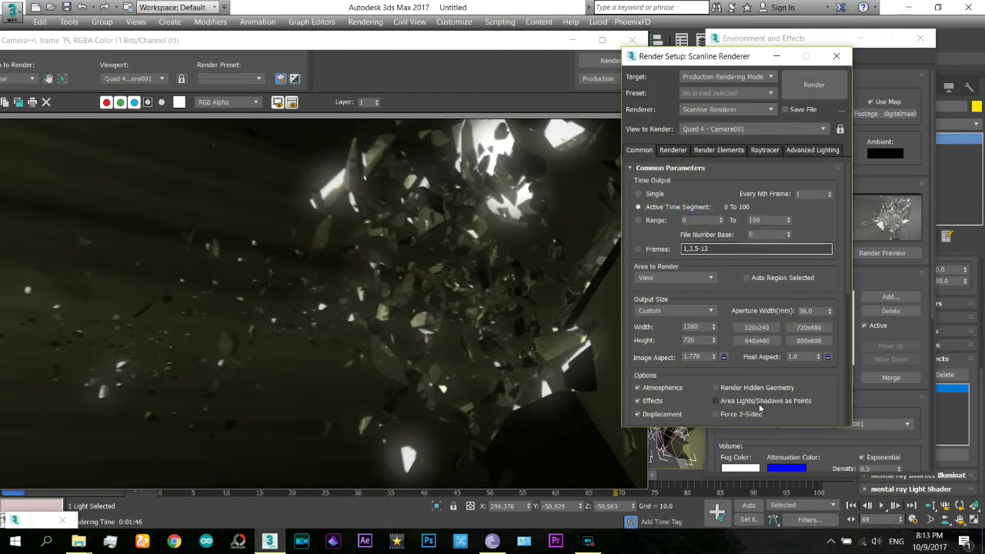
drag(825, 367, 822, 159)
scroll(690, 303, down, 2)
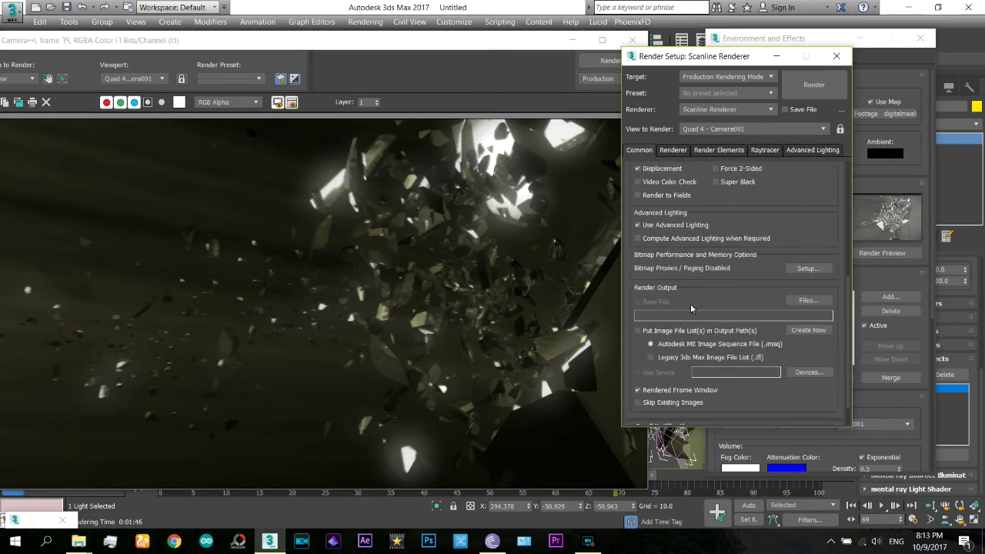
Step: Save render output as the AVI file 'glass break' with MJPEG compression at quality 100
click(808, 300)
text(glass break)
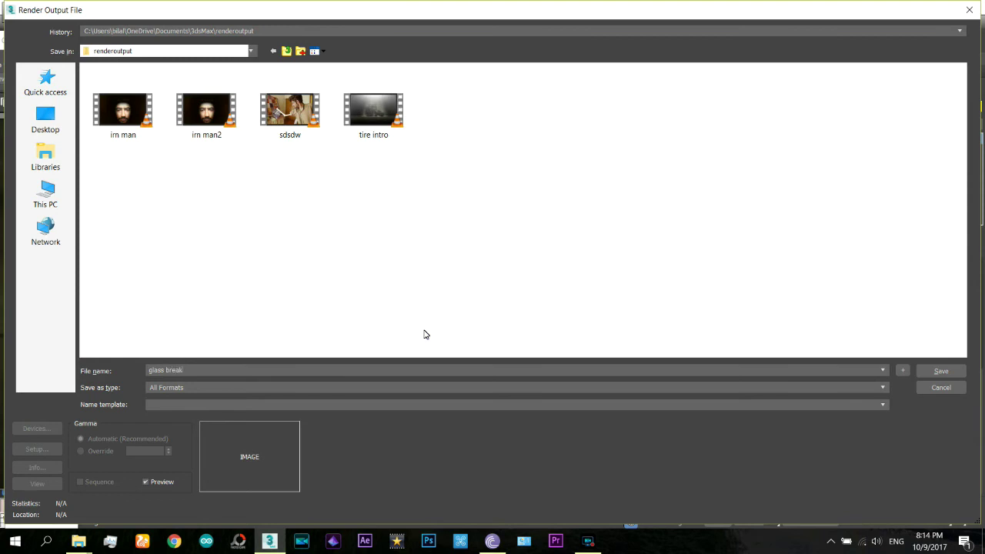
click(405, 388)
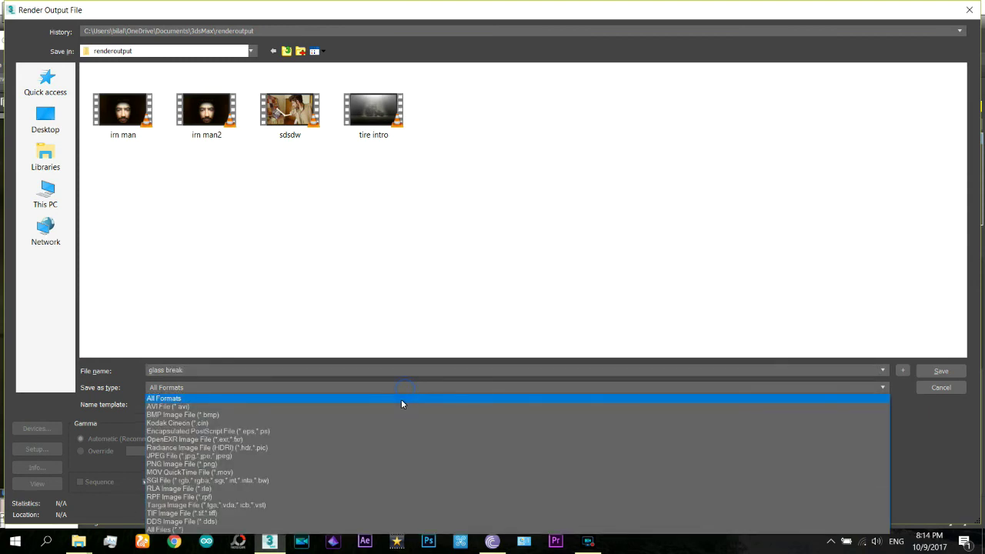
click(400, 408)
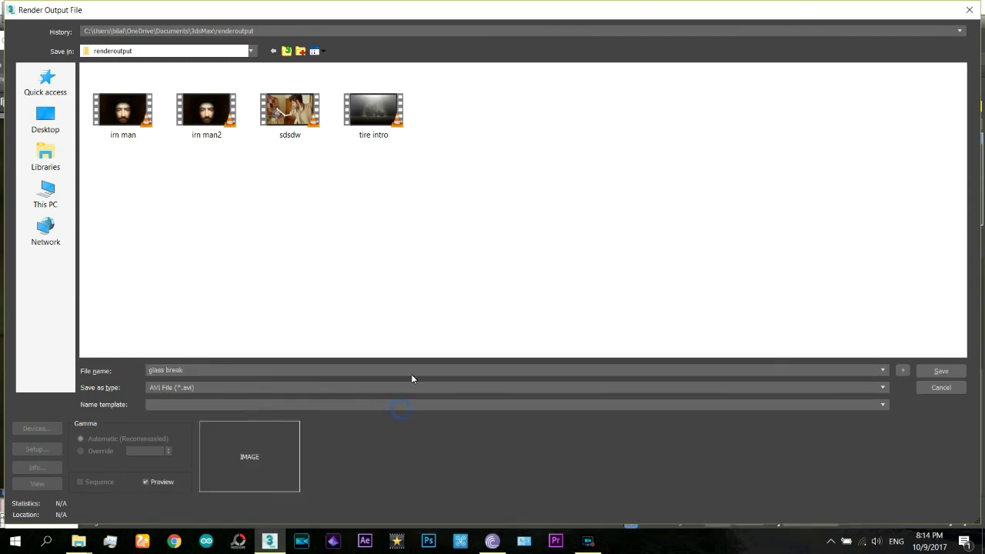
click(940, 371)
click(491, 329)
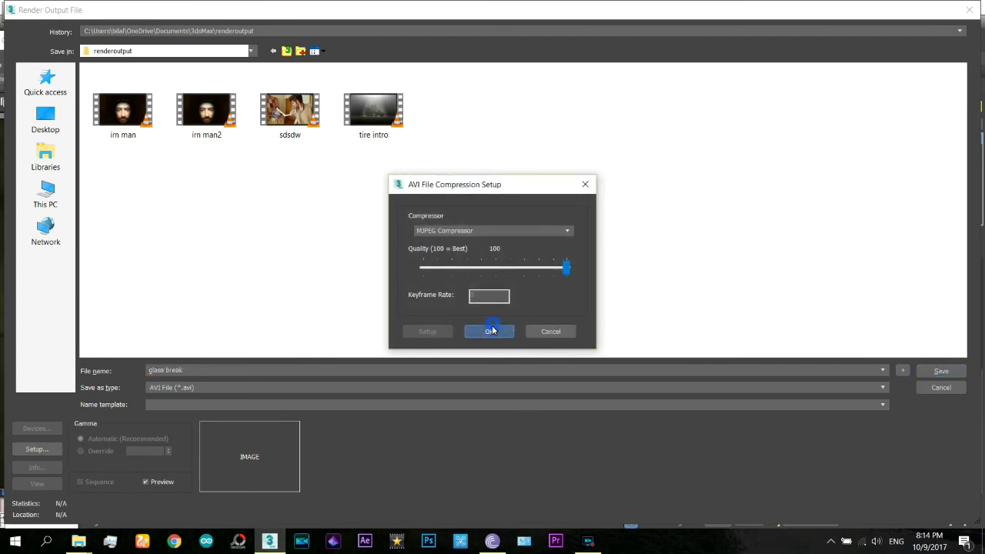